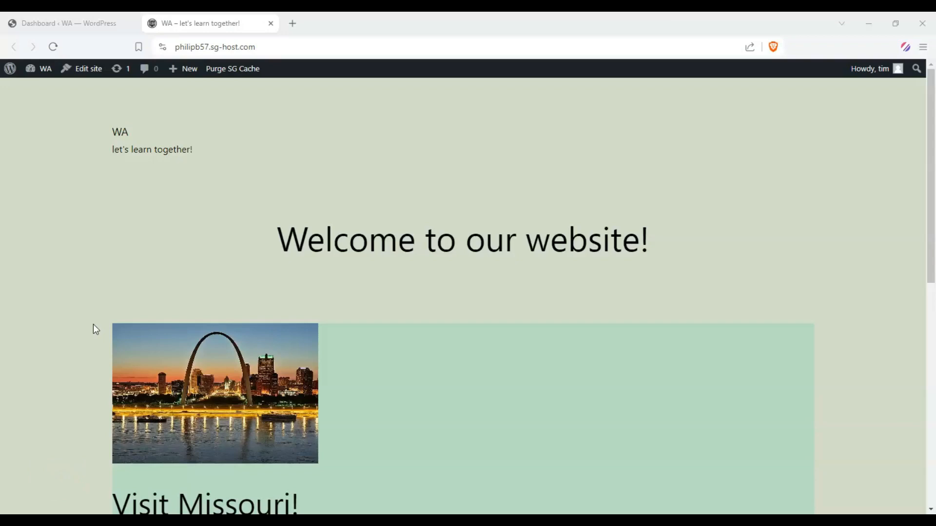
# Open the theme's site editor from the WordPress dashboard in a separate tab beside it.
pyautogui.scroll(-3, 313, 282)
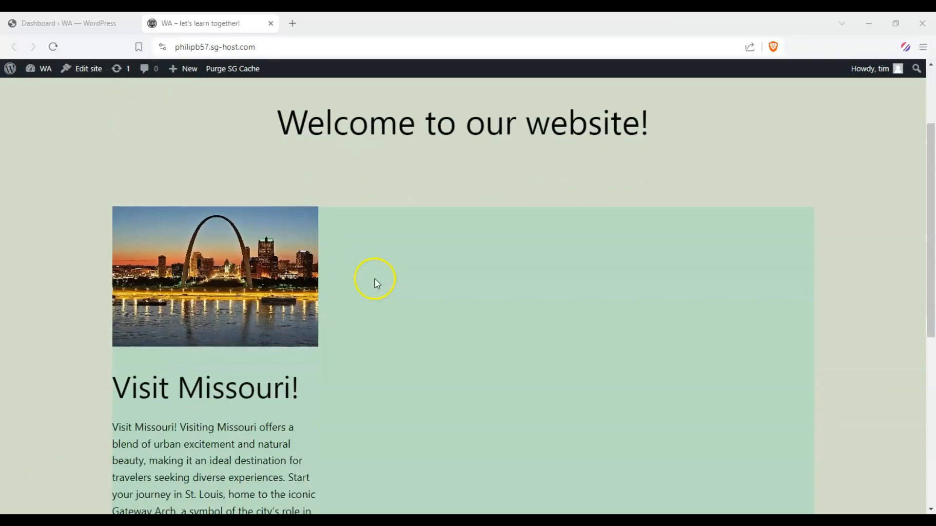
pyautogui.scroll(2, 375, 278)
pyautogui.scroll(-8, 369, 265)
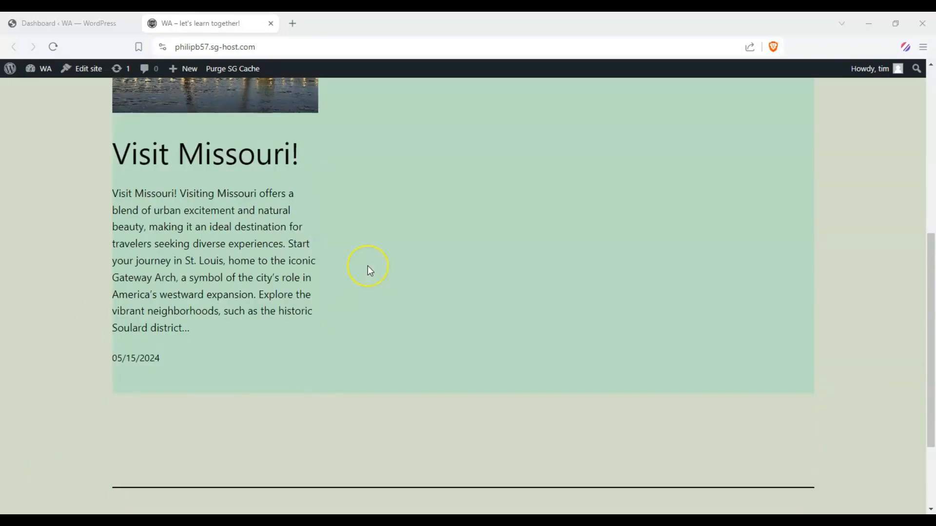
pyautogui.scroll(10, 367, 267)
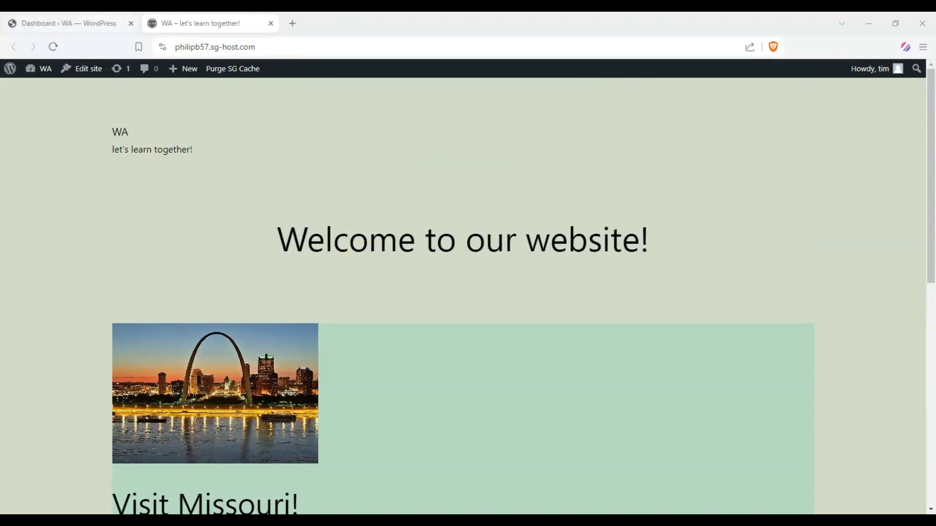
pyautogui.click(96, 22)
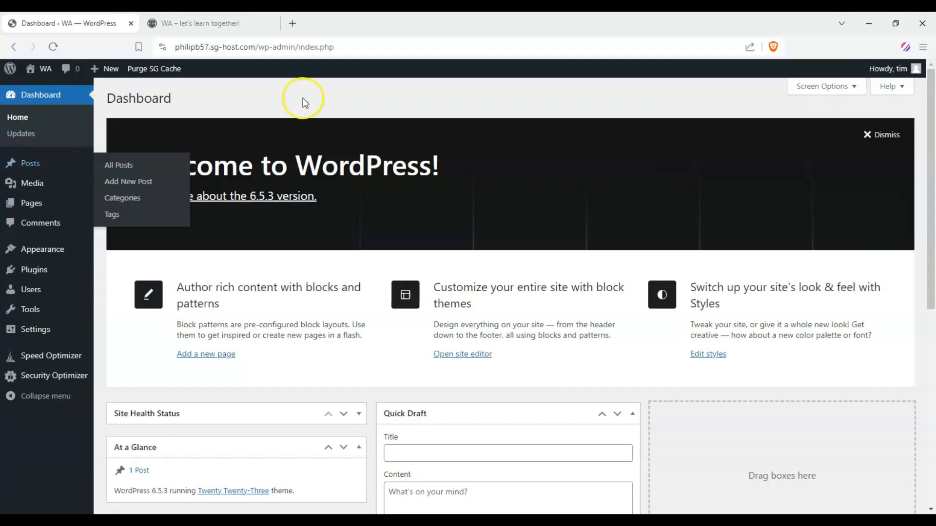
pyautogui.moveTo(52, 257)
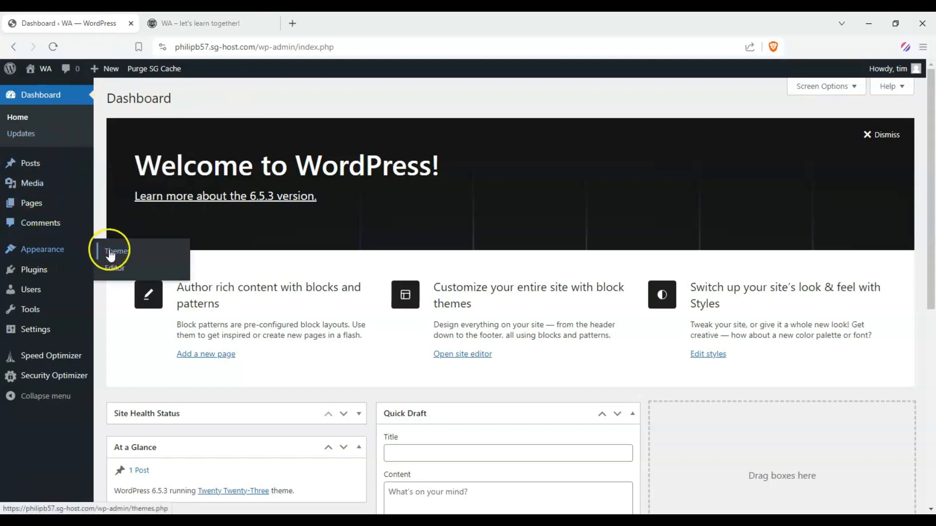
pyautogui.rightClick(119, 267)
pyautogui.click(146, 274)
pyautogui.moveTo(331, 24); pyautogui.dragTo(181, 23)
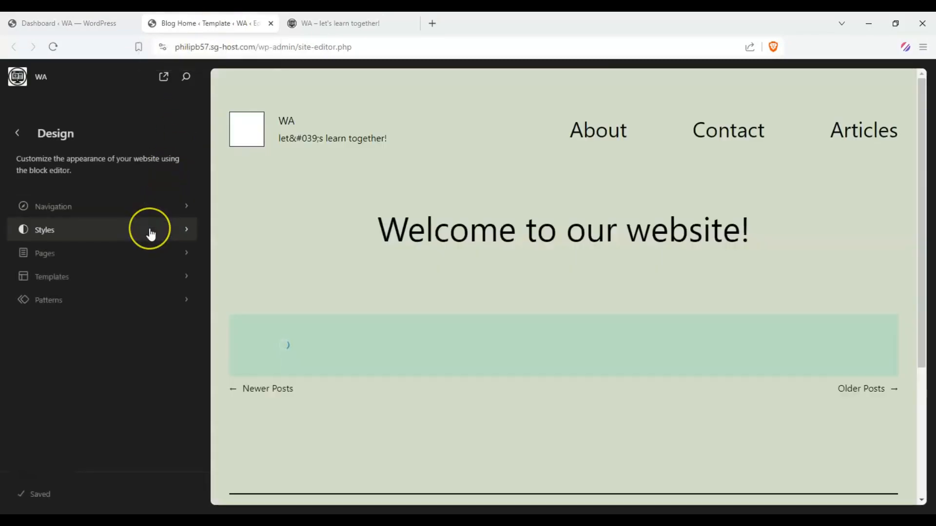
# Examine the site editor's Styles, Pages and Navigation sections, and close the editor tab to return to the dashboard.
pyautogui.click(151, 235)
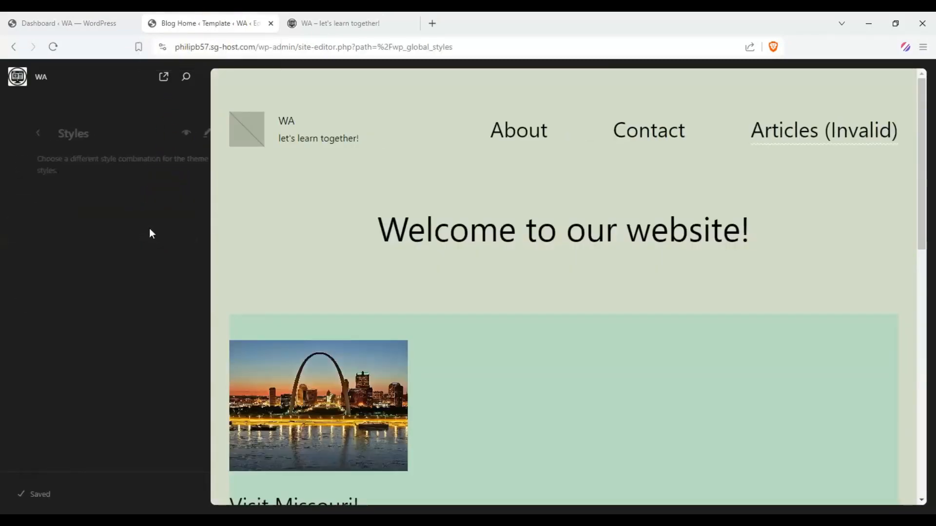
pyautogui.click(17, 132)
pyautogui.click(140, 253)
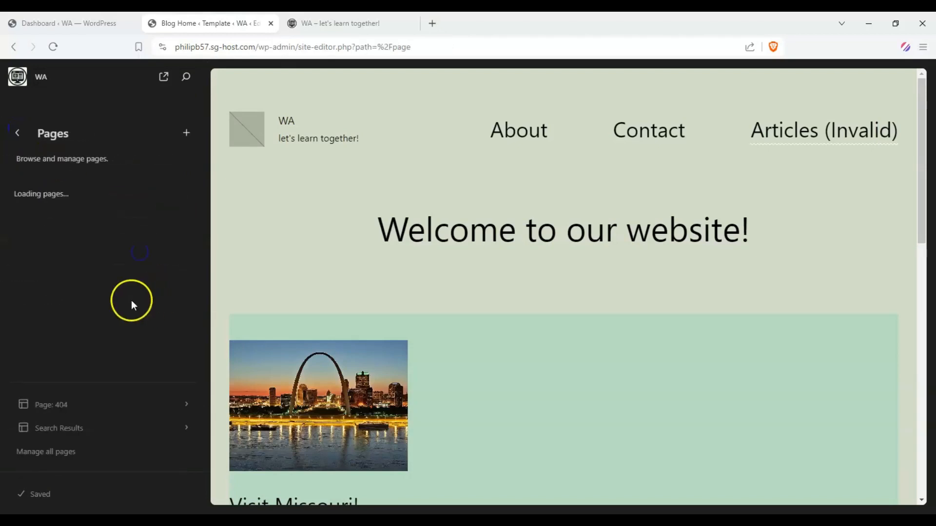
pyautogui.click(17, 132)
pyautogui.click(118, 208)
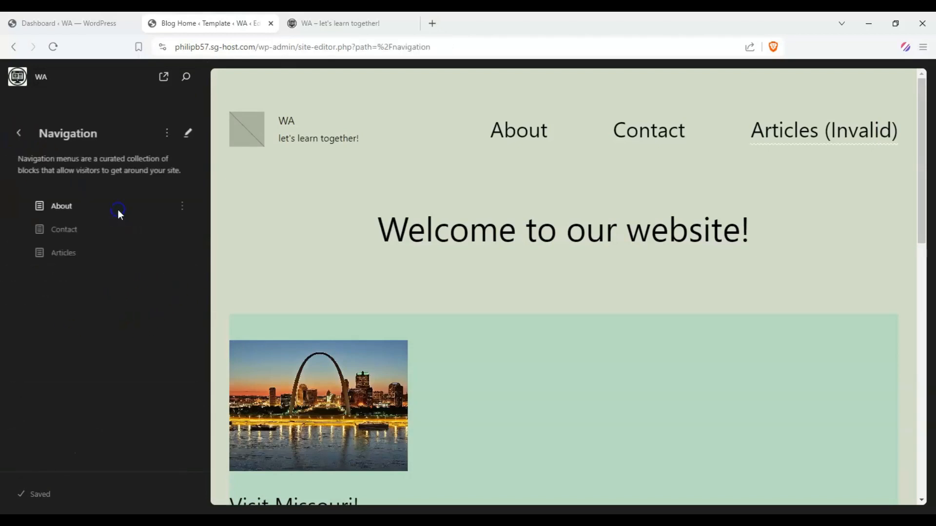
pyautogui.click(17, 133)
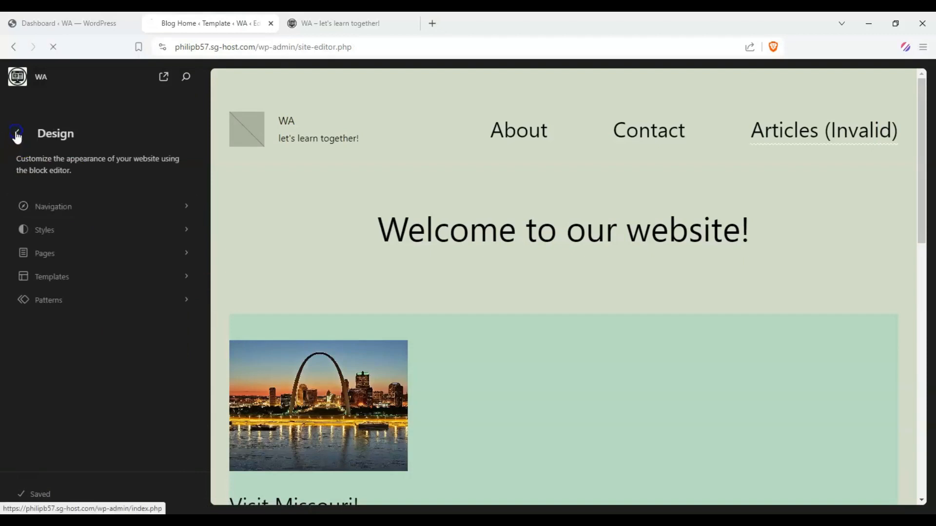
pyautogui.click(17, 133)
pyautogui.click(163, 77)
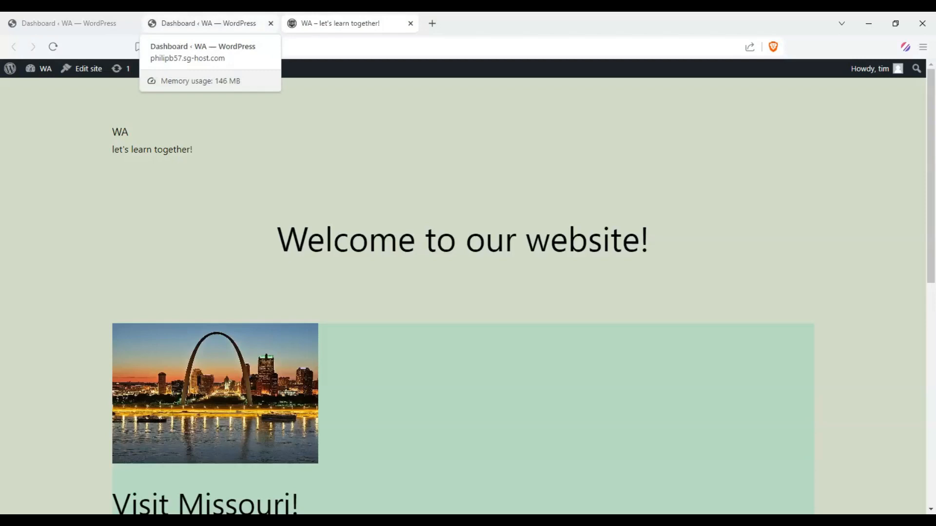
pyautogui.click(271, 24)
pyautogui.click(68, 23)
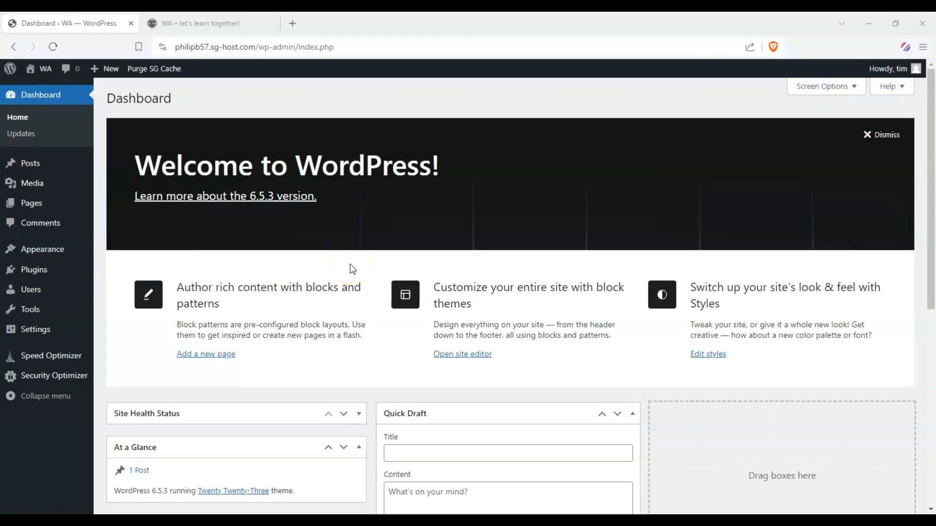
# Search for the Astra theme among the new themes available to add to the site.
pyautogui.moveTo(175, 100); pyautogui.dragTo(145, 111)
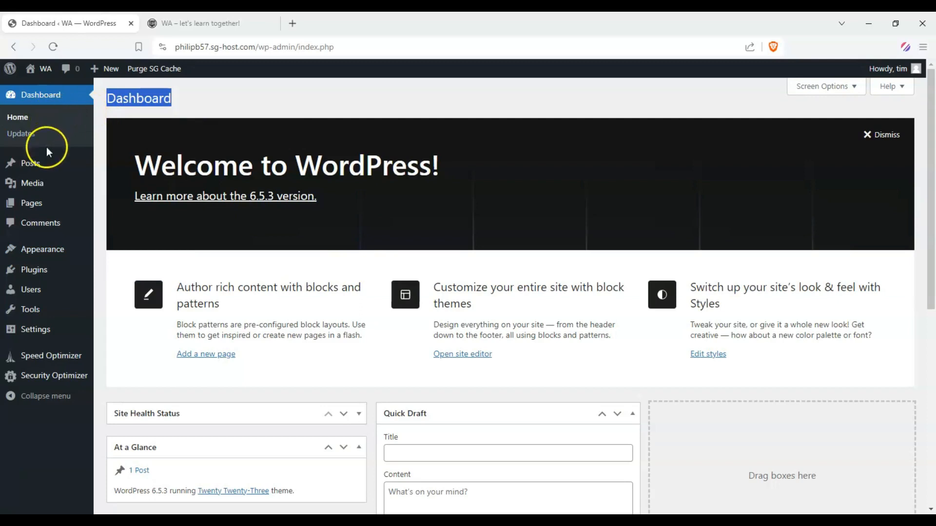
pyautogui.moveTo(54, 250)
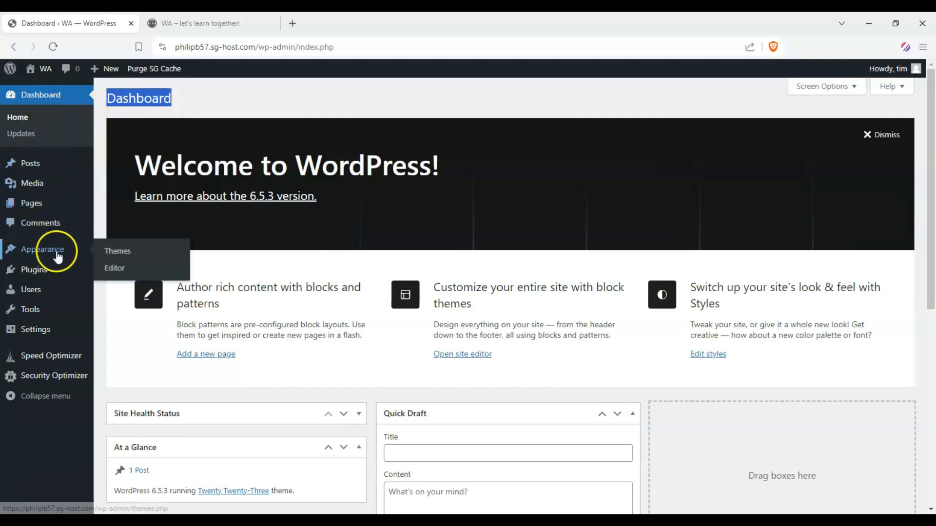
pyautogui.click(111, 257)
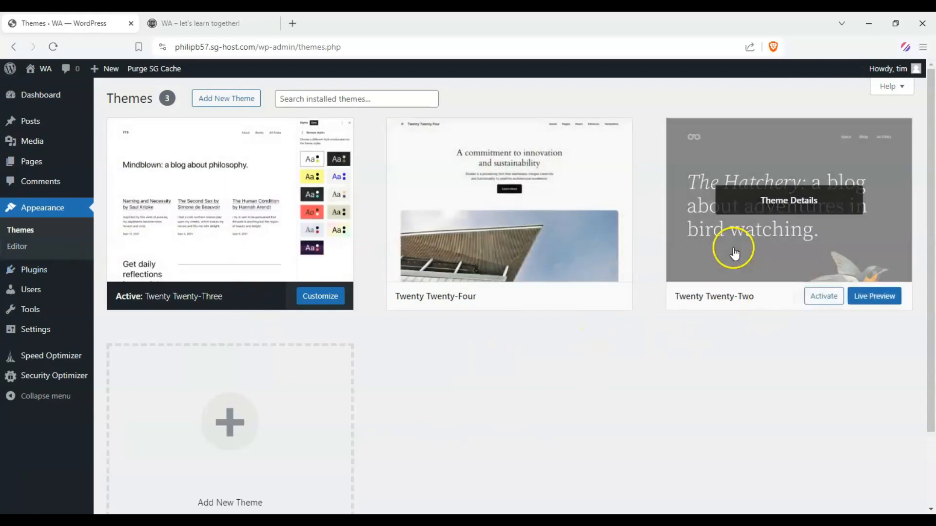
pyautogui.click(212, 103)
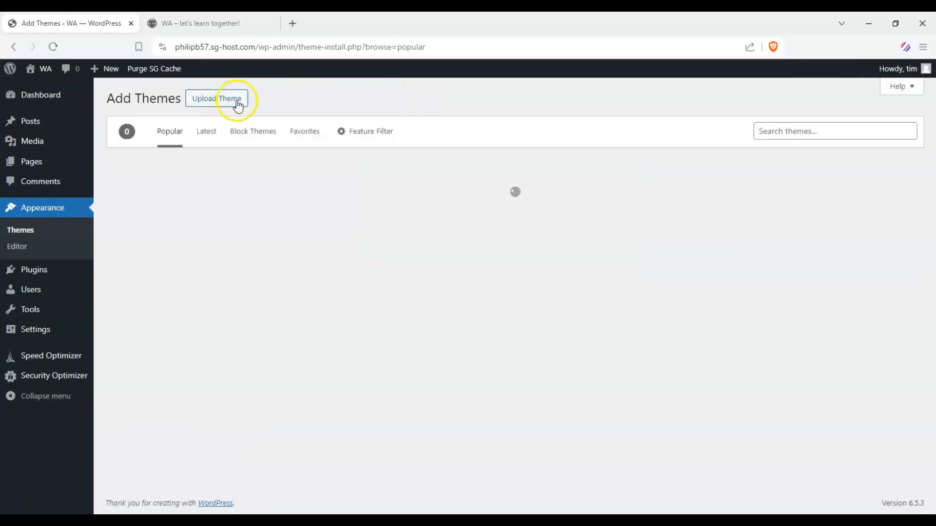
pyautogui.click(776, 130)
pyautogui.write('A')
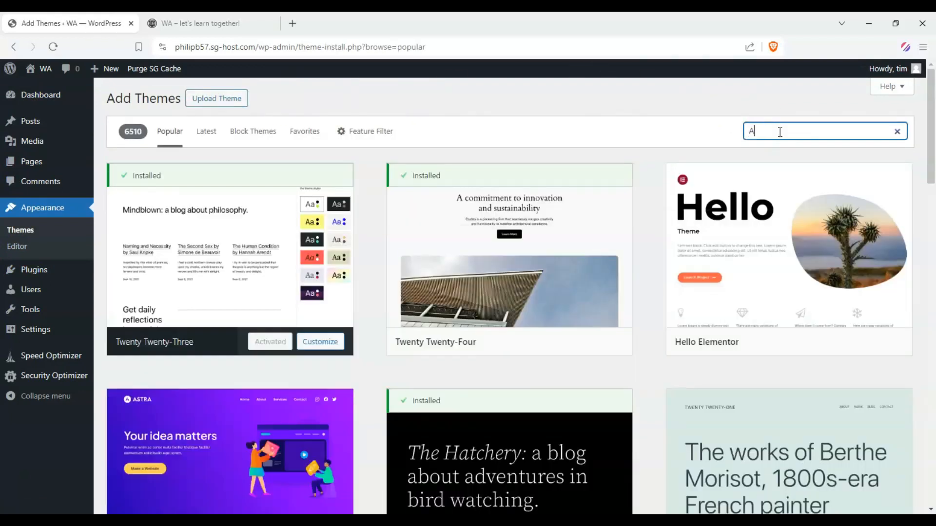
pyautogui.write('stra')
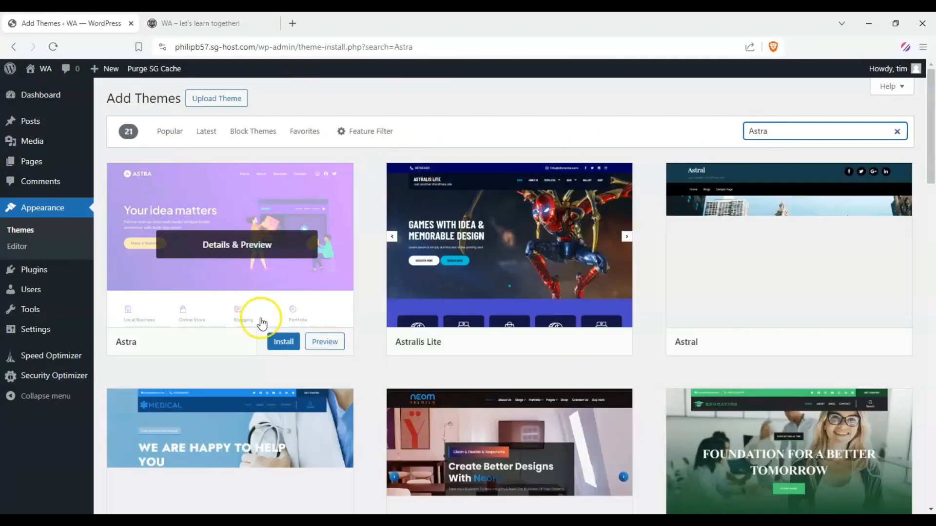
# Install the Astra theme and activate it on the site.
pyautogui.click(274, 340)
pyautogui.rightClick(274, 335)
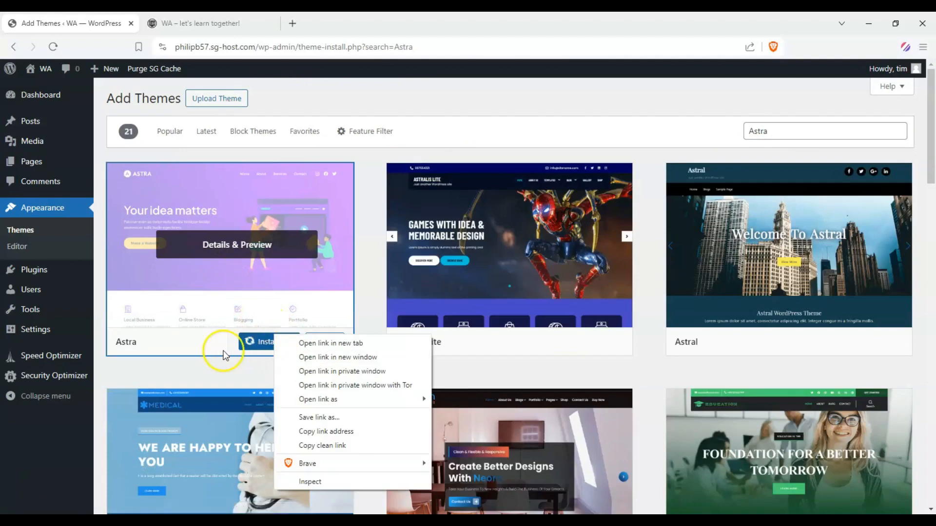
pyautogui.click(221, 341)
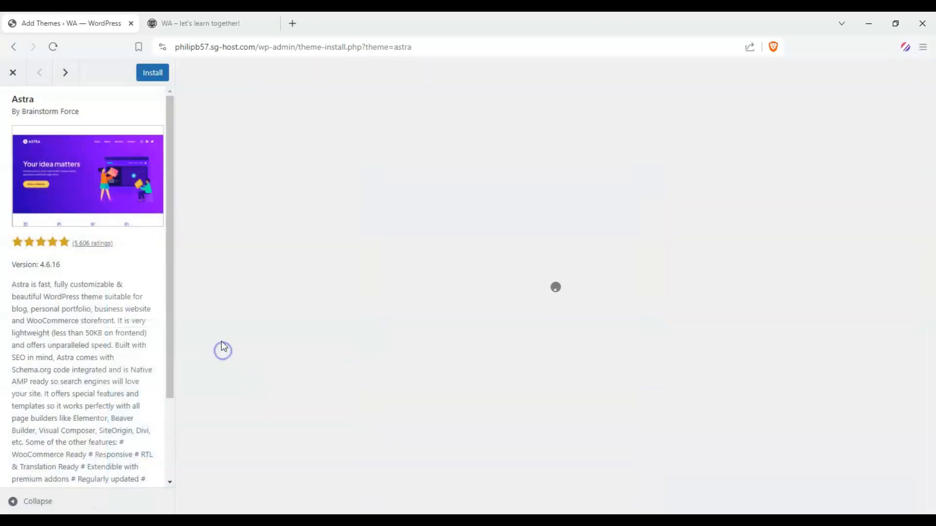
pyautogui.click(26, 73)
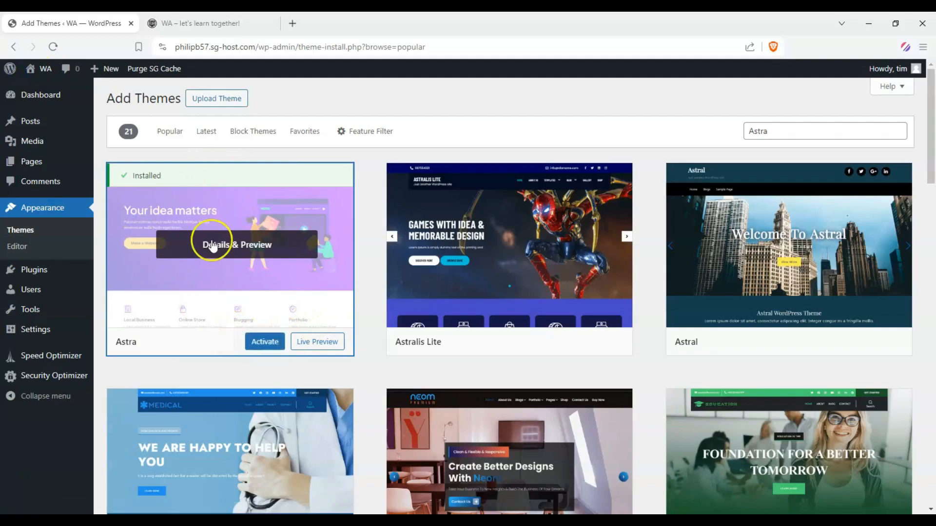
pyautogui.click(260, 345)
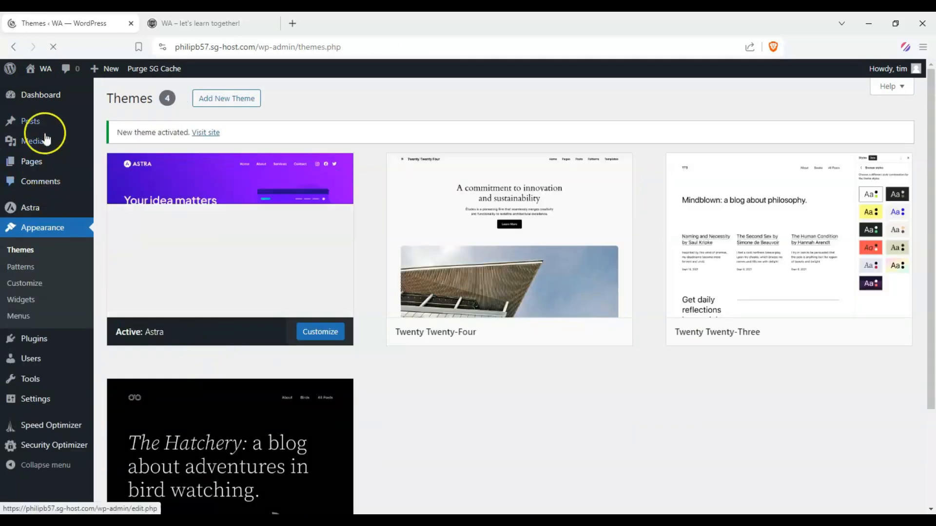
# Install the Starter Templates plugin from the useful plugins on the Astra theme's own dashboard.
pyautogui.moveTo(49, 93)
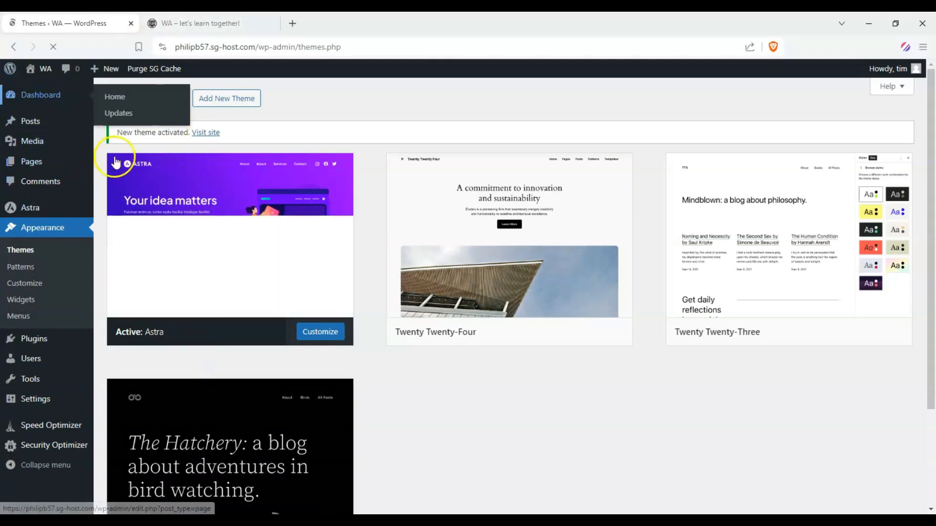
pyautogui.click(42, 95)
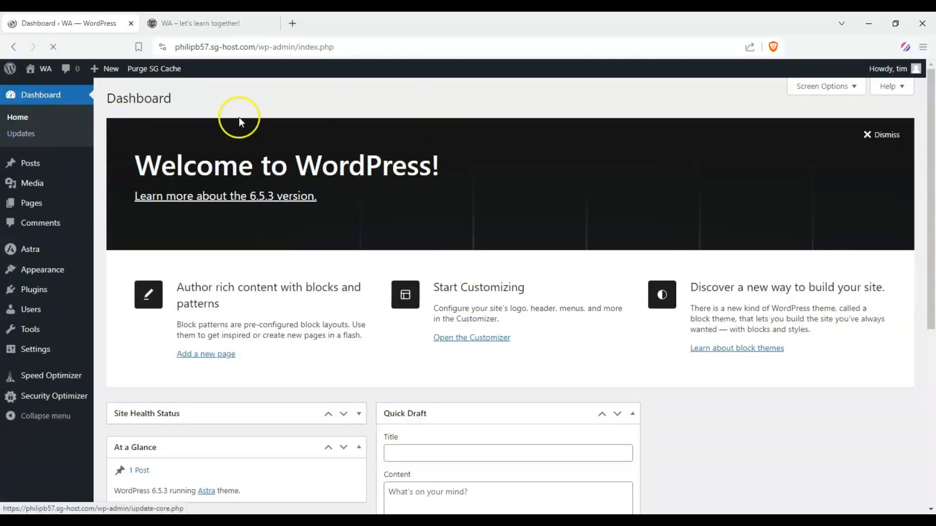
pyautogui.moveTo(45, 254)
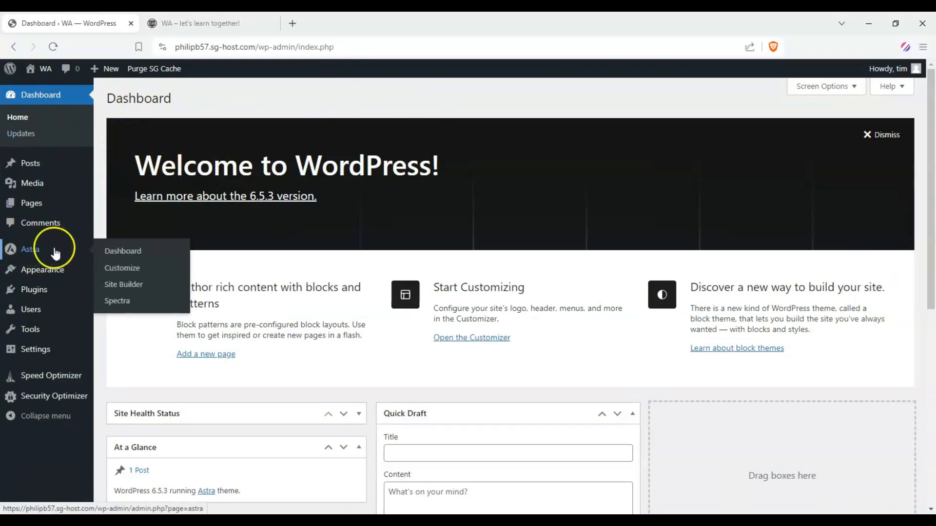
pyautogui.click(108, 253)
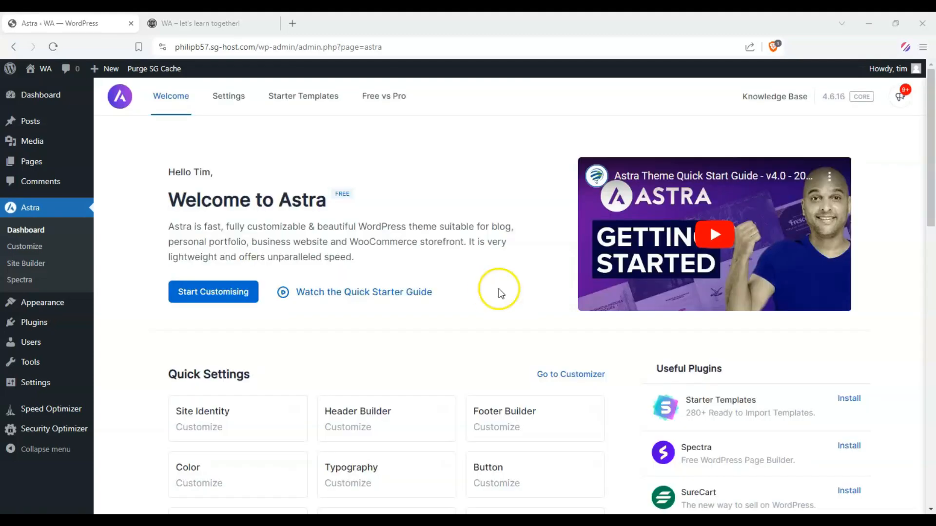
pyautogui.scroll(-2, 496, 275)
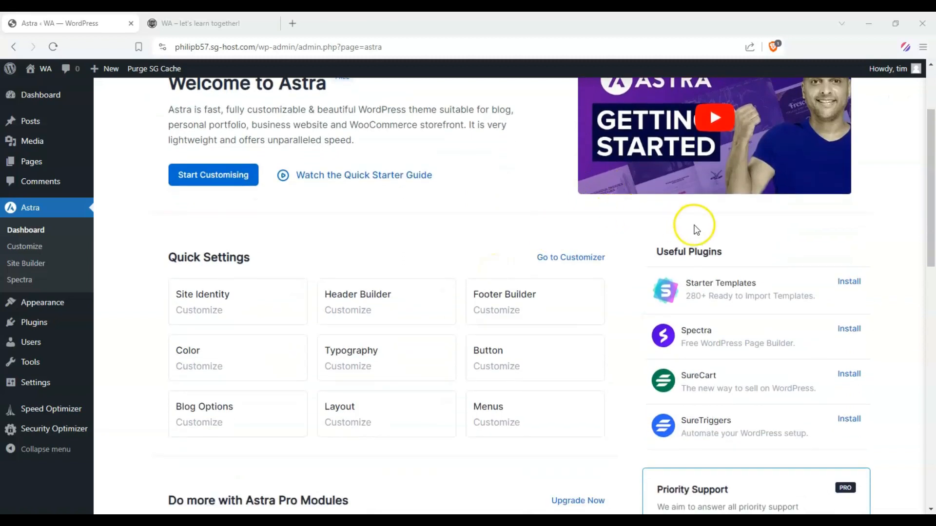
pyautogui.tripleClick(752, 281)
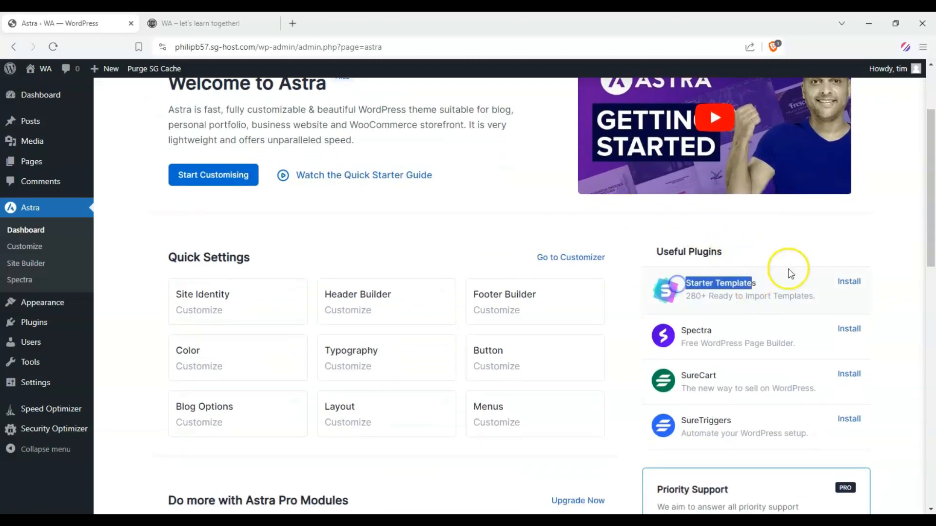
pyautogui.click(814, 264)
pyautogui.click(850, 285)
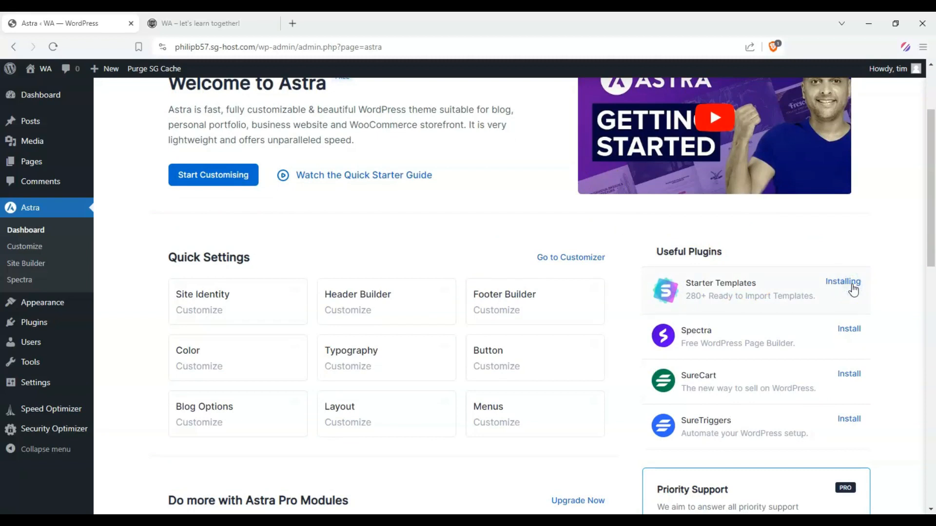
pyautogui.scroll(3, 852, 292)
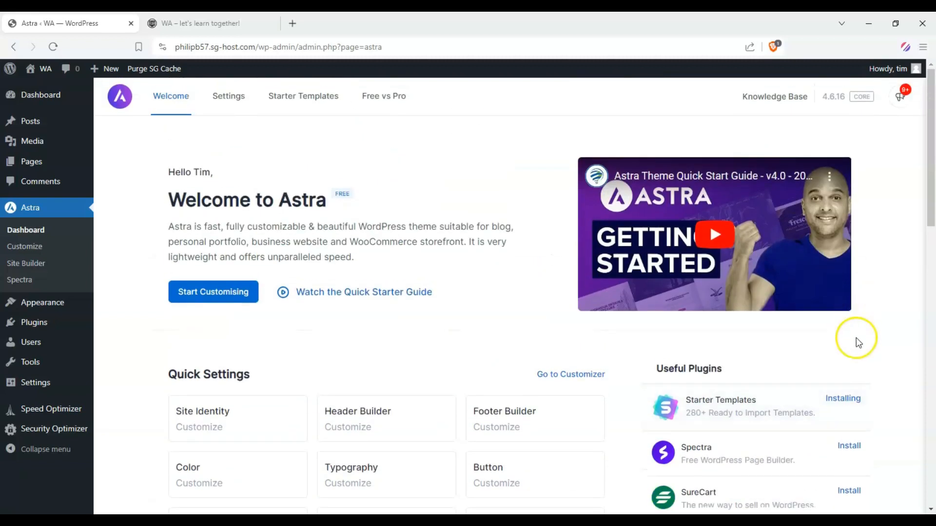
pyautogui.scroll(-3, 541, 288)
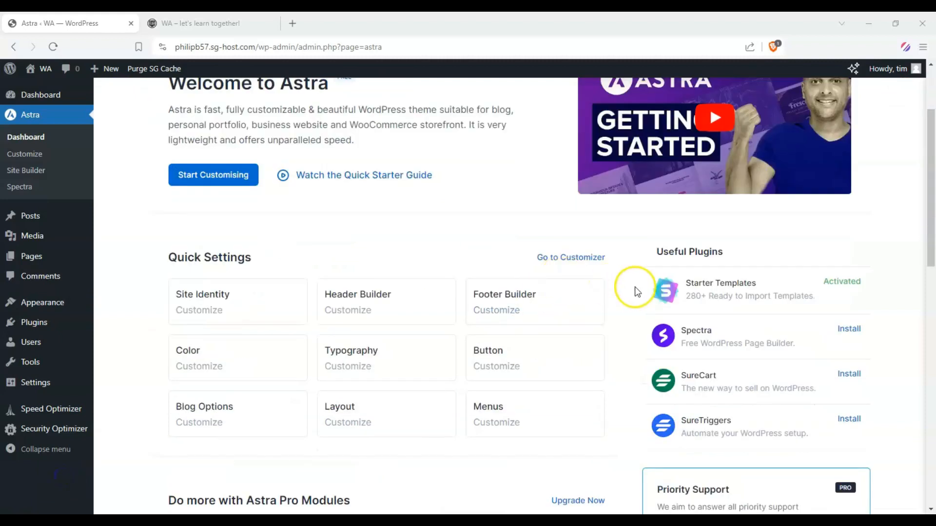
pyautogui.scroll(3, 731, 282)
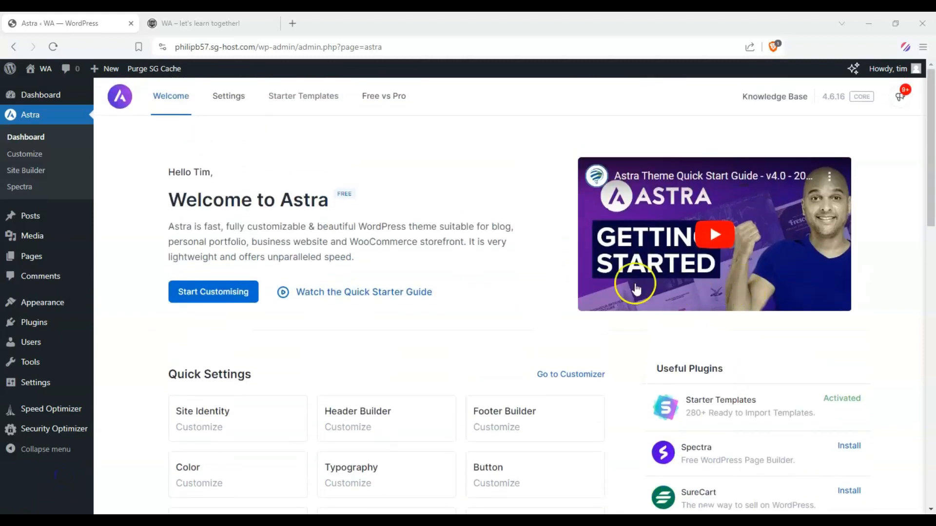
# Open the Classic Starter Templates library and browse its website designs.
pyautogui.click(315, 102)
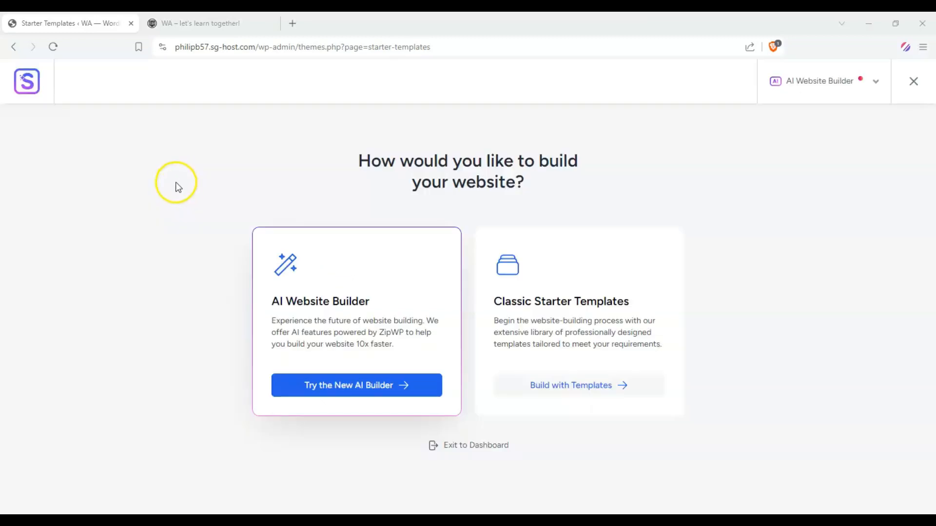
pyautogui.click(561, 387)
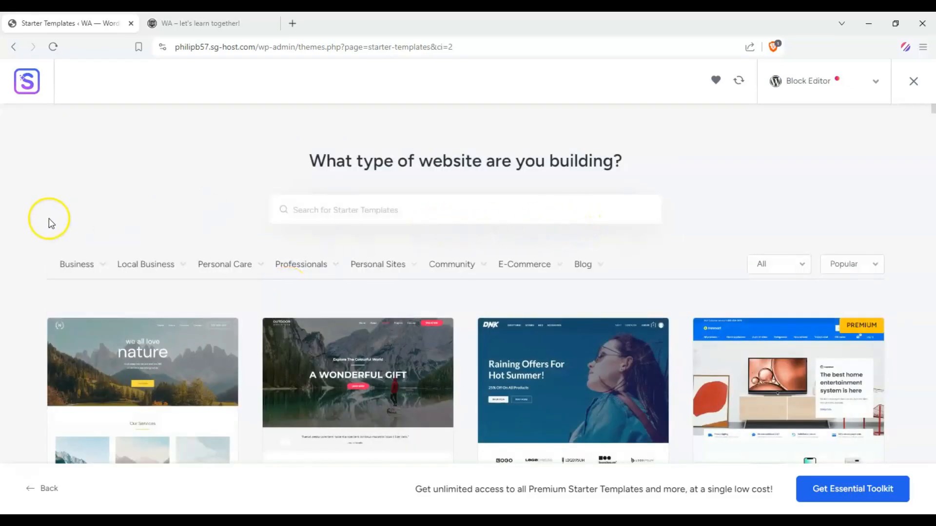
pyautogui.scroll(-10, 52, 220)
pyautogui.scroll(-15, 23, 212)
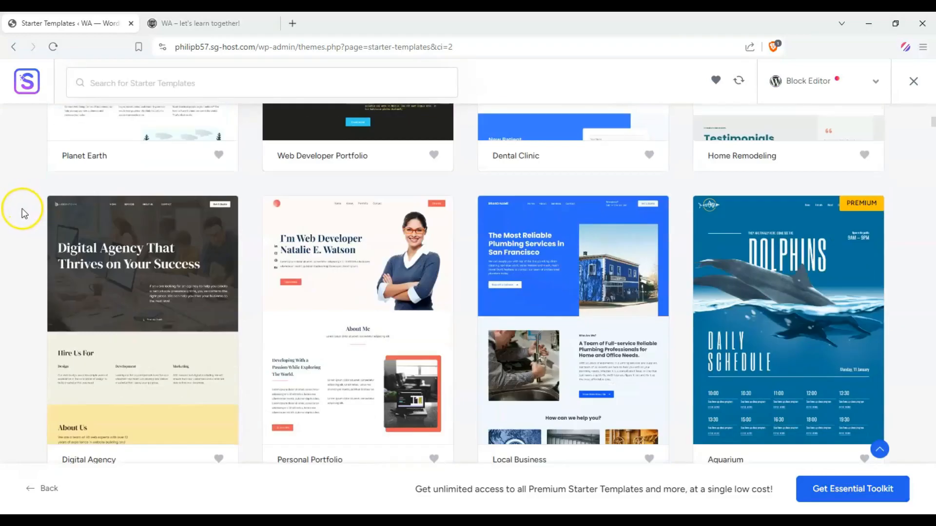
# Search the starter templates for "vlogger" and look through the matching designs.
pyautogui.scroll(-12, 20, 216)
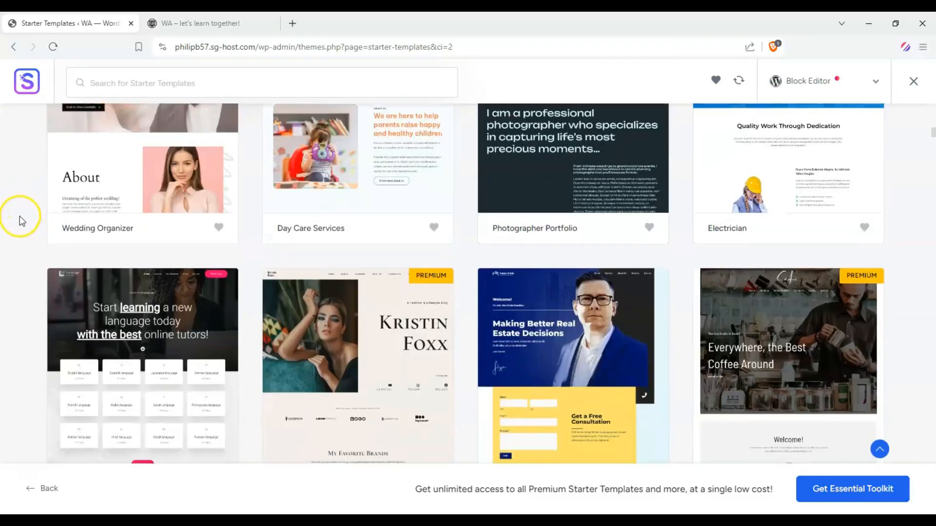
pyautogui.scroll(-5, 19, 227)
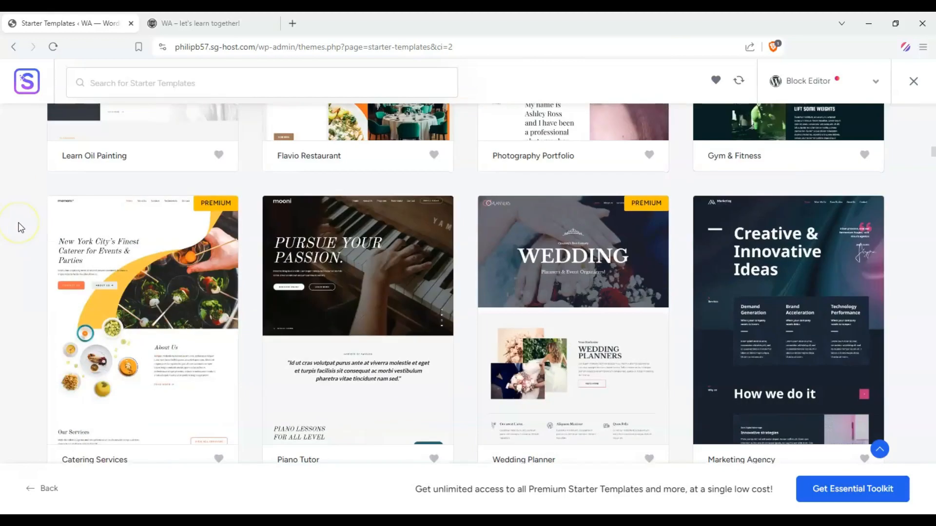
pyautogui.scroll(20, 886, 242)
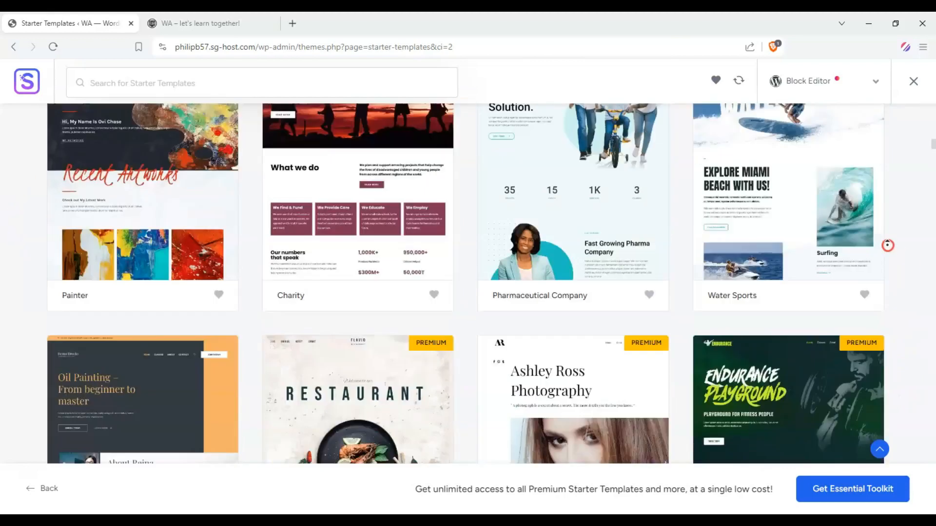
pyautogui.click(444, 207)
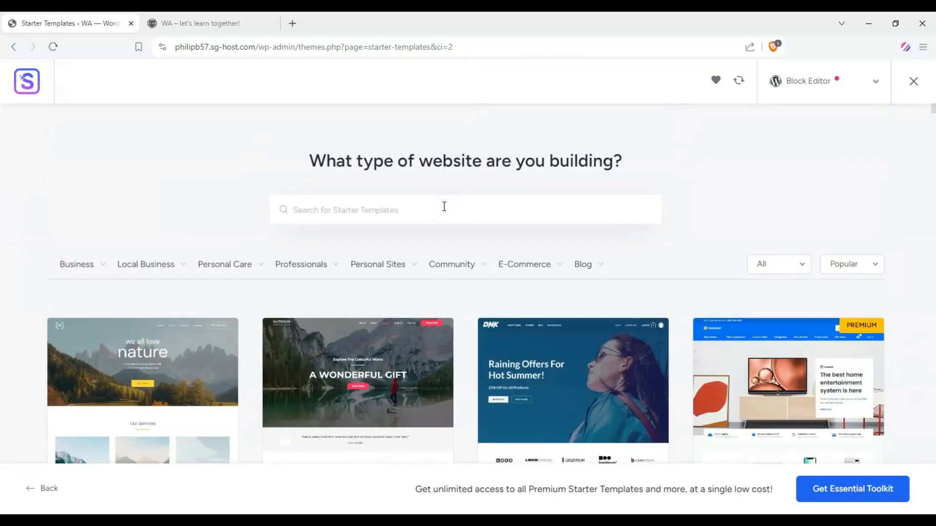
pyautogui.write('vlogger')
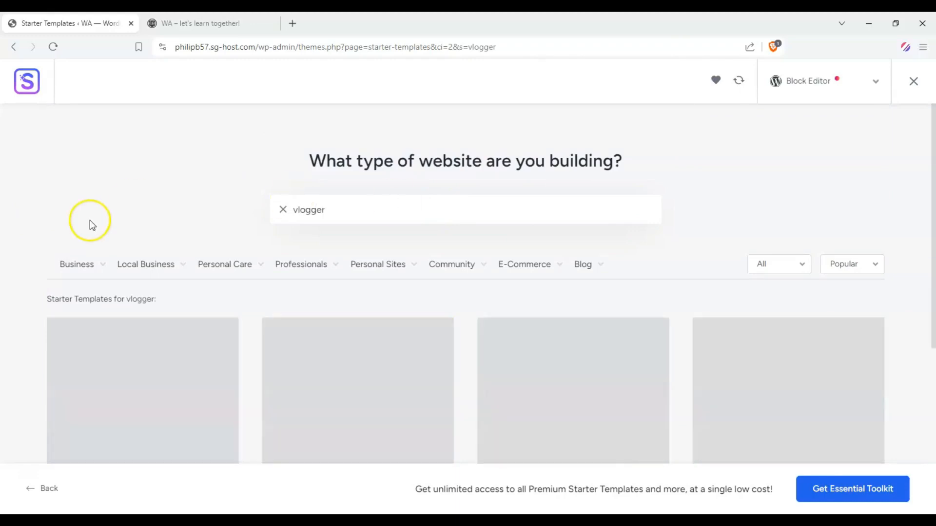
pyautogui.scroll(-3, 90, 221)
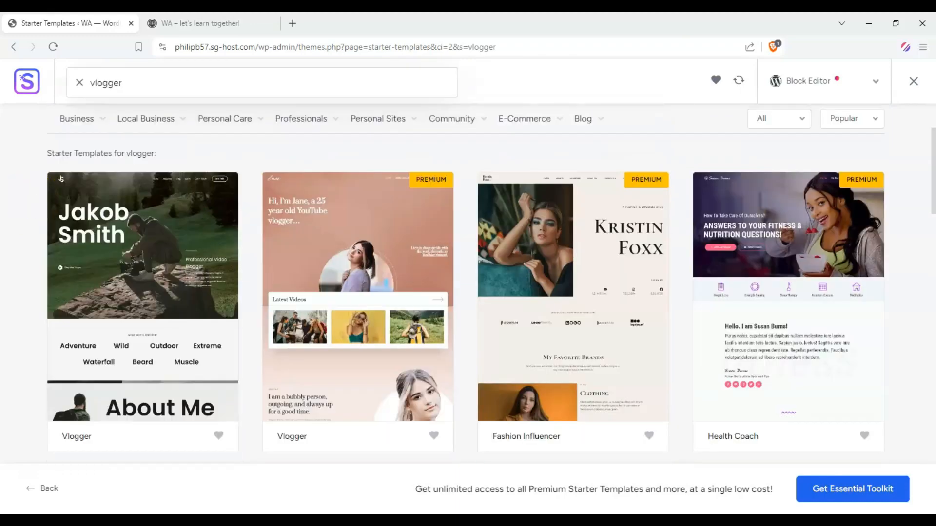
pyautogui.scroll(-6, 34, 207)
# Search the starter templates for "music teacher" and look through the matching designs.
pyautogui.scroll(10, 29, 213)
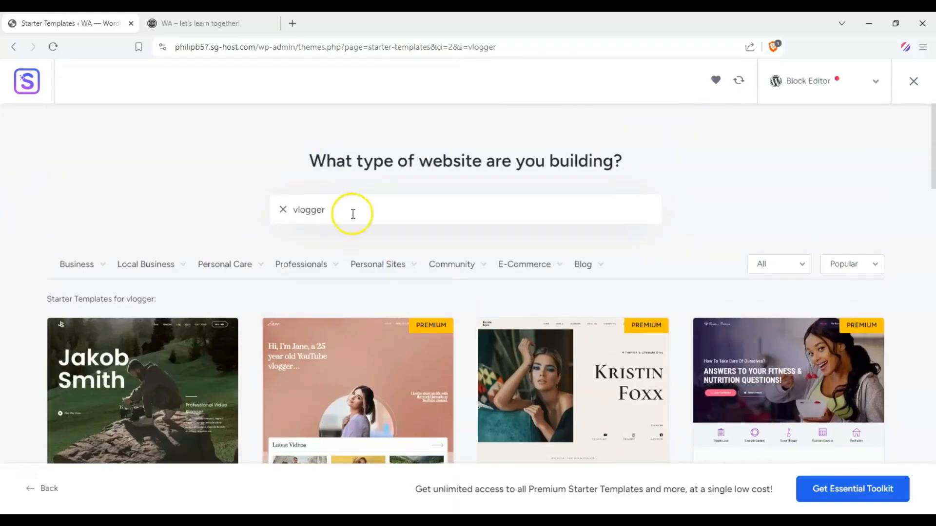
pyautogui.moveTo(351, 211); pyautogui.dragTo(169, 227)
pyautogui.write('musi')
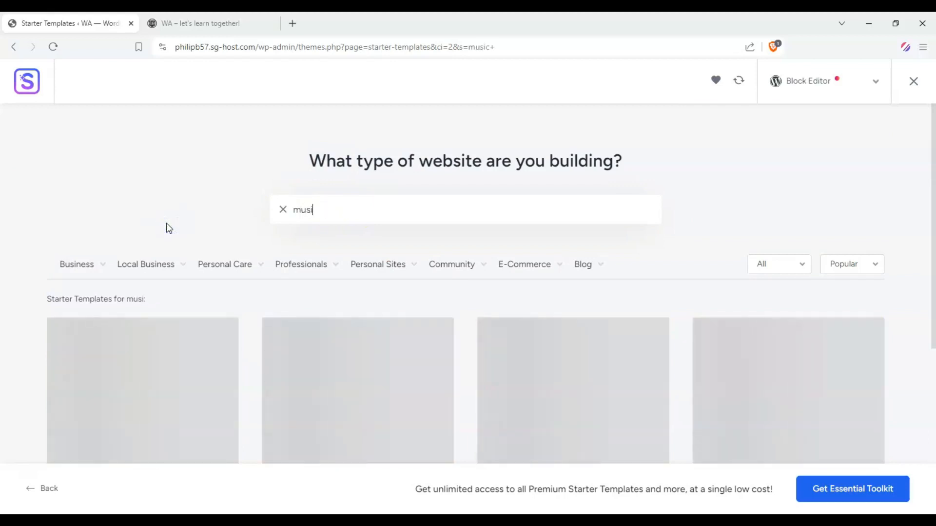
pyautogui.write('c tgeacher')
pyautogui.press('BackSpace')
pyautogui.press('BackSpace')
pyautogui.press('BackSpace')
pyautogui.press('BackSpace')
pyautogui.press('BackSpace')
pyautogui.press('BackSpace')
pyautogui.press('BackSpace')
pyautogui.write('eacher')
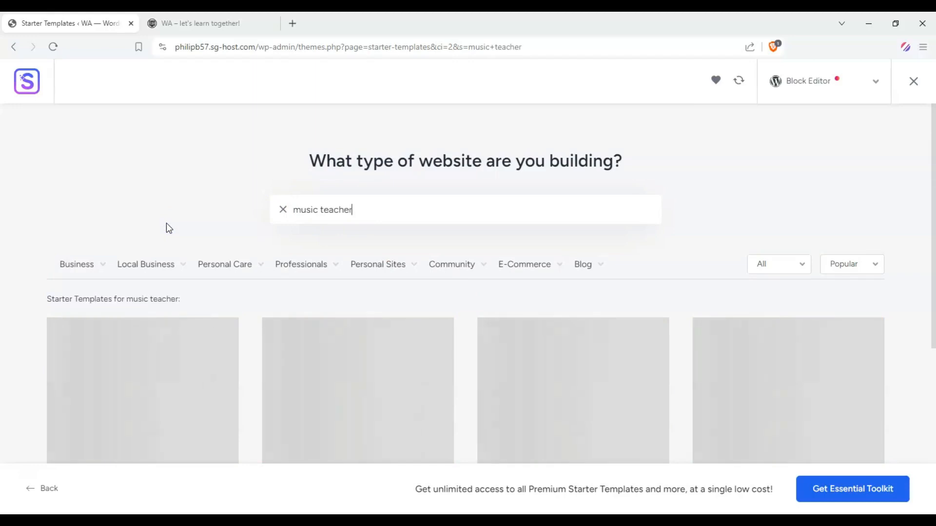
pyautogui.click(163, 227)
pyautogui.scroll(-3, 163, 226)
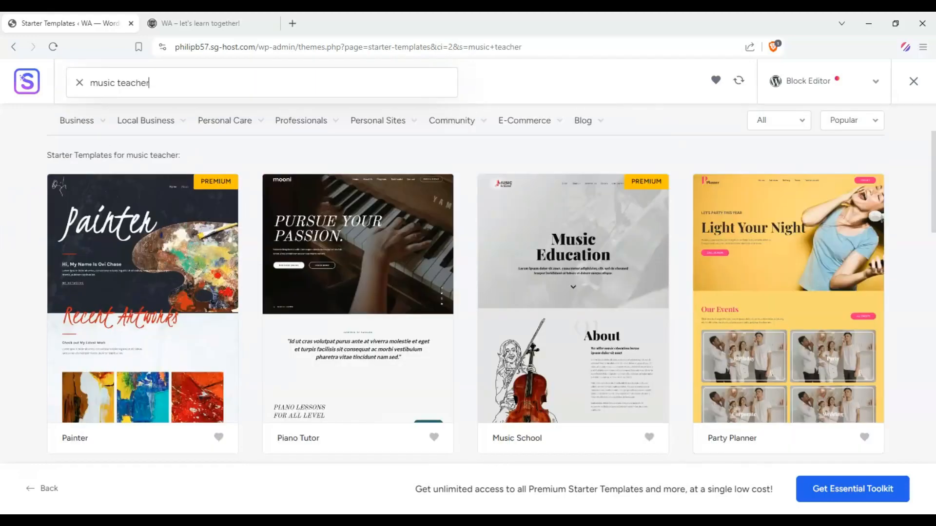
# Search the starter templates for "bakery" and check which of the matching designs are marked premium.
pyautogui.scroll(2, 268, 289)
pyautogui.moveTo(360, 152); pyautogui.dragTo(230, 162)
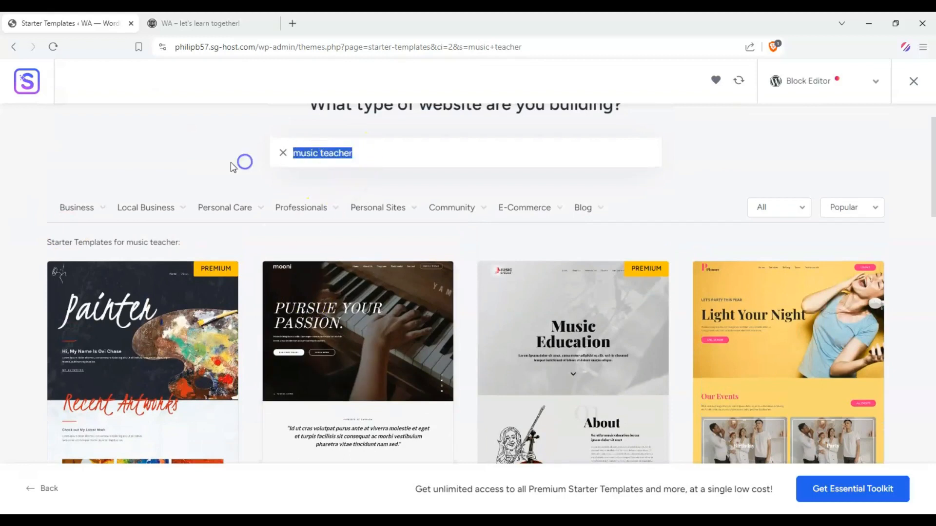
pyautogui.write('bakery')
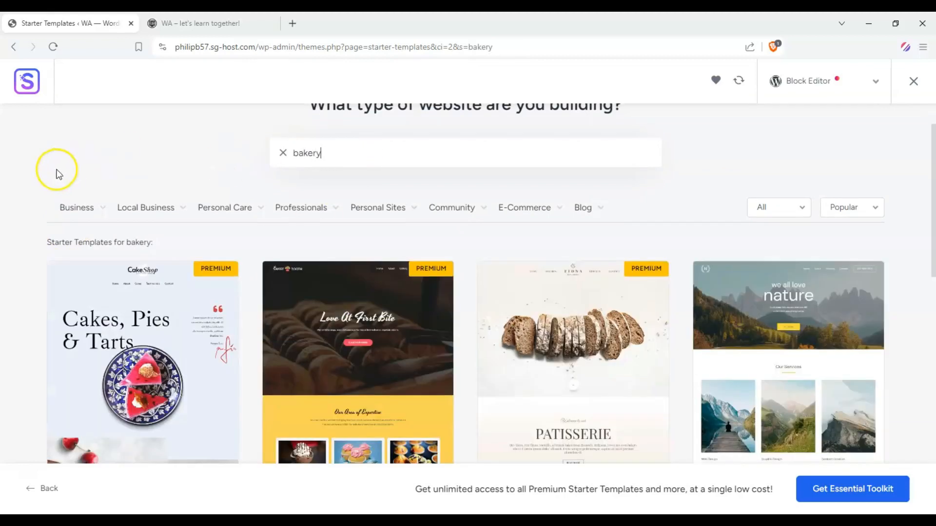
pyautogui.scroll(-4, 24, 174)
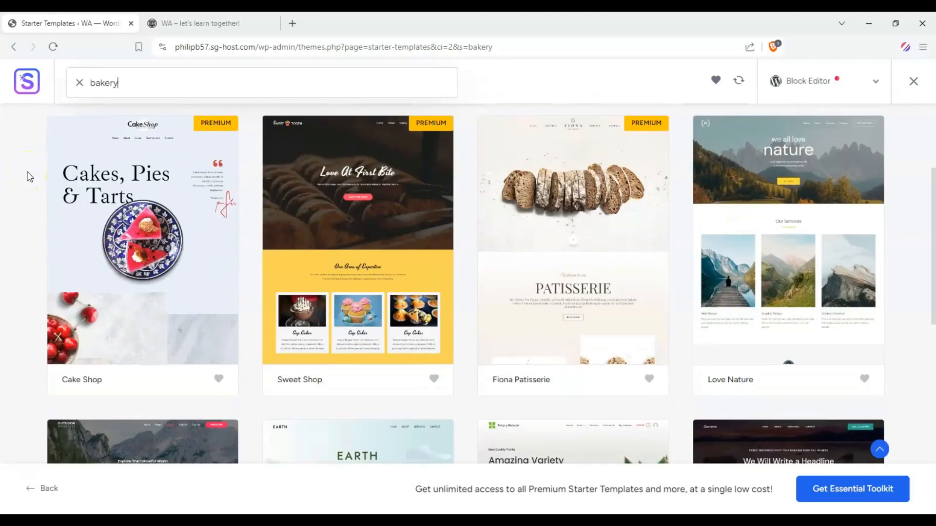
pyautogui.scroll(1, 25, 176)
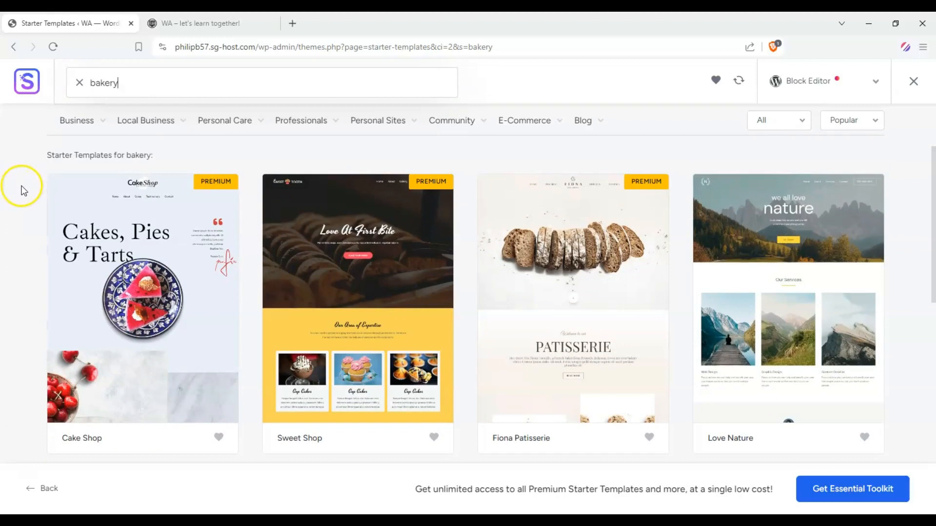
pyautogui.scroll(-1, 29, 190)
pyautogui.scroll(1, 34, 193)
pyautogui.scroll(3, 29, 192)
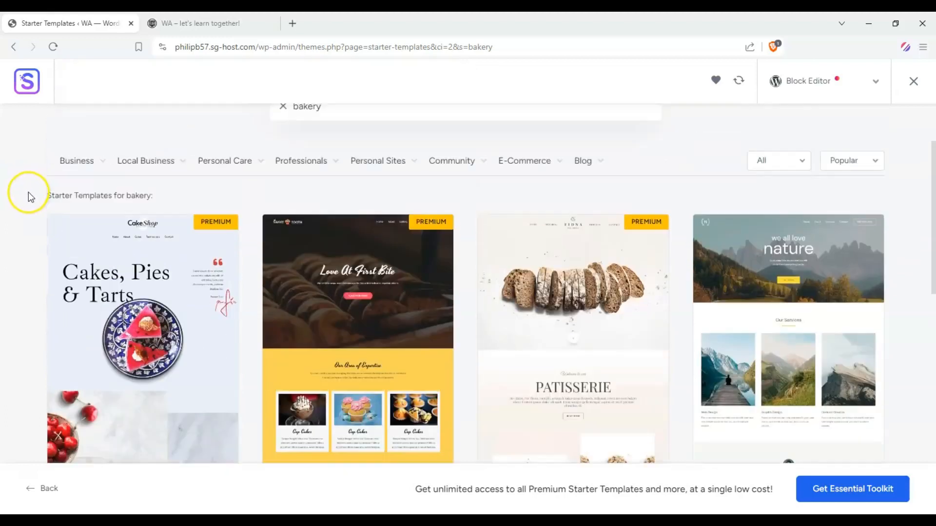
pyautogui.scroll(-3, 312, 302)
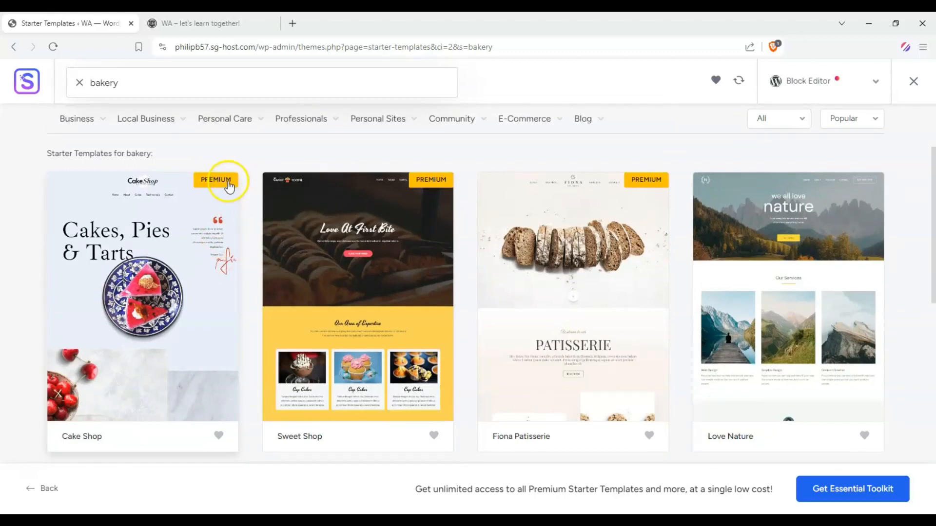
# Clear the template search and select the Piano Tutor template from the full library of designs.
pyautogui.scroll(3, 227, 180)
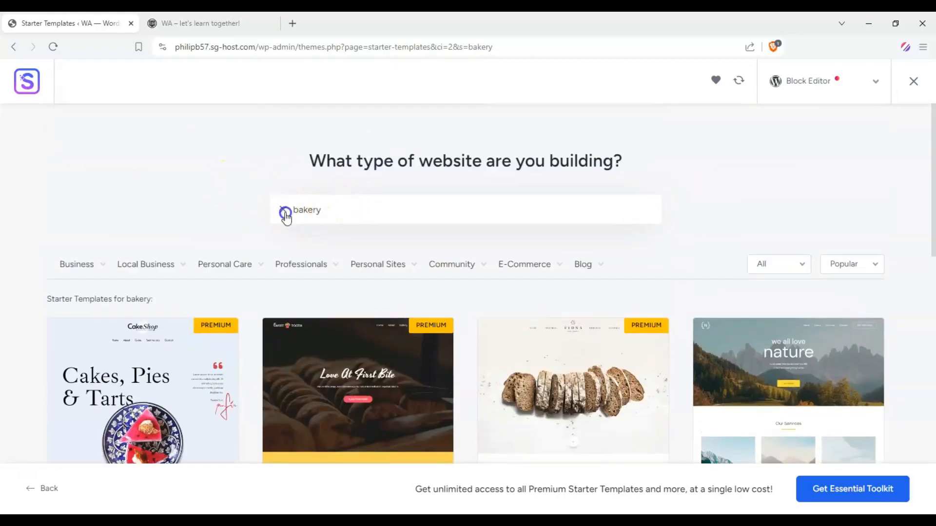
pyautogui.click(286, 213)
pyautogui.scroll(-5, 251, 171)
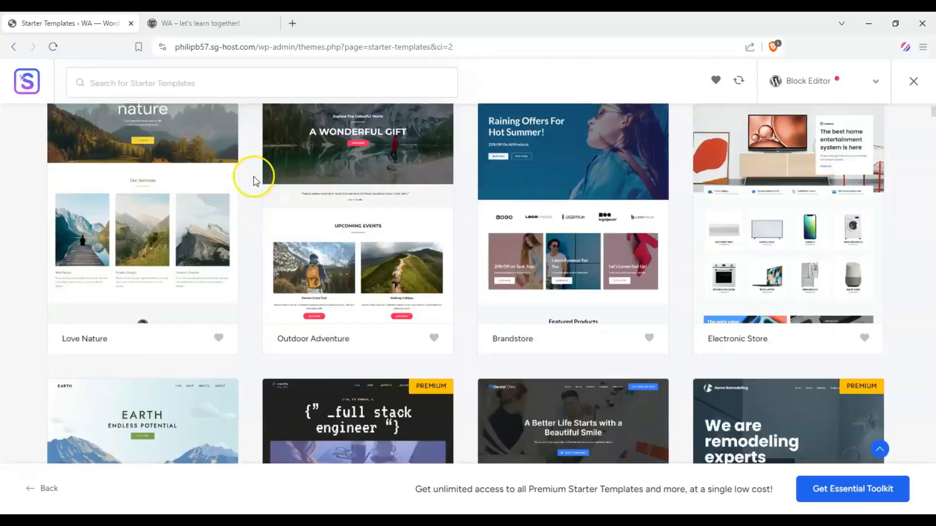
pyautogui.scroll(-15, 253, 178)
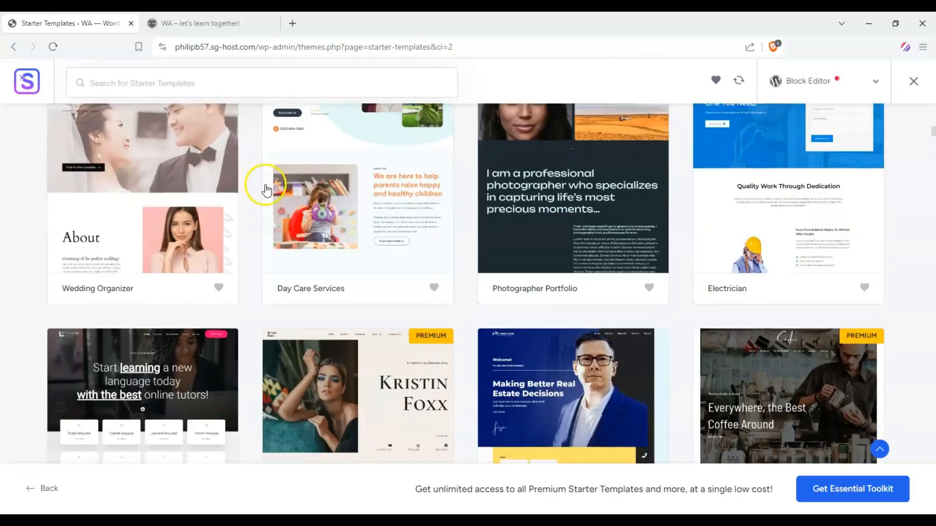
pyautogui.scroll(-15, 266, 190)
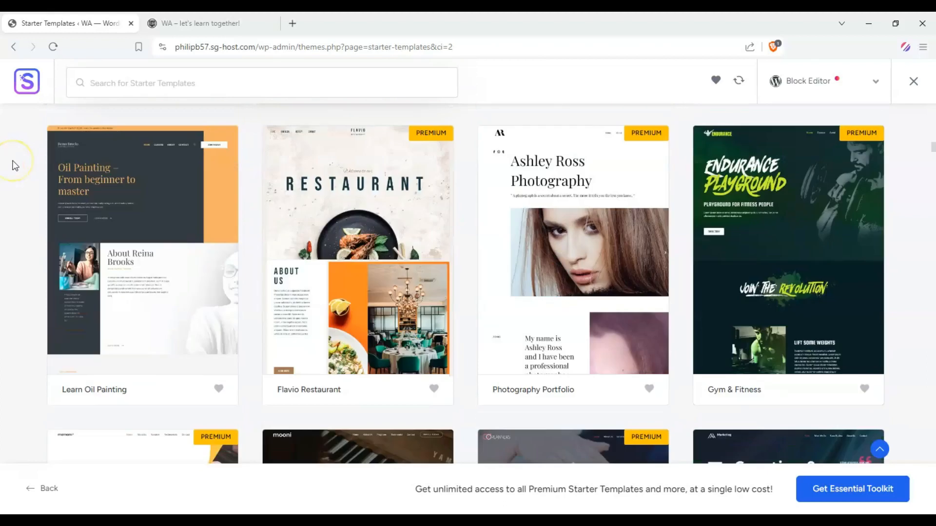
pyautogui.scroll(-10, 15, 165)
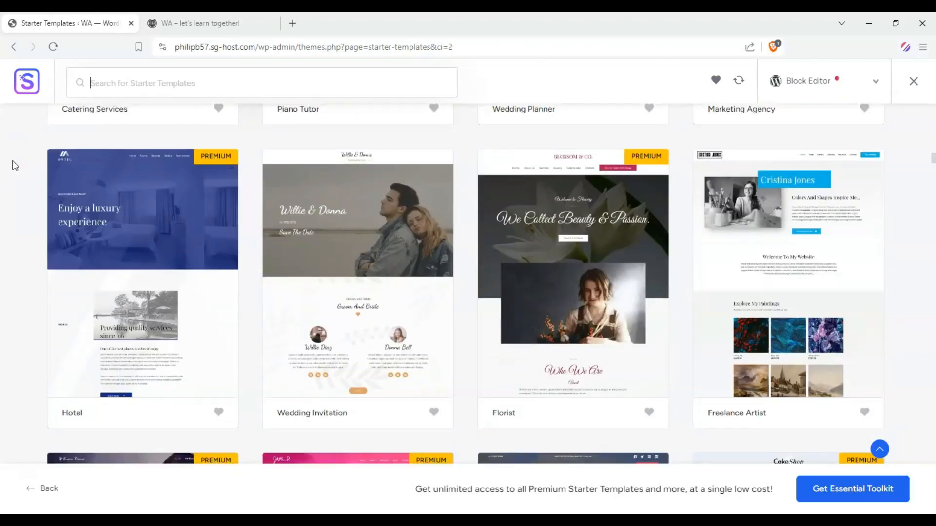
pyautogui.scroll(-10, 14, 165)
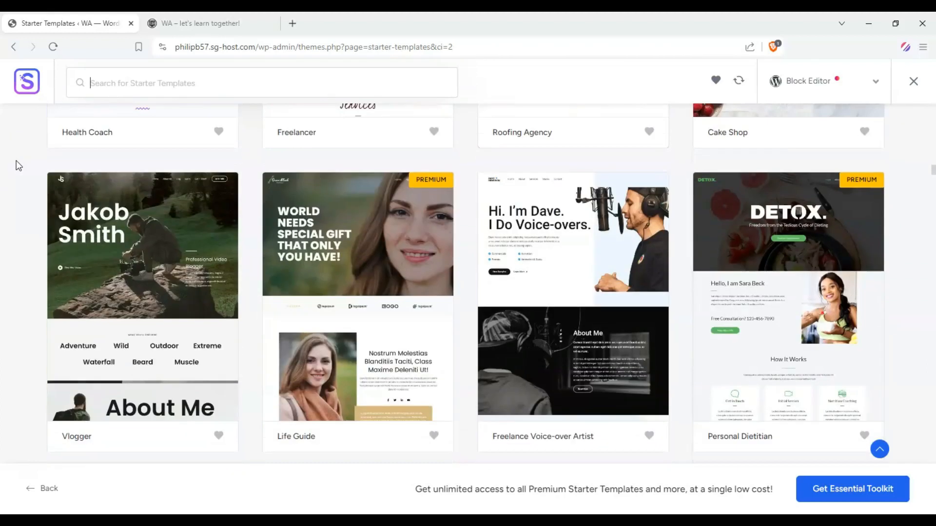
pyautogui.scroll(-5, 16, 165)
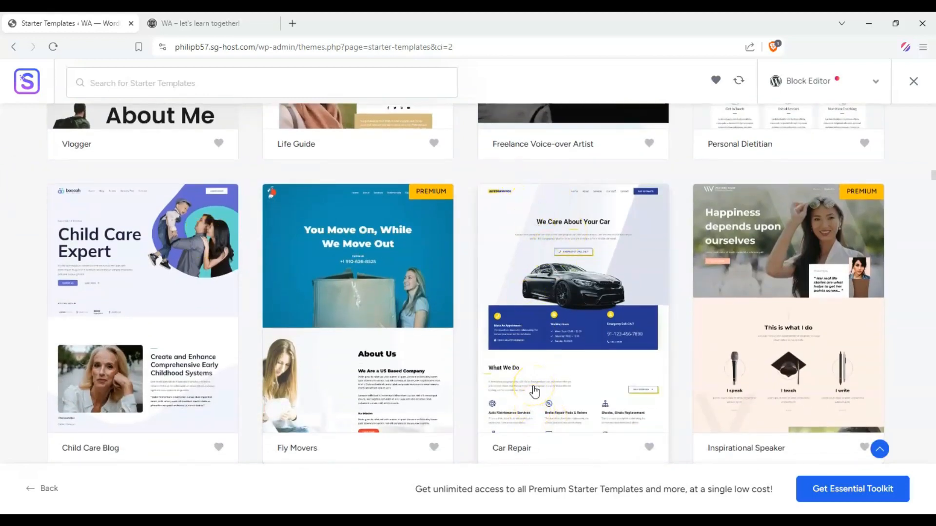
pyautogui.scroll(6, 438, 356)
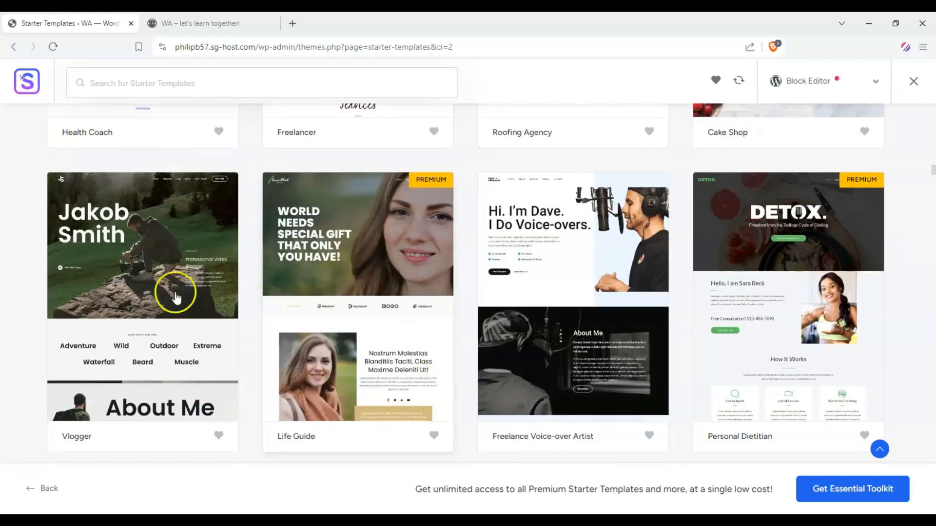
pyautogui.scroll(2, 11, 260)
pyautogui.scroll(3, 10, 261)
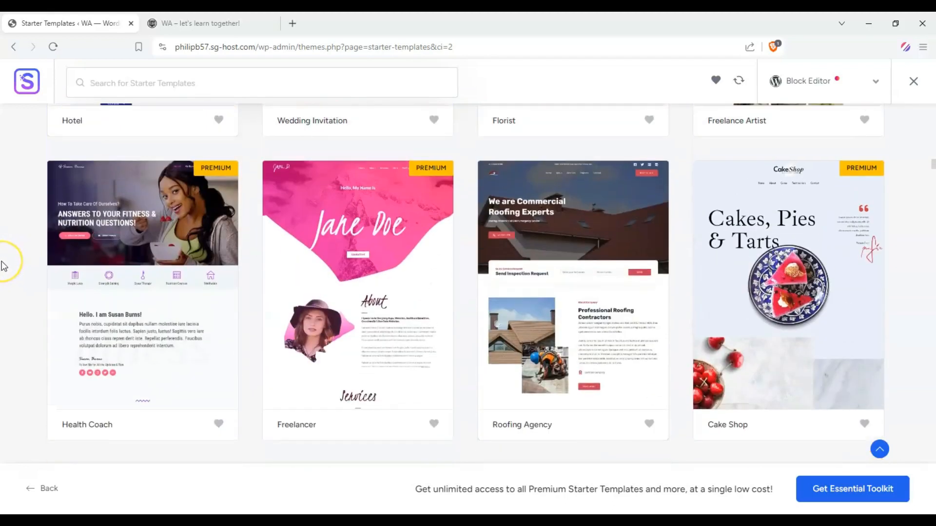
pyautogui.scroll(6, 8, 263)
pyautogui.scroll(6, 4, 266)
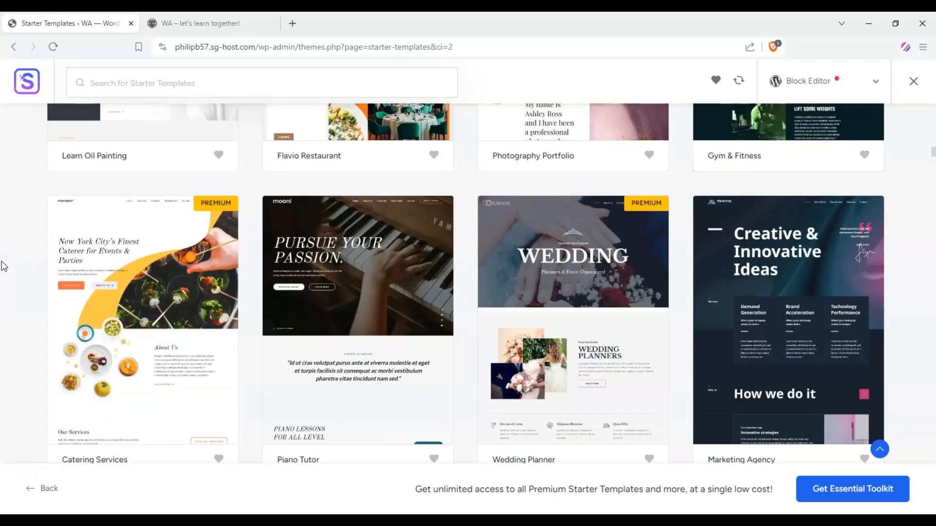
pyautogui.click(359, 224)
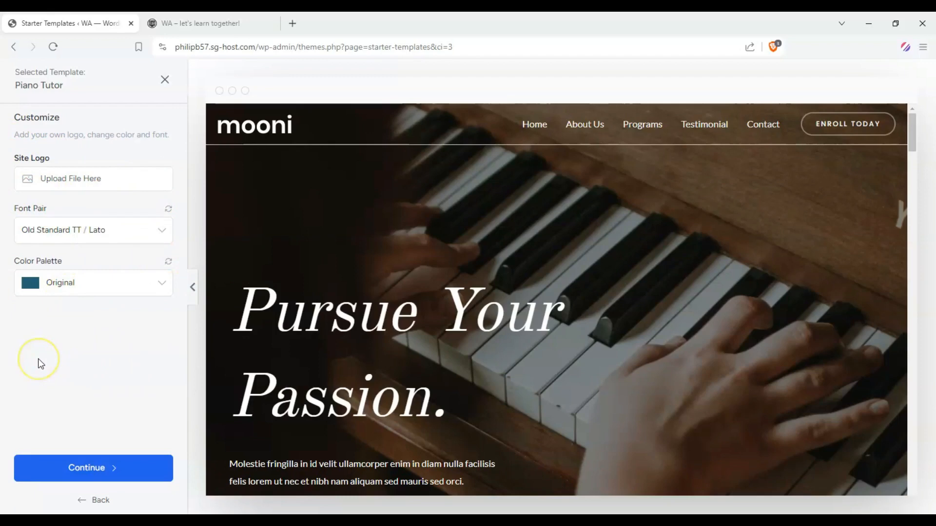
# Look through the Piano Tutor template's home page and its About Us page in the preview.
pyautogui.moveTo(911, 139); pyautogui.dragTo(901, 111)
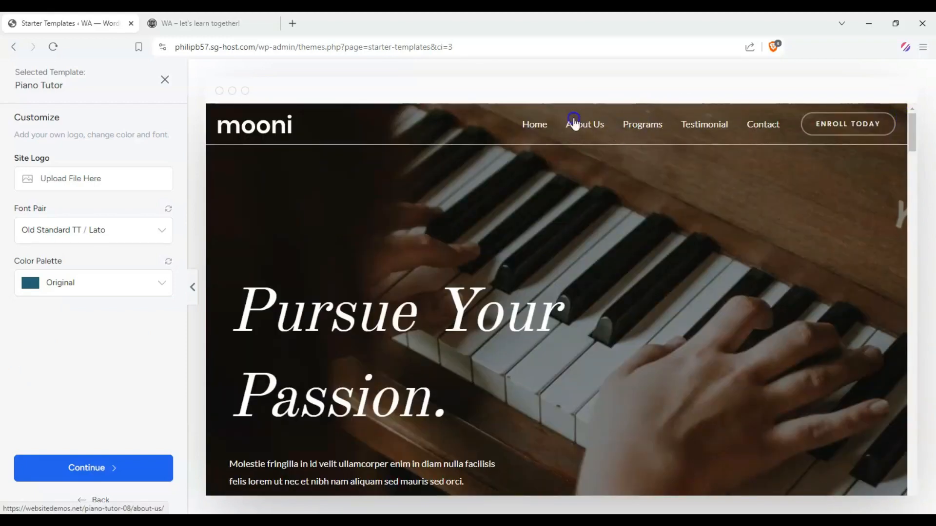
pyautogui.click(586, 139)
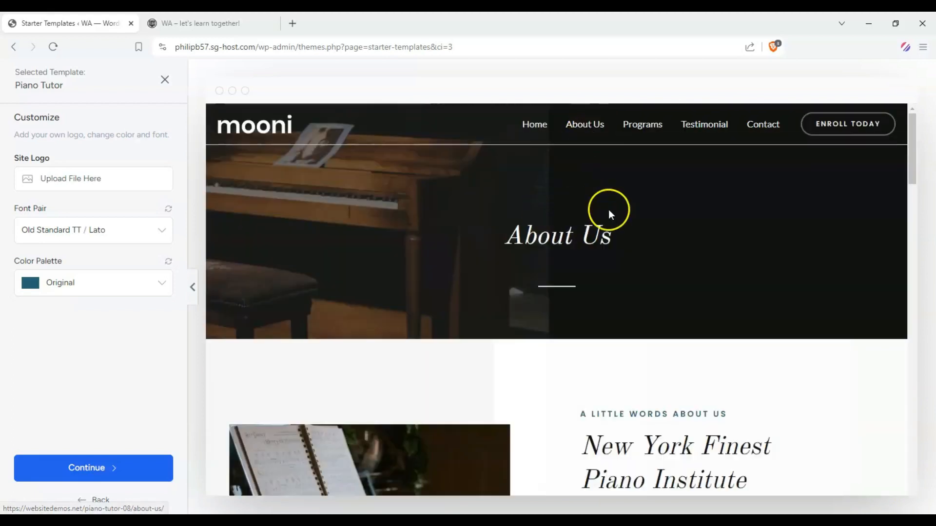
pyautogui.scroll(-7, 606, 209)
pyautogui.scroll(-6, 599, 200)
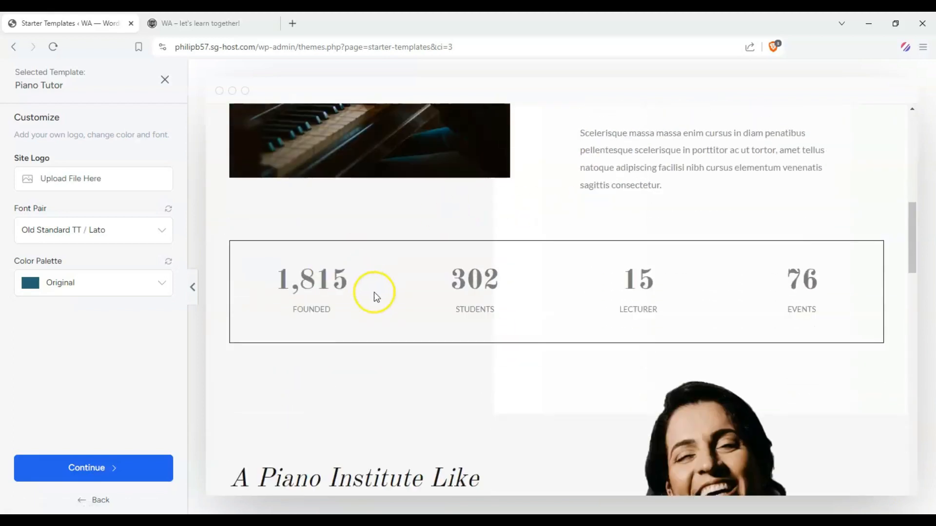
pyautogui.moveTo(915, 280); pyautogui.dragTo(933, 78)
# Look through the Piano Tutor template's Programs and Contact pages in the preview.
pyautogui.click(658, 125)
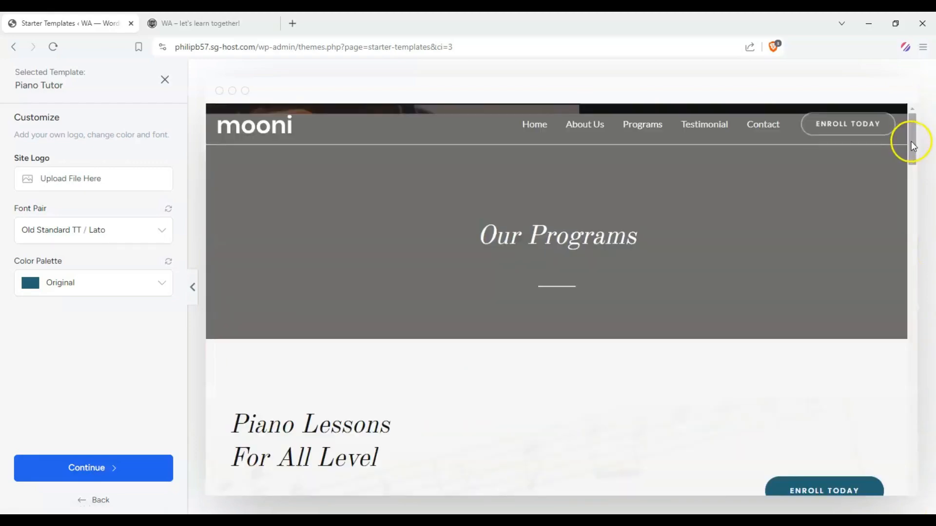
pyautogui.moveTo(911, 142); pyautogui.dragTo(931, 122)
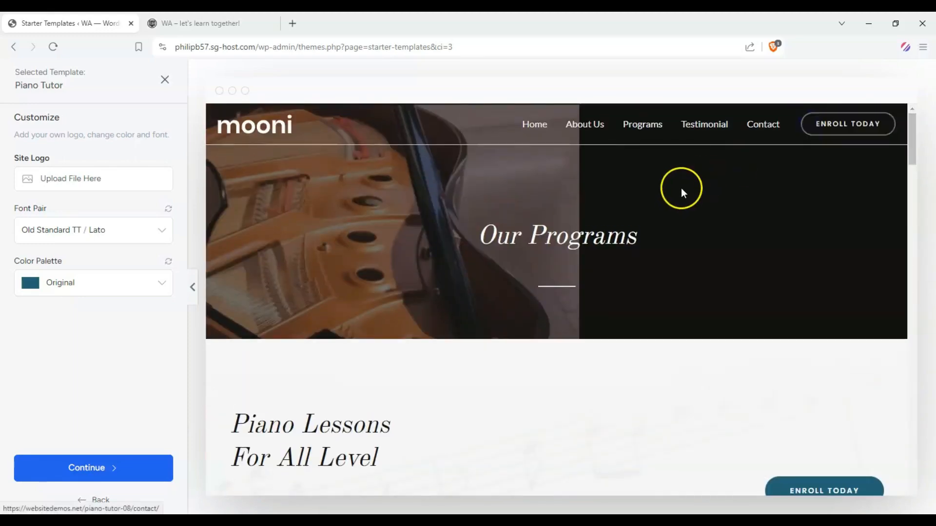
pyautogui.click(846, 117)
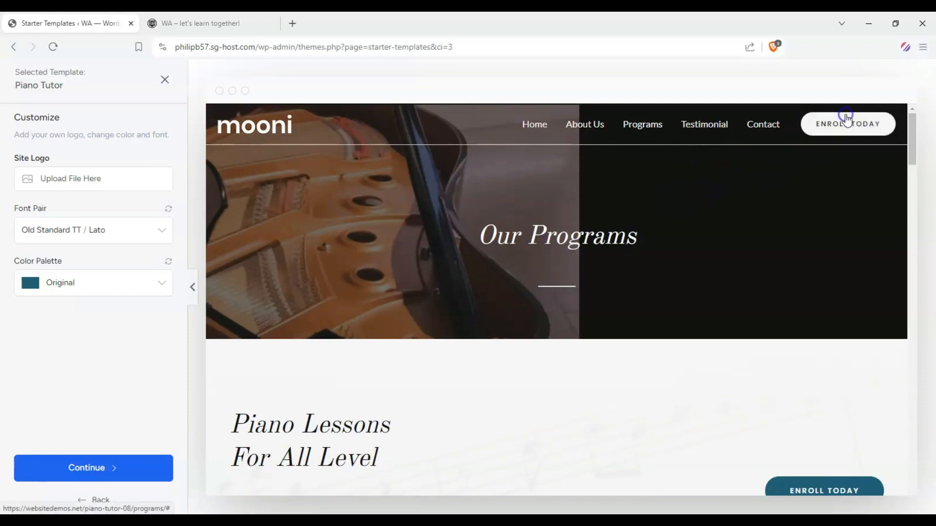
pyautogui.click(766, 125)
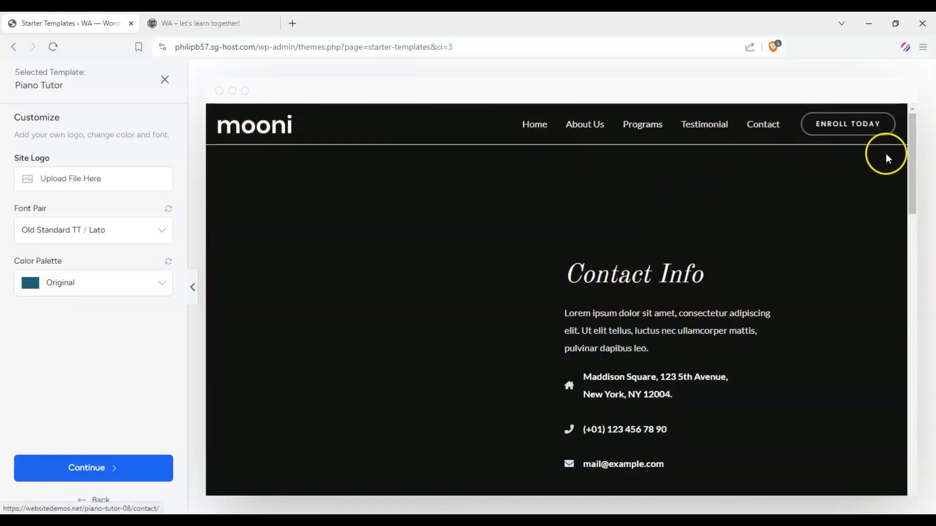
pyautogui.moveTo(911, 146)
pyautogui.mouseDown()
pyautogui.moveTo(907, 229)
pyautogui.moveTo(906, 162)
pyautogui.moveTo(923, 262)
pyautogui.moveTo(926, 149)
pyautogui.mouseUp()
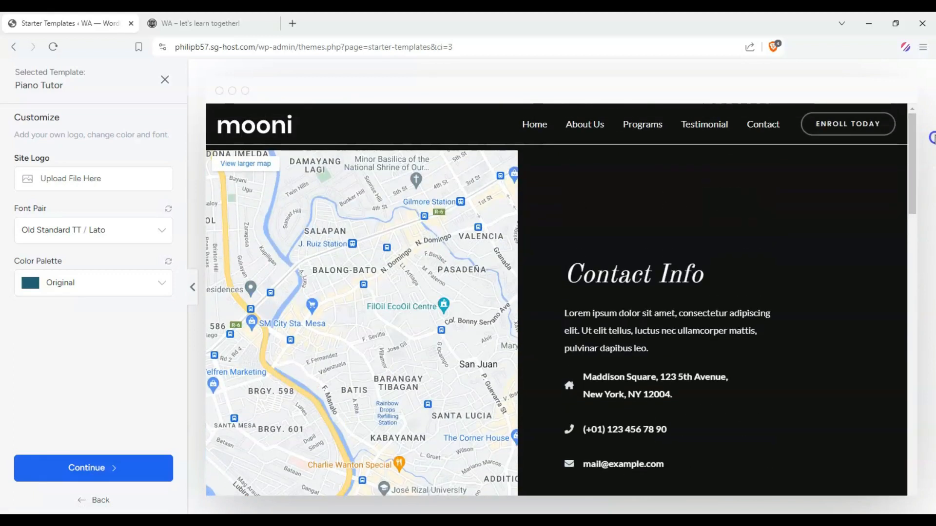
# Keep the Piano Tutor template's original logo, fonts and colors, and skip selecting any extra features.
pyautogui.click(141, 468)
pyautogui.scroll(-3, 346, 336)
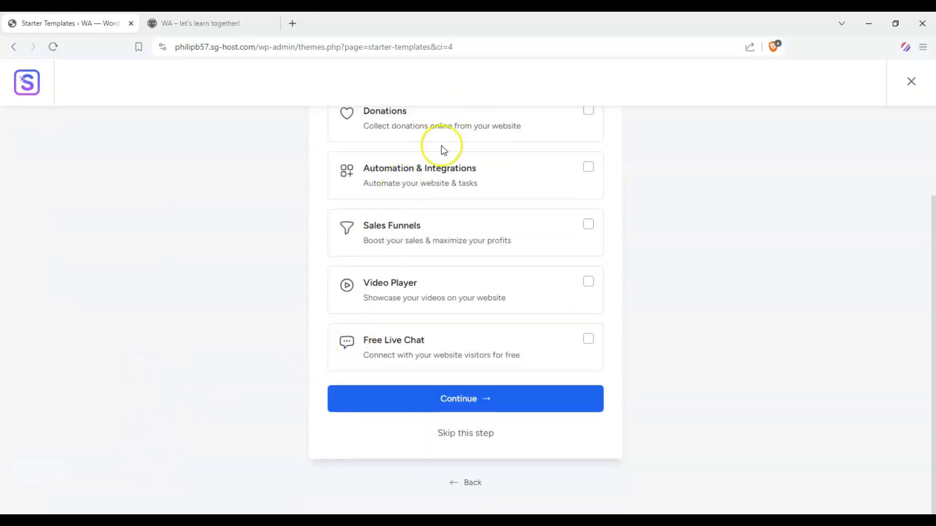
pyautogui.scroll(3, 440, 190)
pyautogui.scroll(-1, 305, 198)
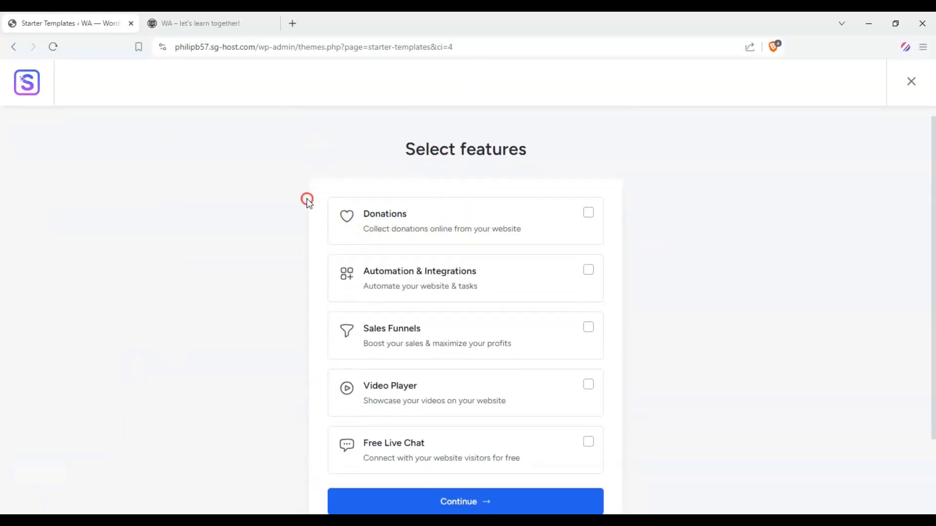
pyautogui.scroll(-2, 754, 188)
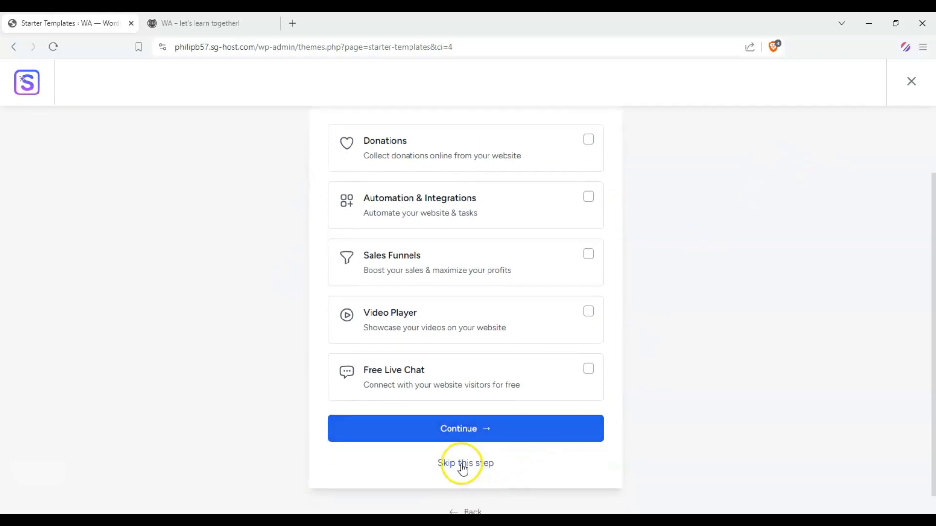
pyautogui.click(460, 464)
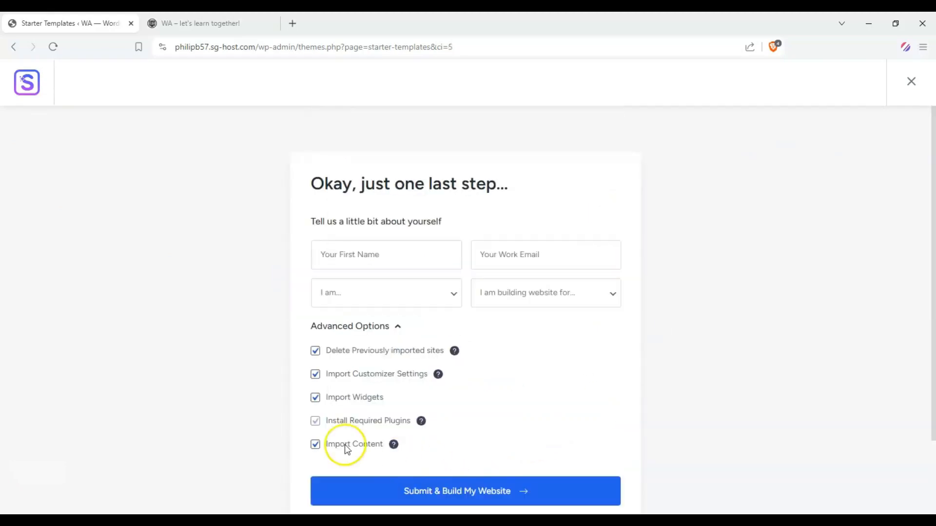
# Submit and build the website with all advanced import options enabled and open the finished site.
pyautogui.click(478, 485)
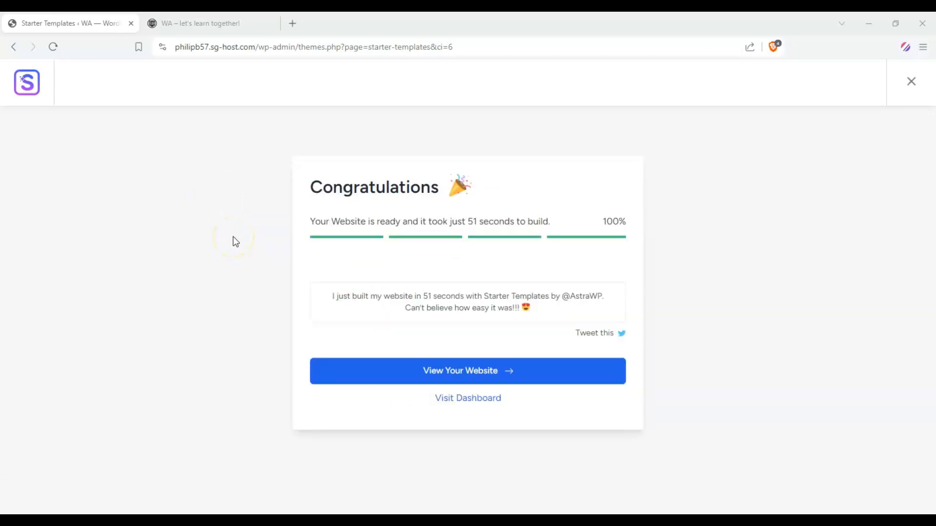
pyautogui.click(445, 373)
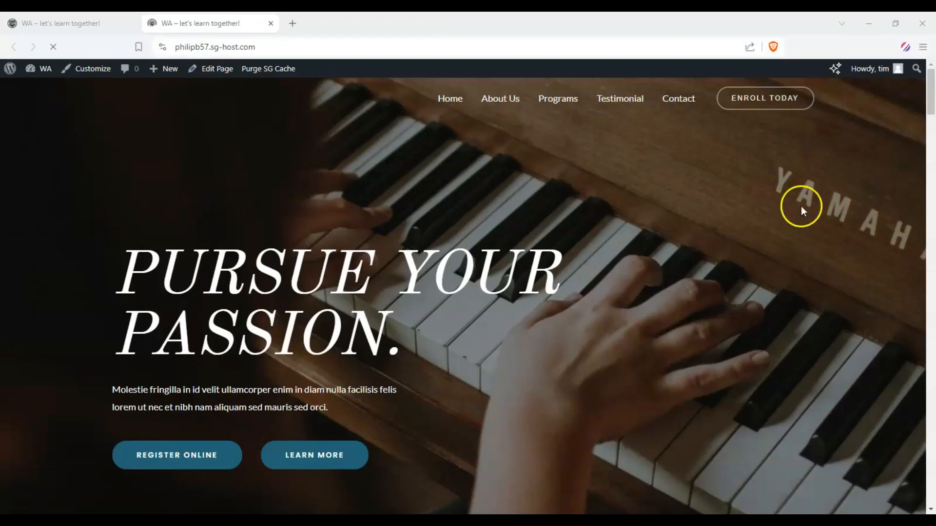
pyautogui.moveTo(931, 115)
pyautogui.mouseDown()
pyautogui.moveTo(931, 509)
pyautogui.moveTo(928, 98)
pyautogui.mouseUp()
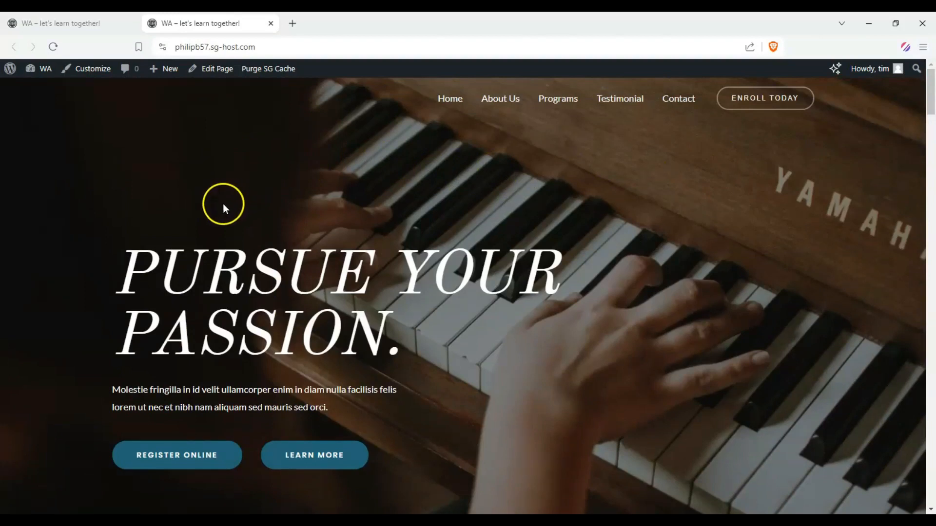
# Compare the old block-theme home page with the newly built Piano Tutor home page.
pyautogui.click(73, 23)
pyautogui.scroll(-3, 160, 168)
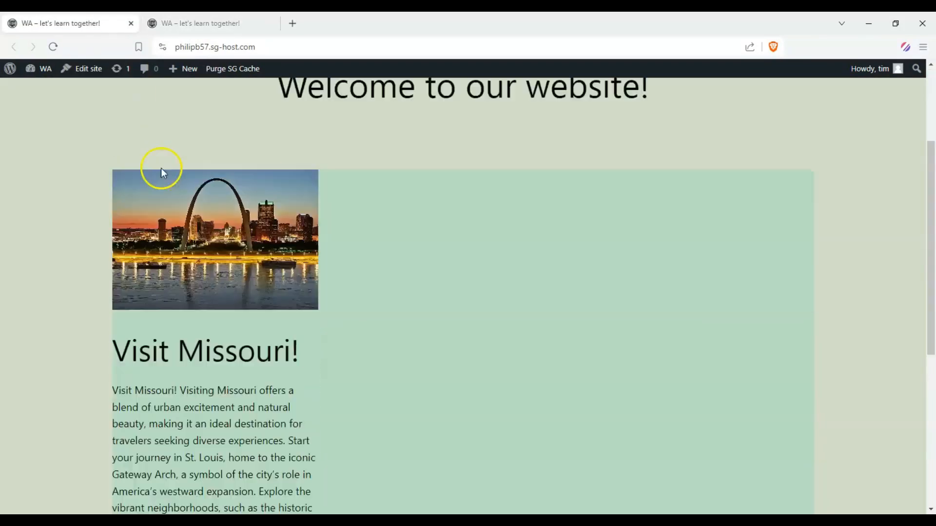
pyautogui.scroll(-2, 38, 169)
pyautogui.scroll(5, 157, 92)
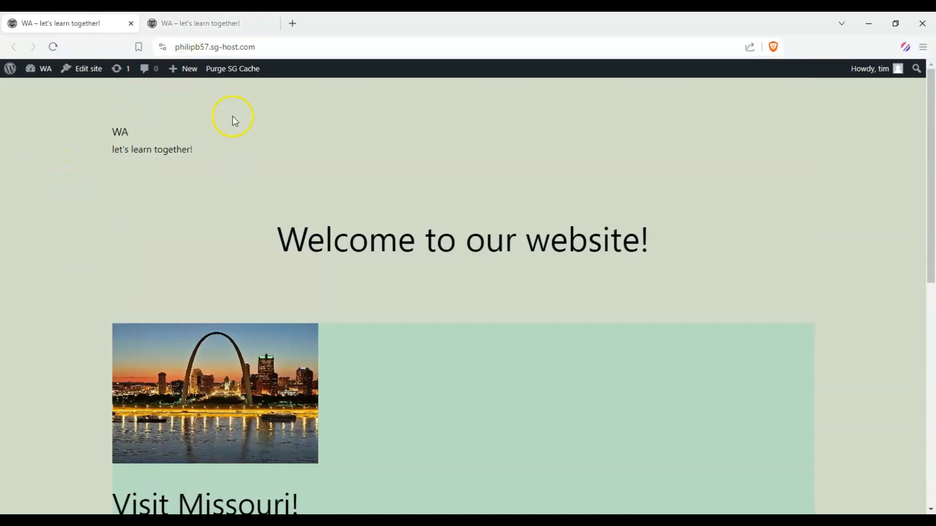
pyautogui.hotkey('ctrl', 'Tab')
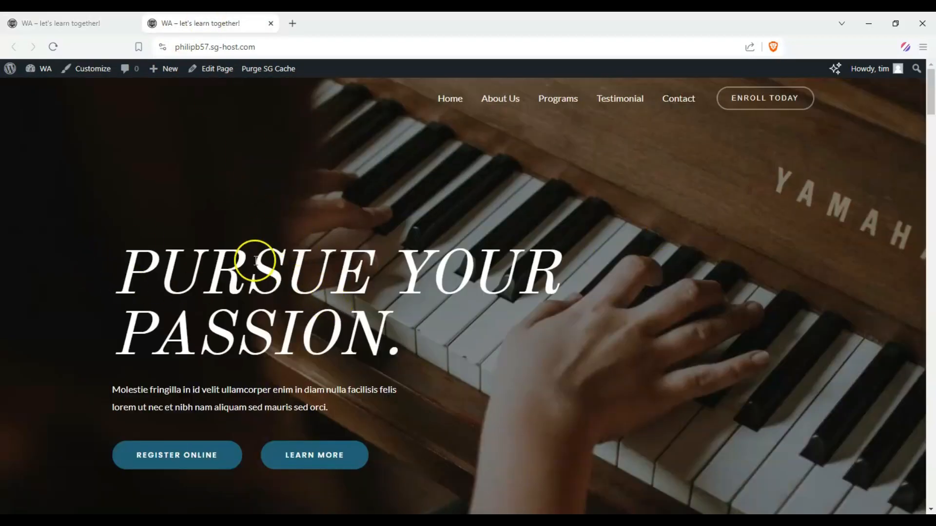
# Open the WordPress dashboard in place of the old home page, and check the new site's home page.
pyautogui.hotkey('ctrl', 'Tab')
pyautogui.click(82, 75)
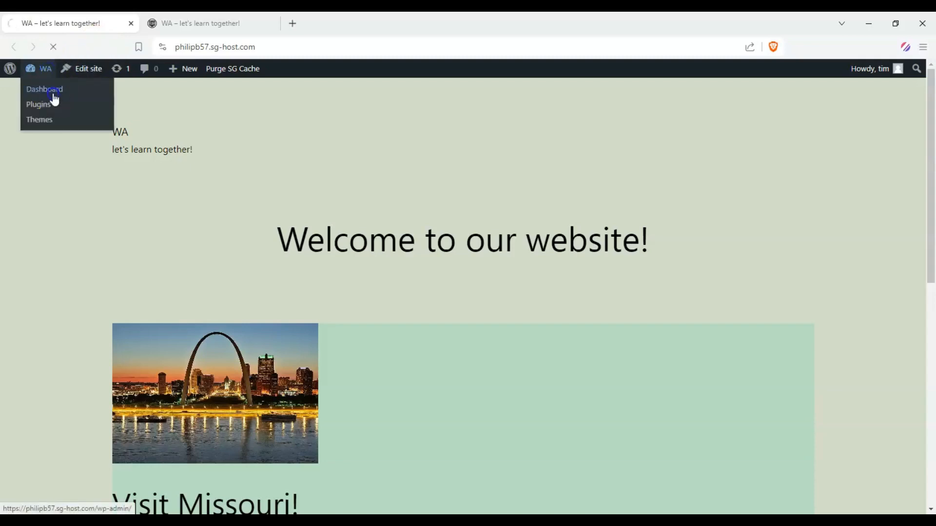
pyautogui.click(55, 100)
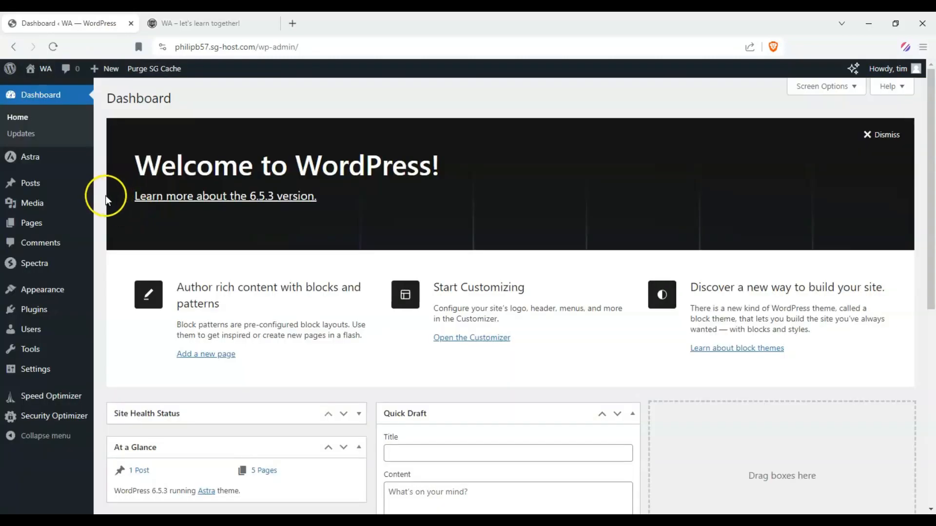
pyautogui.click(151, 23)
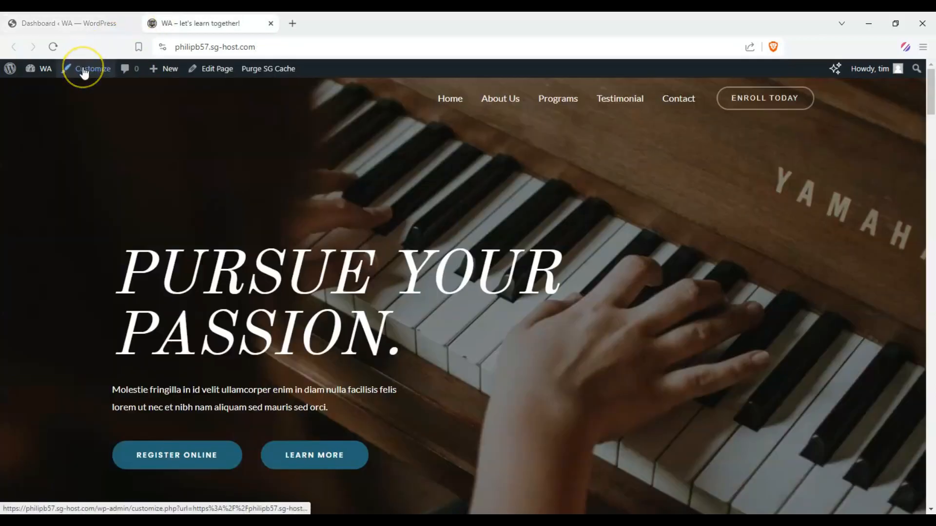
pyautogui.click(86, 21)
# Open Astra's Customize screen in a new browser tab and switch to it.
pyautogui.moveTo(42, 156)
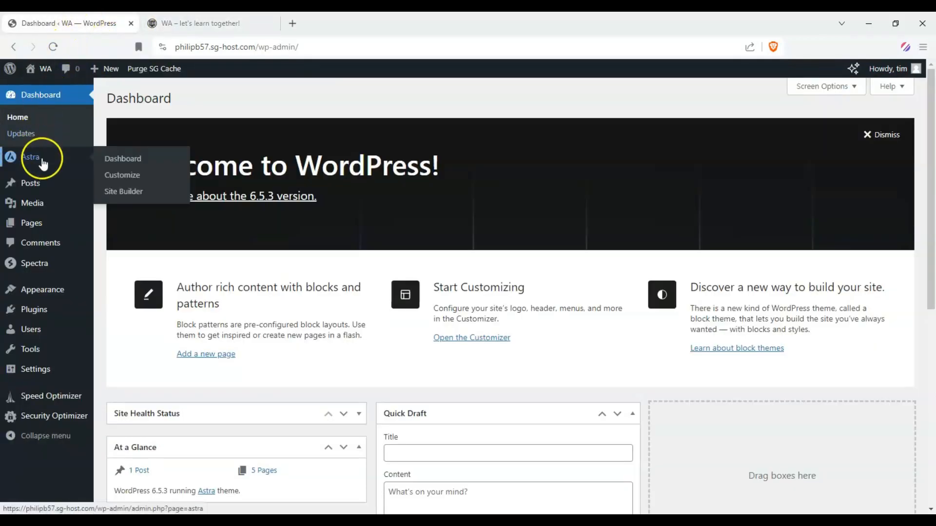
pyautogui.rightClick(111, 183)
pyautogui.click(146, 185)
pyautogui.hotkey('ctrl', 'Tab')
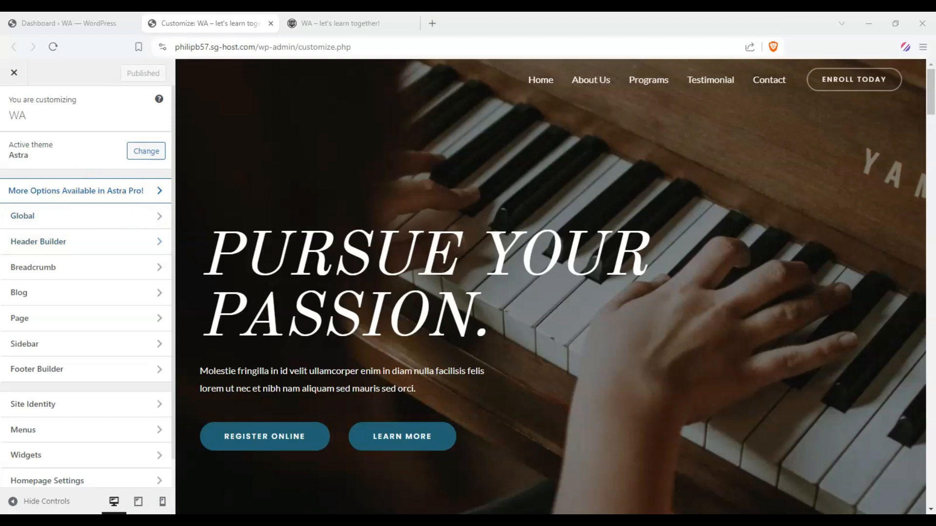
# Try out the global typography presets and apply the DM Serif Display / Work Sans preset.
pyautogui.click(52, 218)
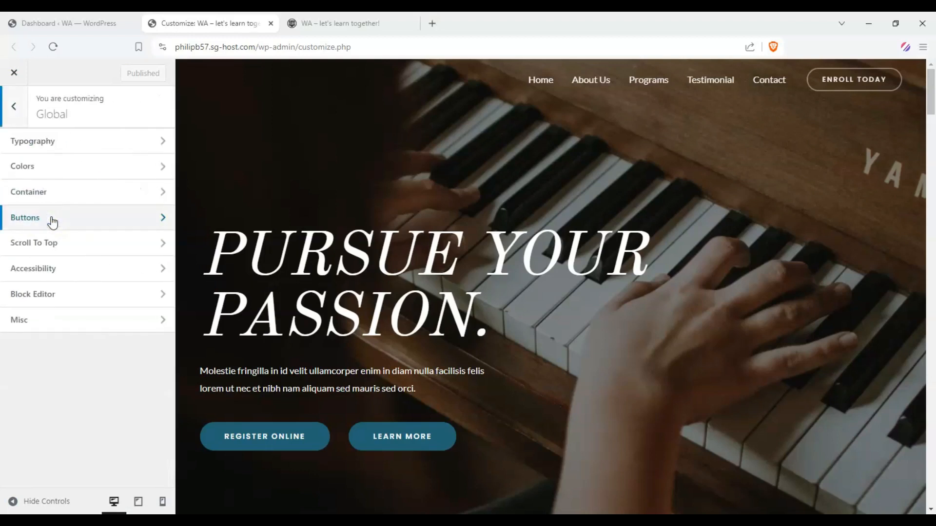
pyautogui.click(59, 143)
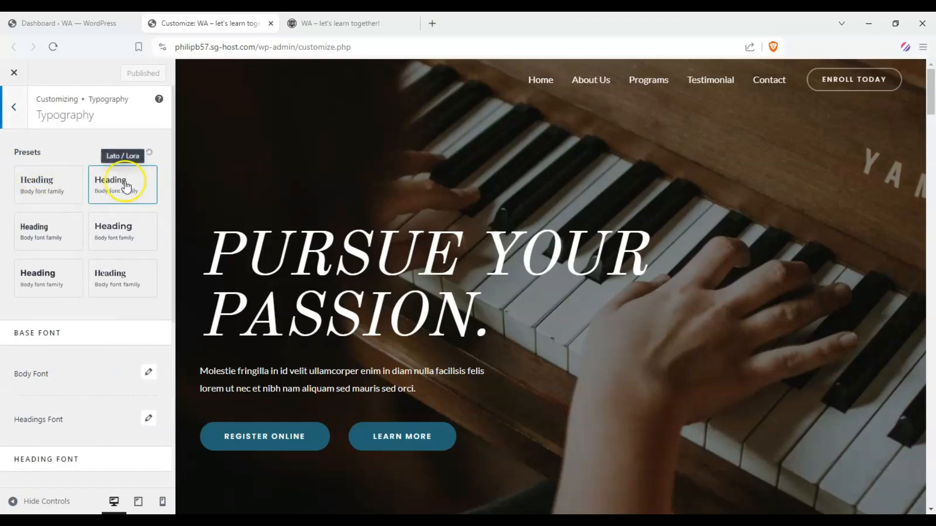
pyautogui.click(39, 187)
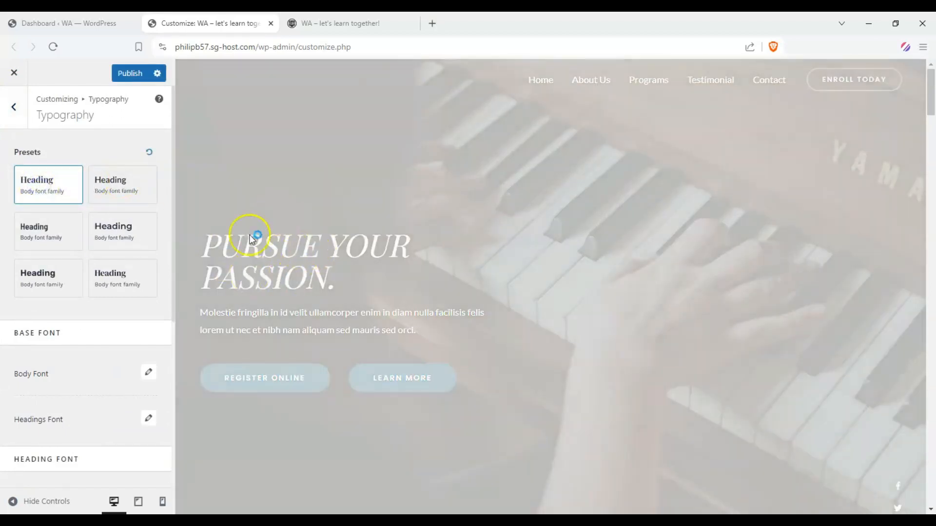
pyautogui.click(115, 192)
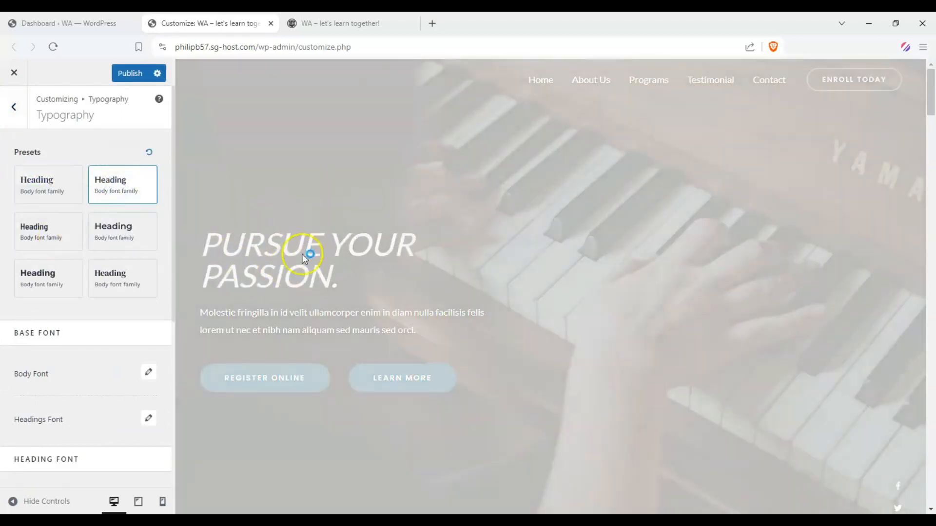
pyautogui.click(59, 236)
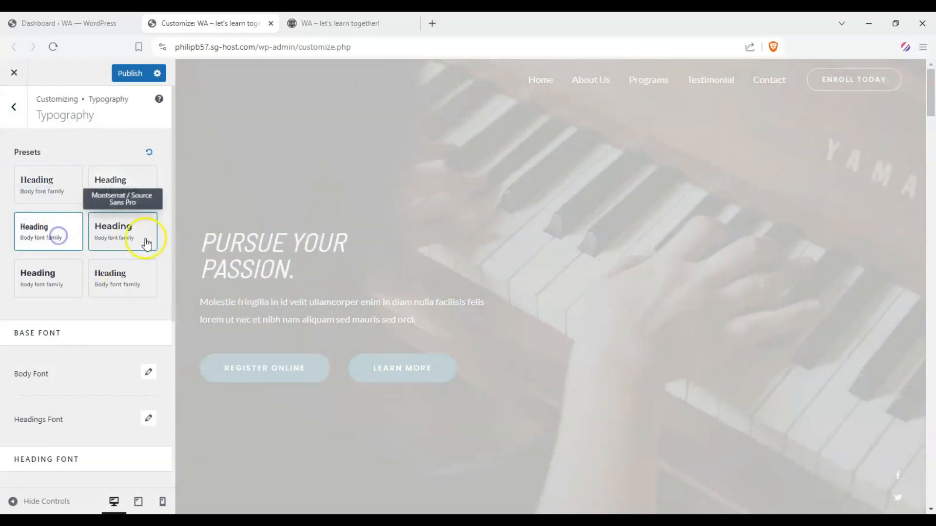
pyautogui.click(134, 237)
pyautogui.click(51, 275)
pyautogui.click(152, 276)
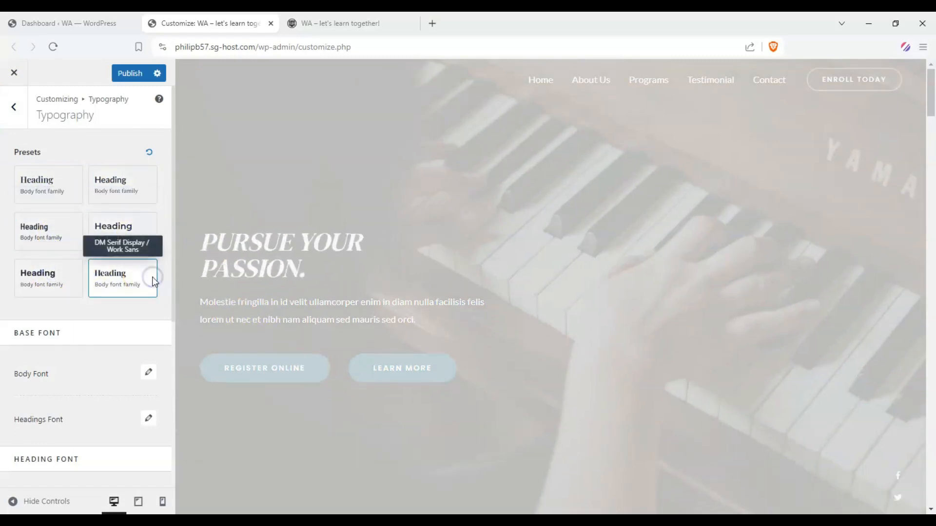
# Set the body font family to Cherry Swash and check it on the hero paragraph.
pyautogui.scroll(-1, 152, 277)
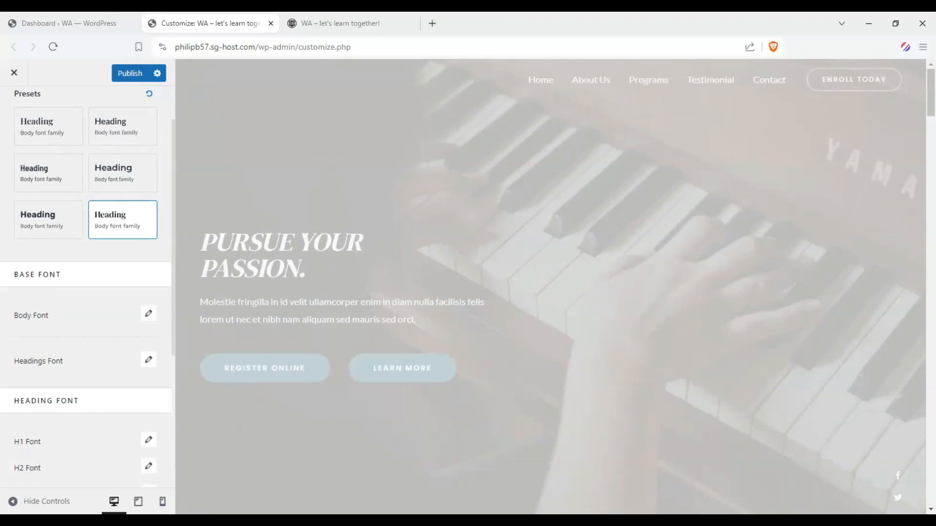
pyautogui.click(152, 322)
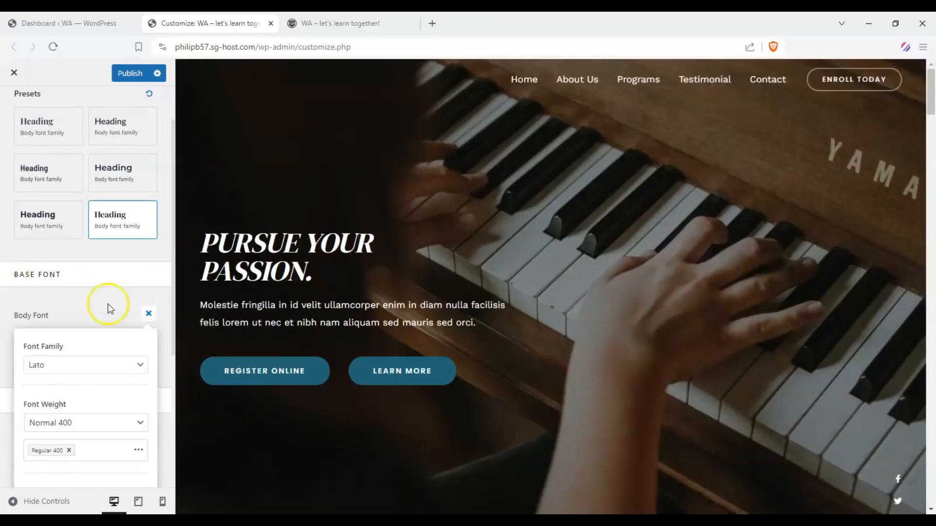
pyautogui.scroll(-1, 109, 302)
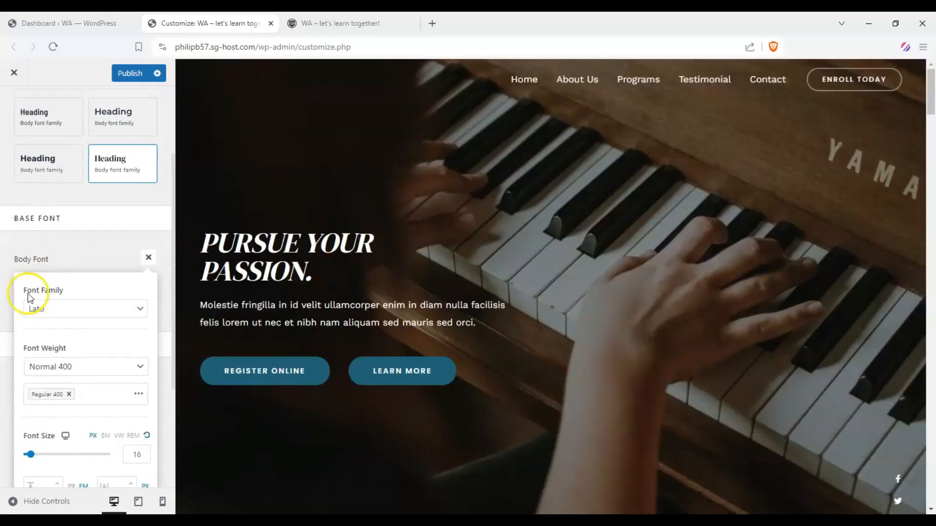
pyautogui.click(138, 311)
pyautogui.scroll(-2, 122, 378)
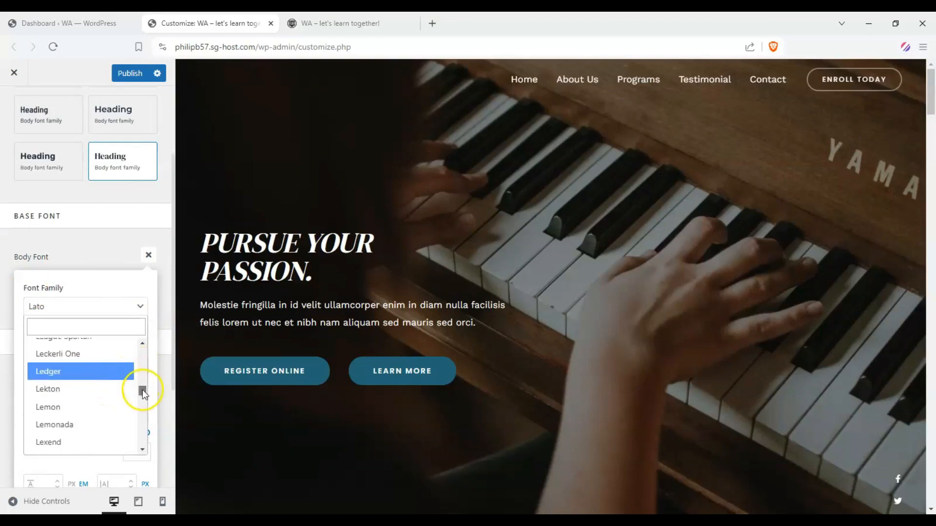
pyautogui.moveTo(142, 390); pyautogui.dragTo(152, 370)
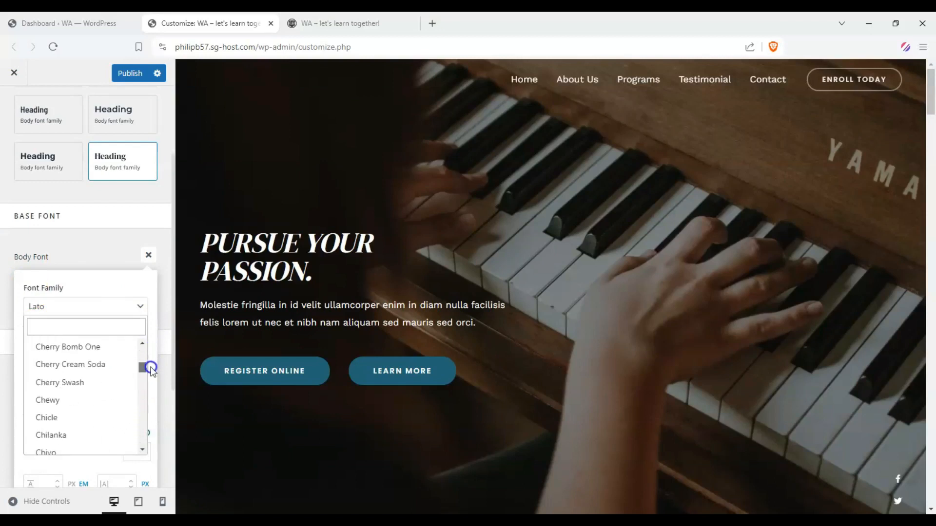
pyautogui.click(105, 383)
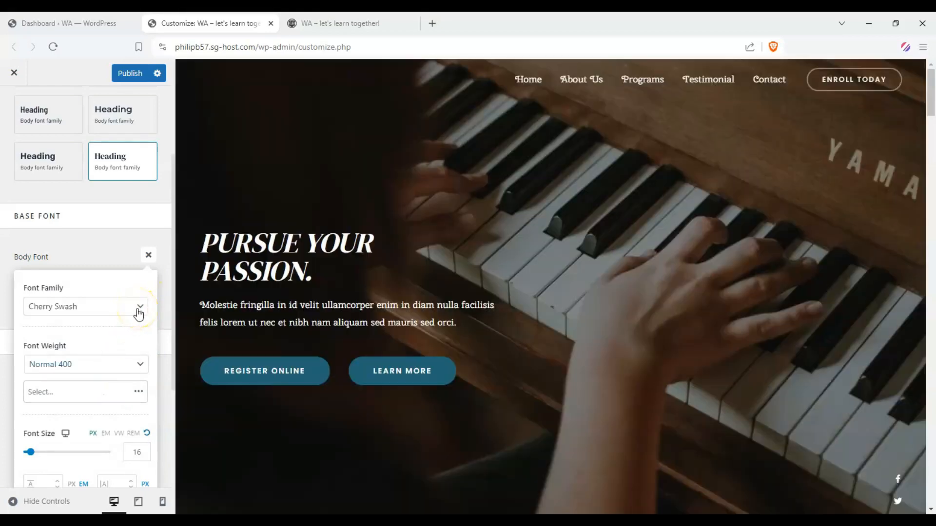
pyautogui.click(122, 304)
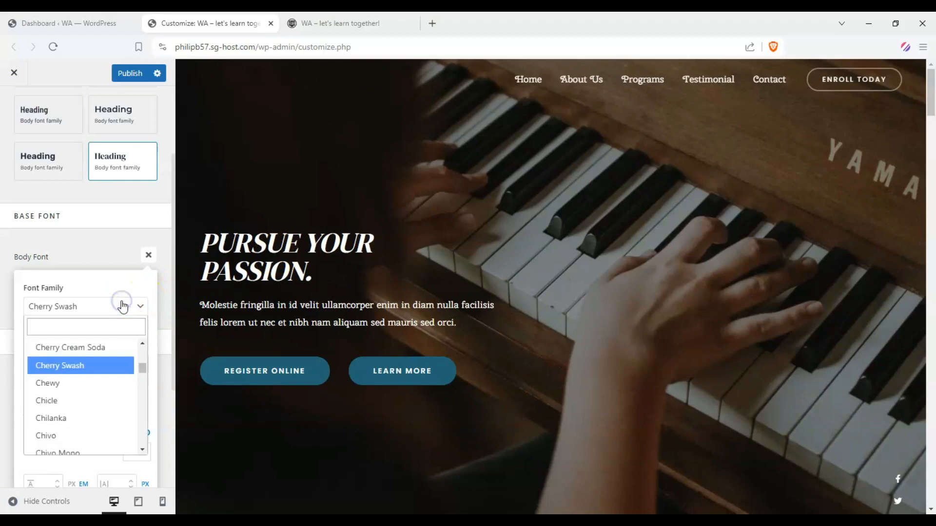
pyautogui.click(29, 240)
pyautogui.moveTo(210, 315); pyautogui.dragTo(380, 322)
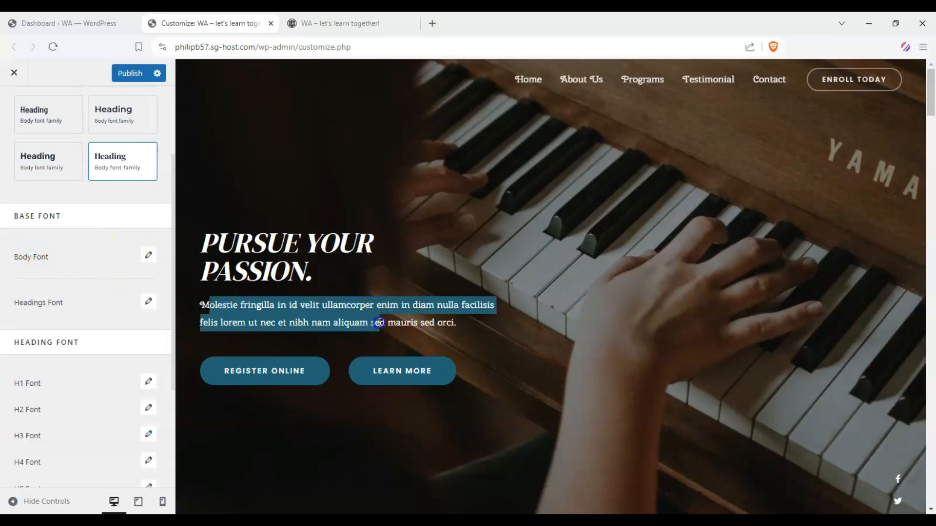
# Try Cherry Swash and Cherry Cream Soda as the headings font family.
pyautogui.click(148, 301)
pyautogui.scroll(-1, 104, 359)
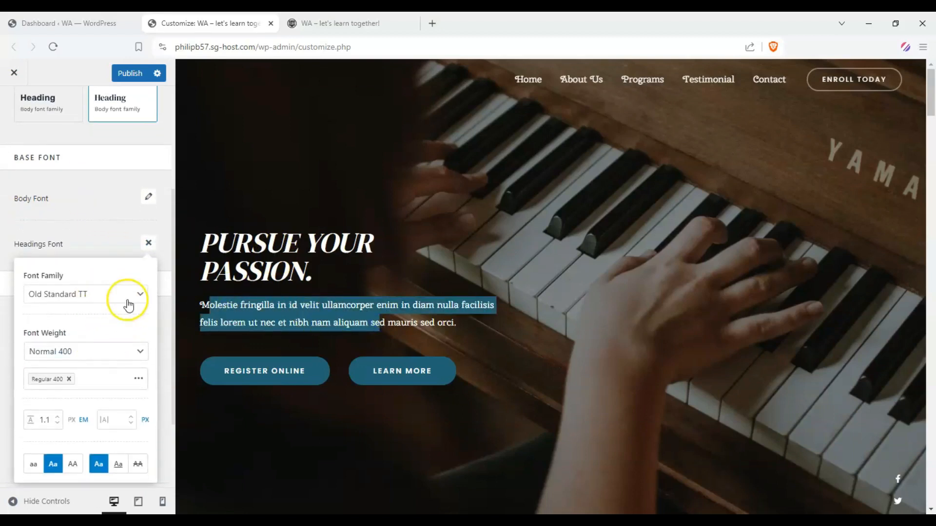
pyautogui.click(141, 297)
pyautogui.moveTo(142, 409); pyautogui.dragTo(149, 360)
pyautogui.scroll(3, 97, 390)
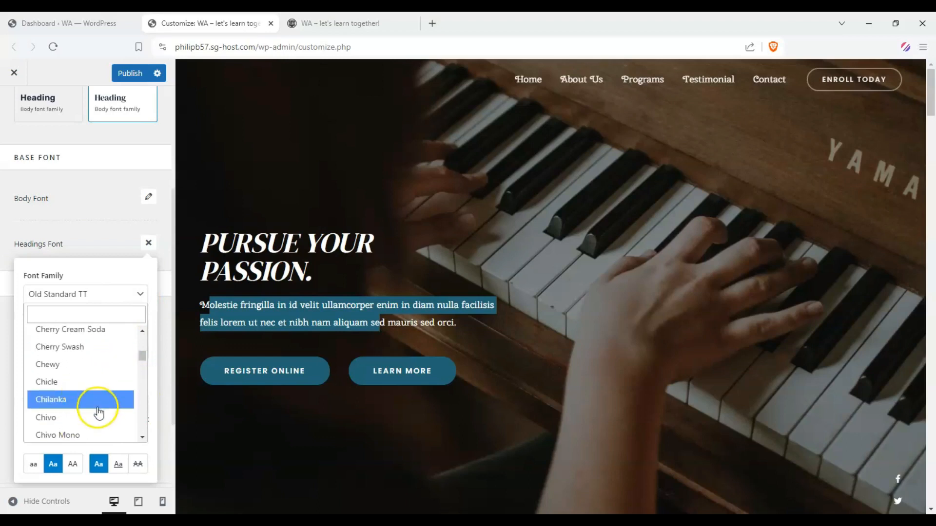
pyautogui.scroll(1, 95, 405)
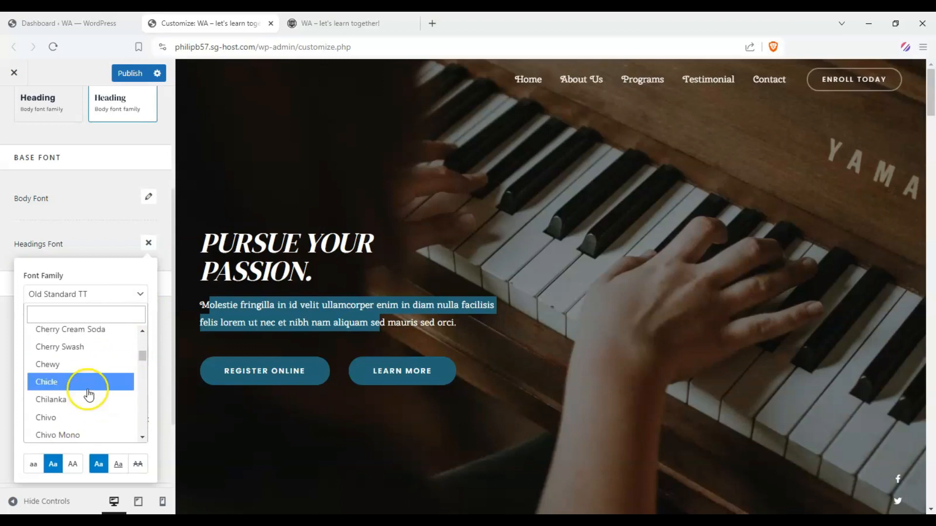
pyautogui.click(95, 347)
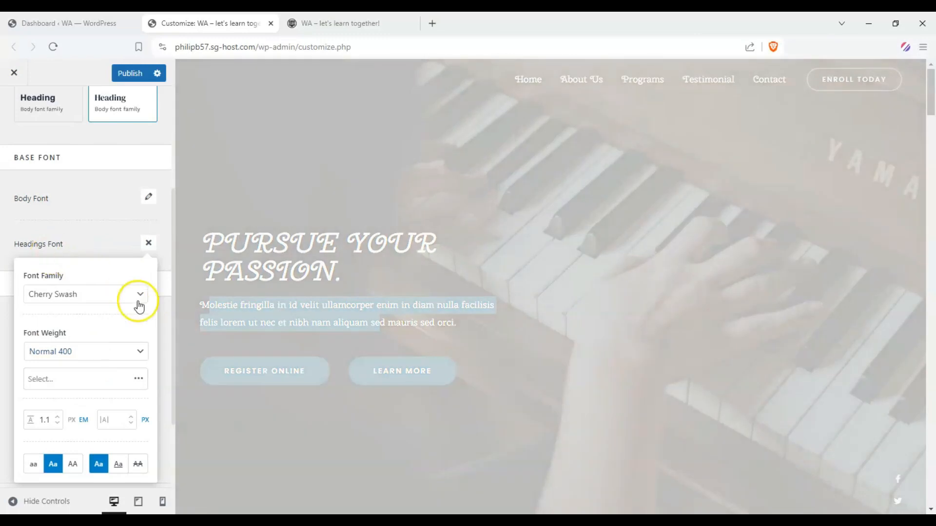
pyautogui.click(139, 294)
pyautogui.click(118, 336)
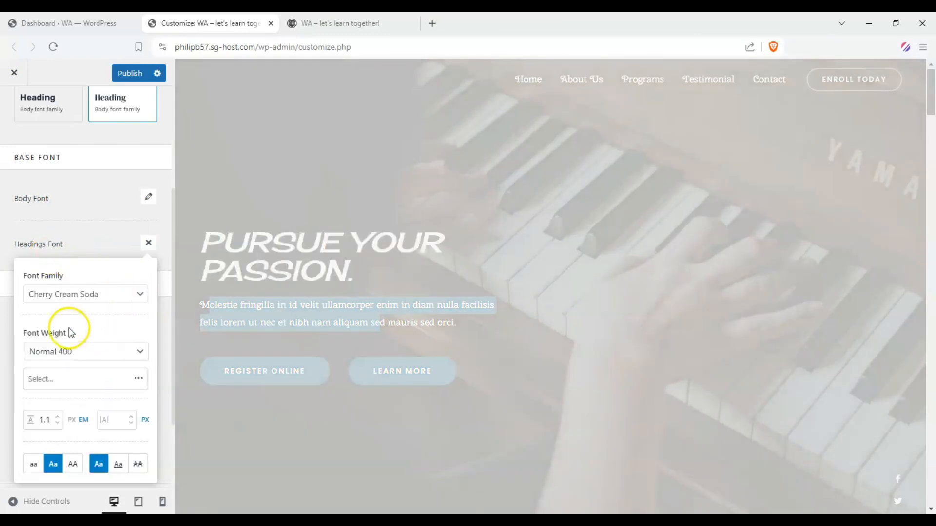
# Set the headings font family to Concert One and close its font settings.
pyautogui.click(140, 299)
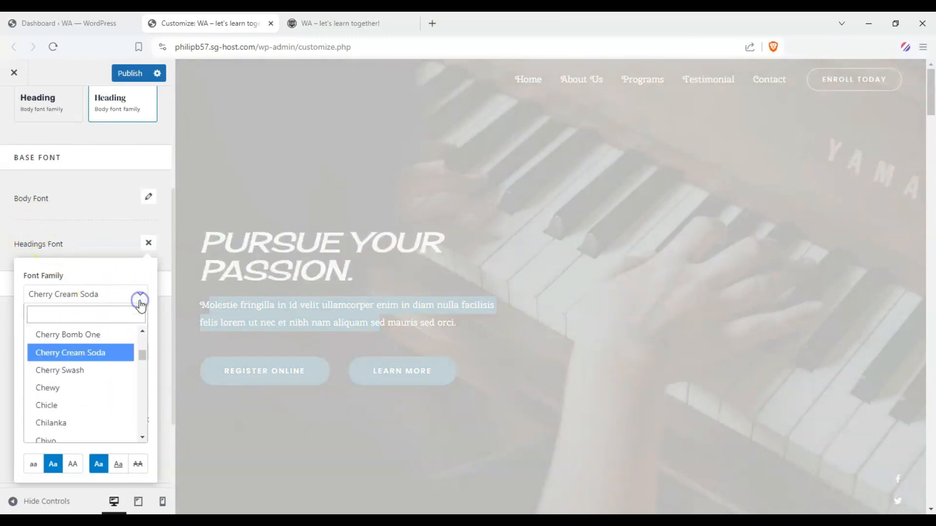
pyautogui.moveTo(143, 360); pyautogui.dragTo(146, 385)
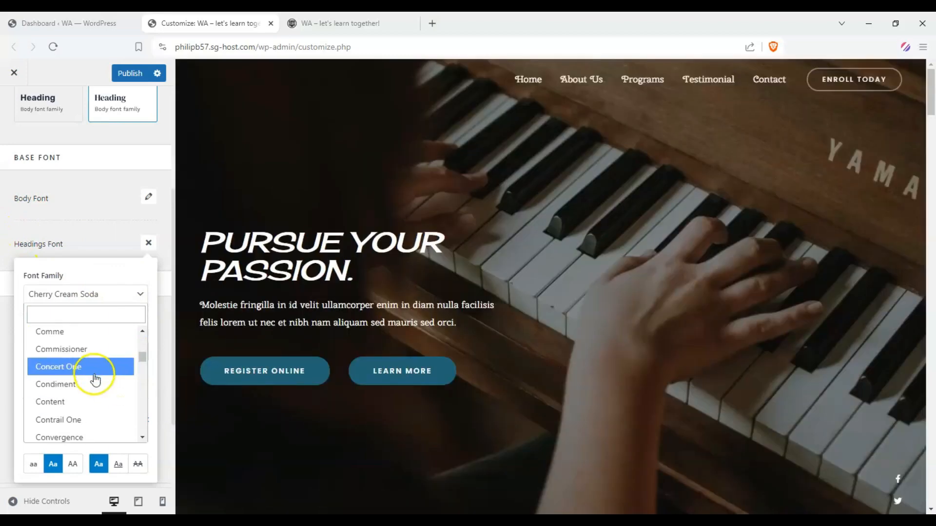
pyautogui.click(94, 369)
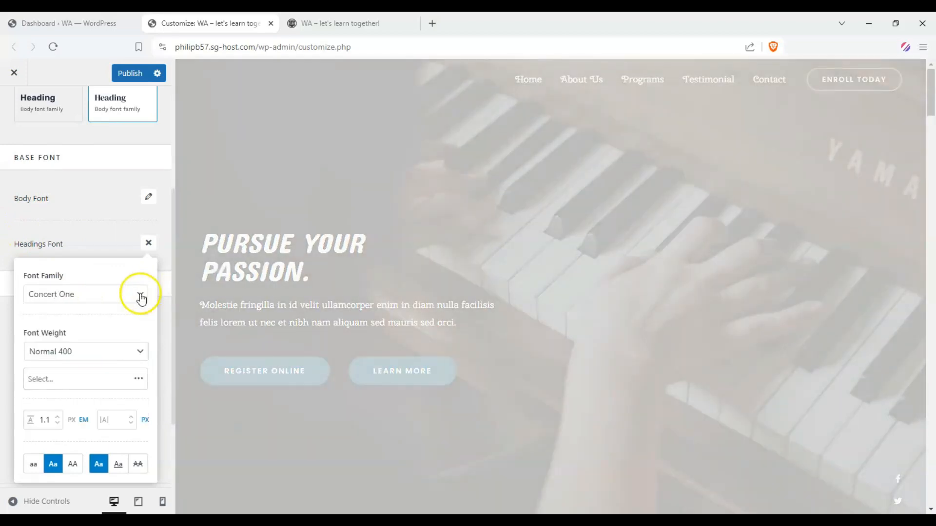
pyautogui.click(4, 209)
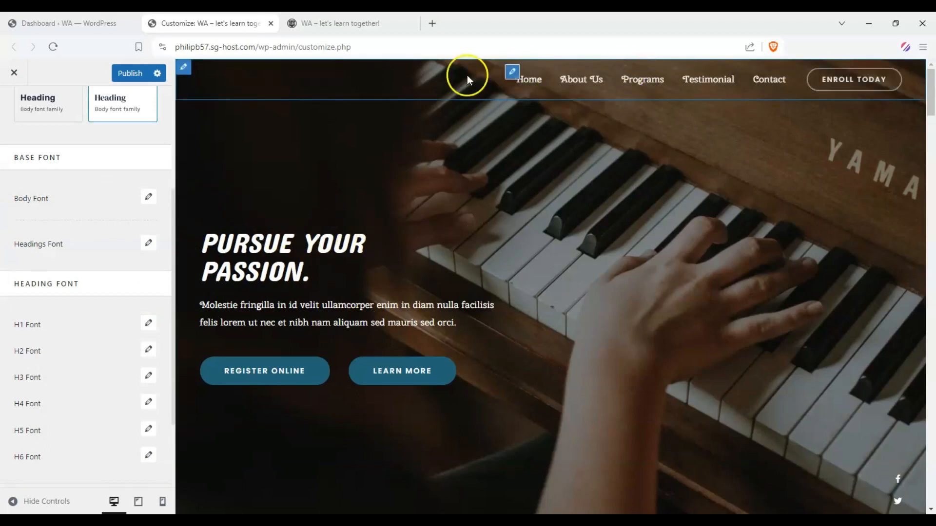
# Review the typography presets, the base fonts and the list of H1 to H6 heading fonts.
pyautogui.scroll(3, 107, 244)
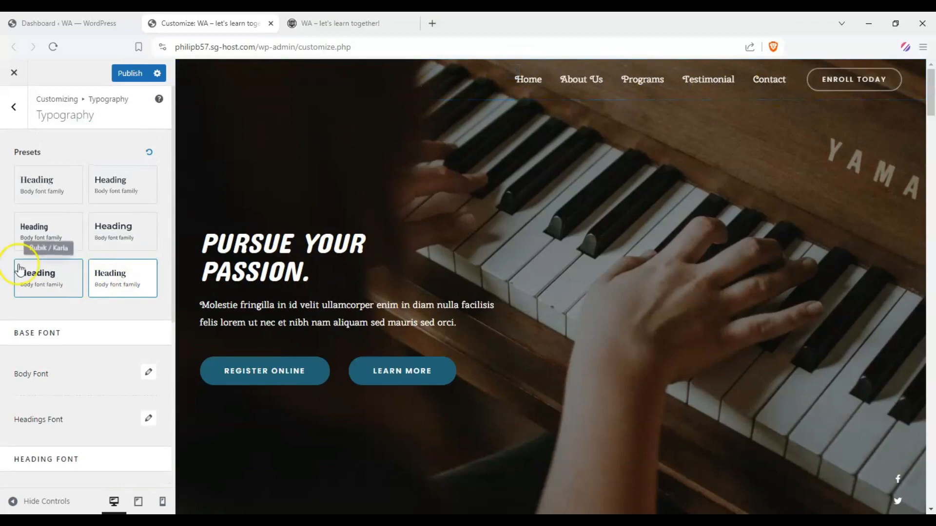
pyautogui.scroll(-1, 17, 273)
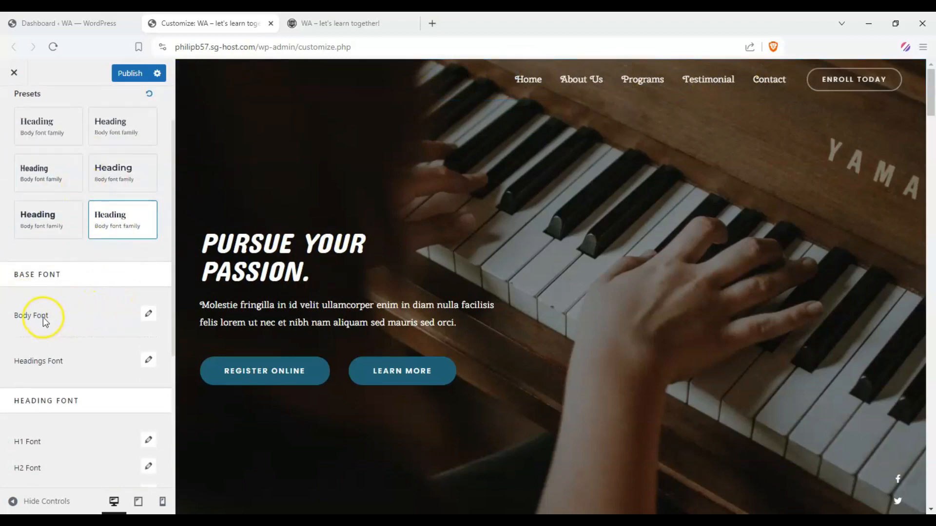
pyautogui.scroll(-1, 49, 308)
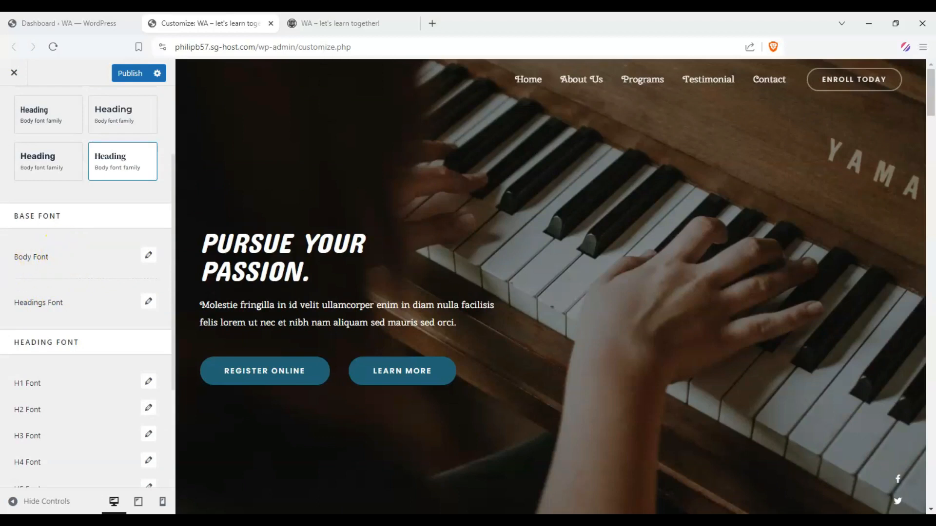
pyautogui.scroll(-3, 25, 286)
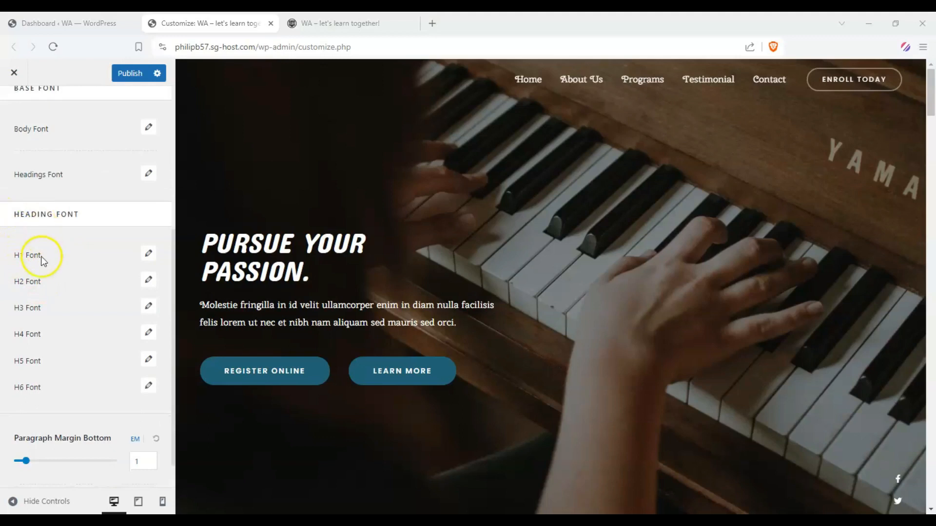
pyautogui.scroll(-5, 385, 283)
pyautogui.scroll(5, 441, 265)
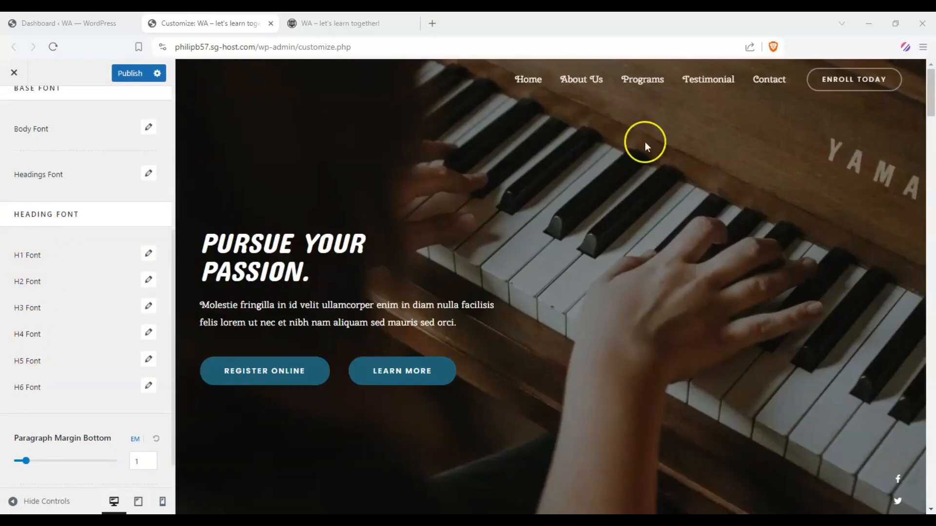
# Check the new fonts throughout the Testimonial page in the preview and return to the home page.
pyautogui.click(698, 78)
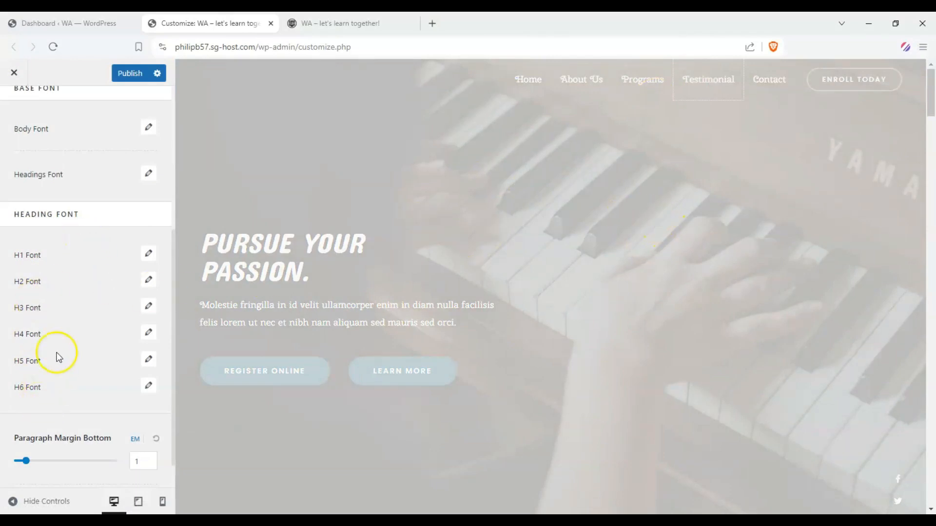
pyautogui.scroll(-15, 379, 248)
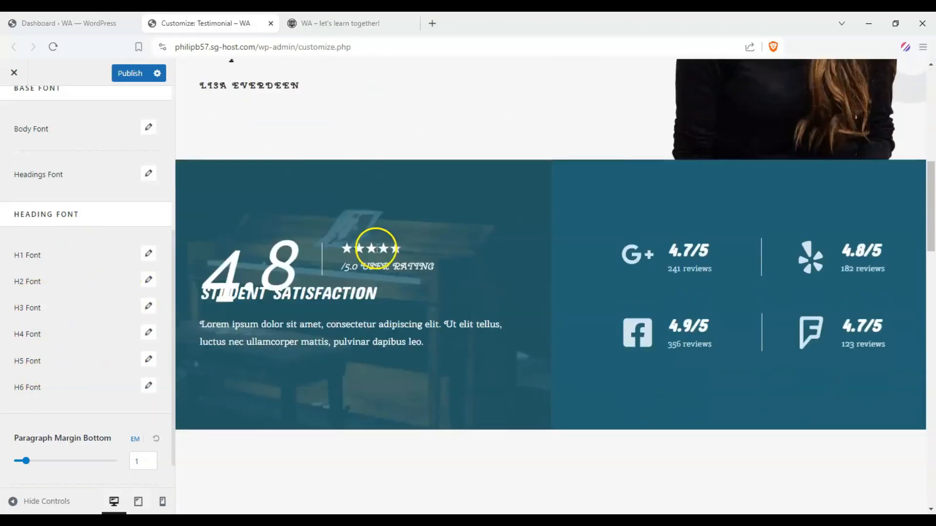
pyautogui.scroll(-5, 372, 245)
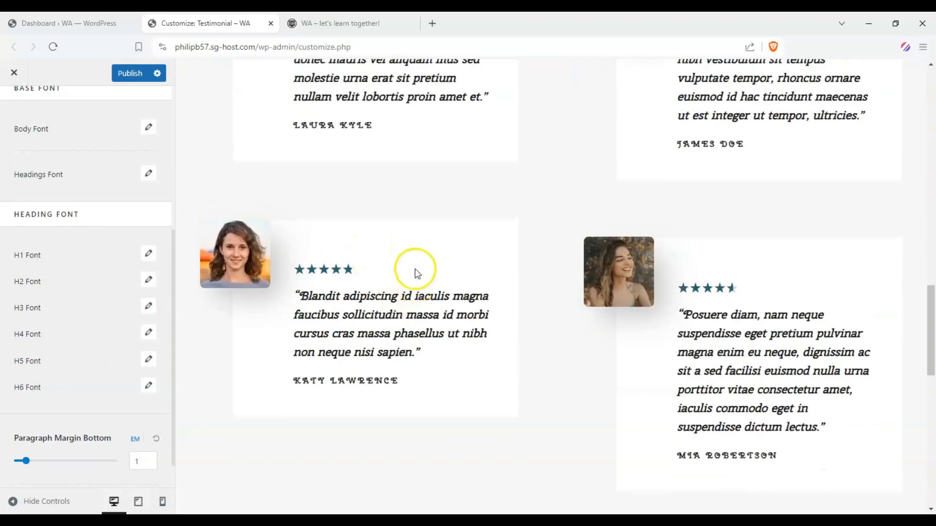
pyautogui.scroll(-10, 414, 268)
pyautogui.scroll(20, 417, 268)
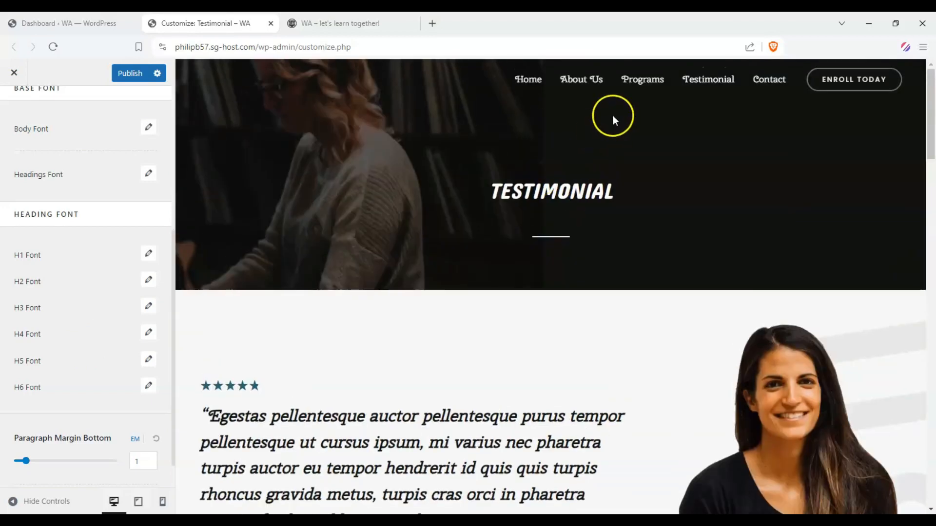
pyautogui.click(541, 80)
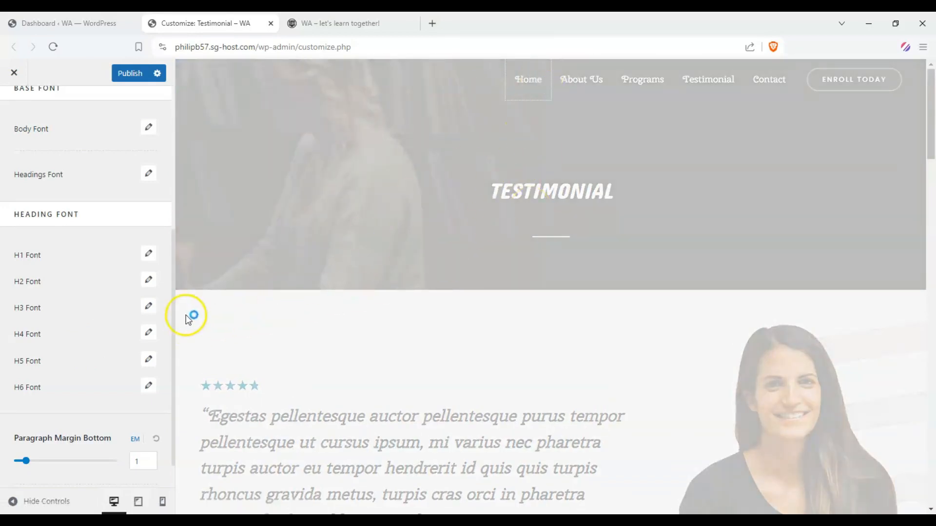
# Examine the individual H1 and H2 font settings alongside the home page's text.
pyautogui.moveTo(17, 254); pyautogui.dragTo(47, 281)
pyautogui.click(47, 269)
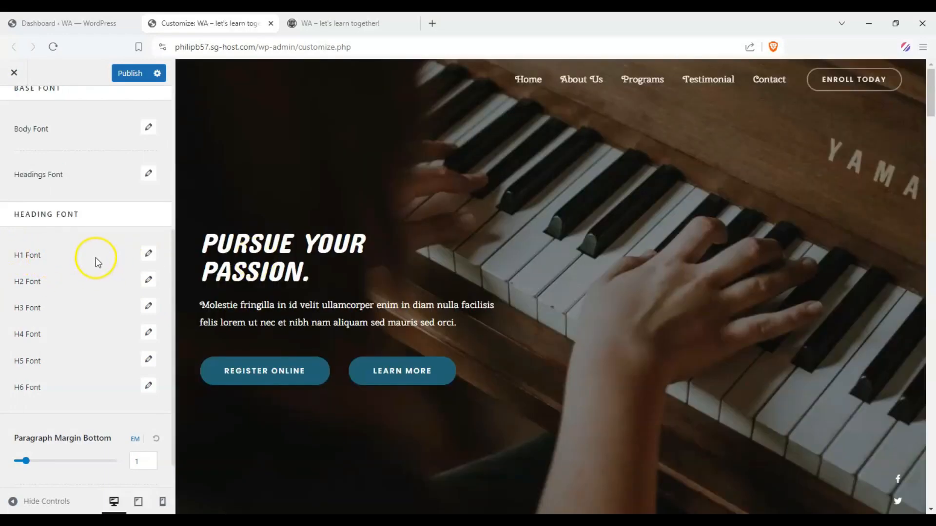
pyautogui.scroll(-12, 322, 234)
pyautogui.scroll(4, 459, 191)
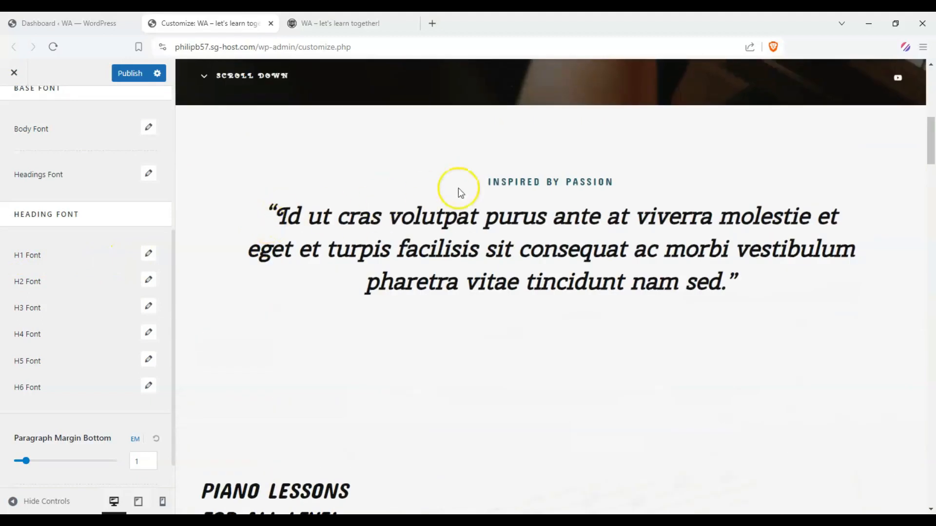
pyautogui.click(149, 254)
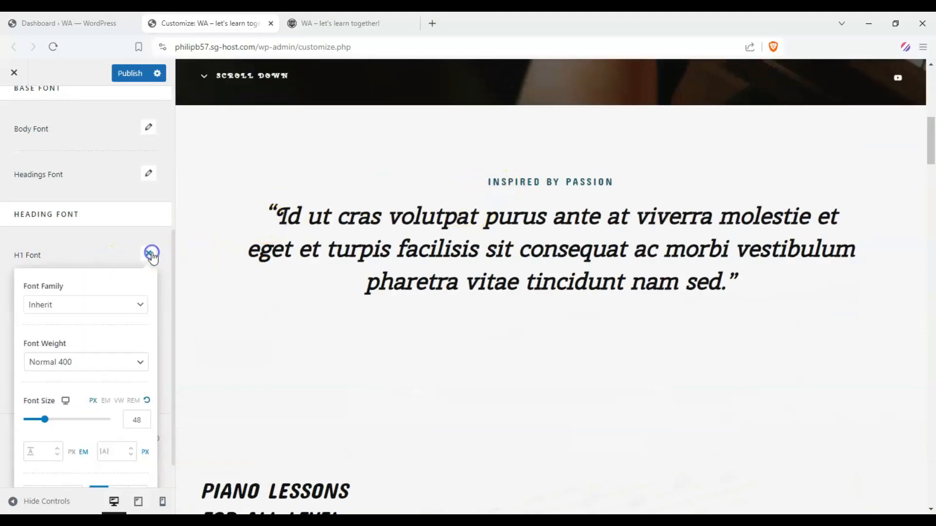
pyautogui.click(143, 303)
pyautogui.click(141, 302)
pyautogui.click(126, 236)
pyautogui.click(149, 283)
pyautogui.click(148, 280)
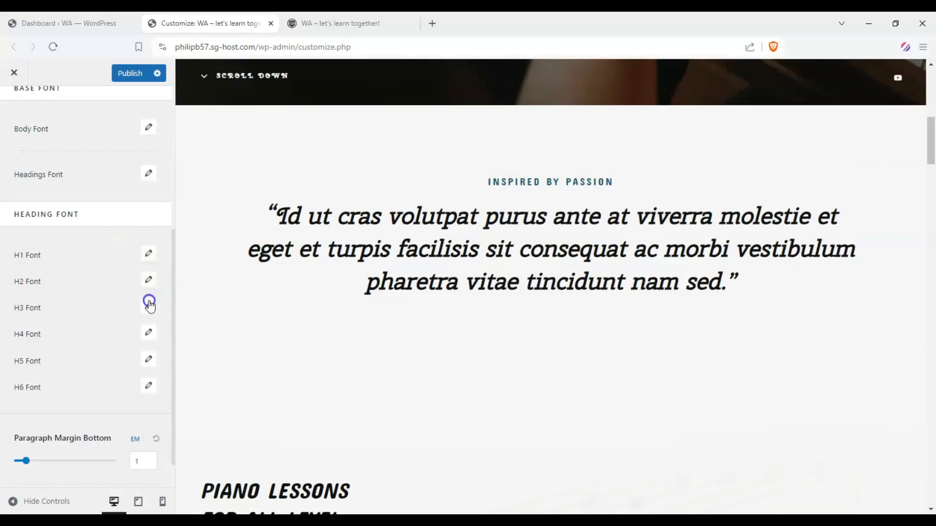
# Try Protest Guerrilla as the H3 font family and check it on the home page's Beginner card title.
pyautogui.click(149, 305)
pyautogui.click(121, 363)
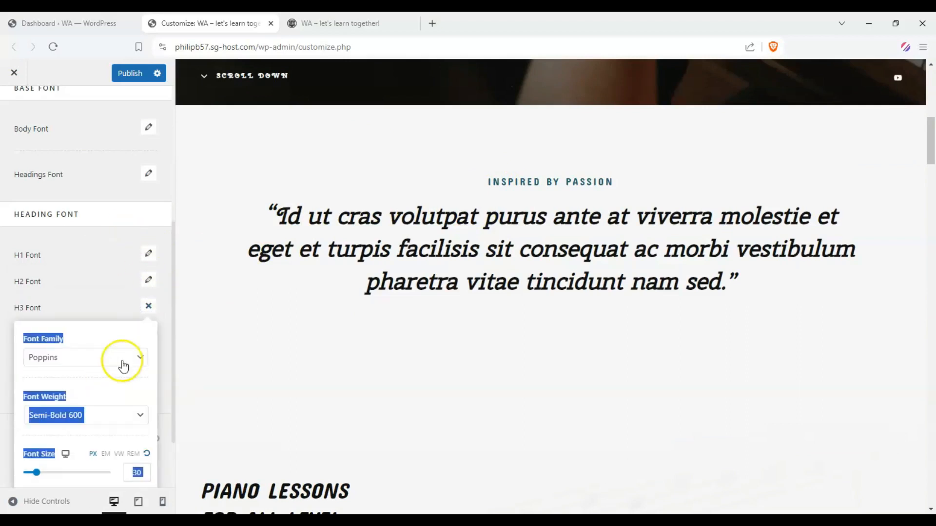
pyautogui.scroll(-2, 106, 433)
pyautogui.scroll(-3, 106, 433)
pyautogui.click(104, 445)
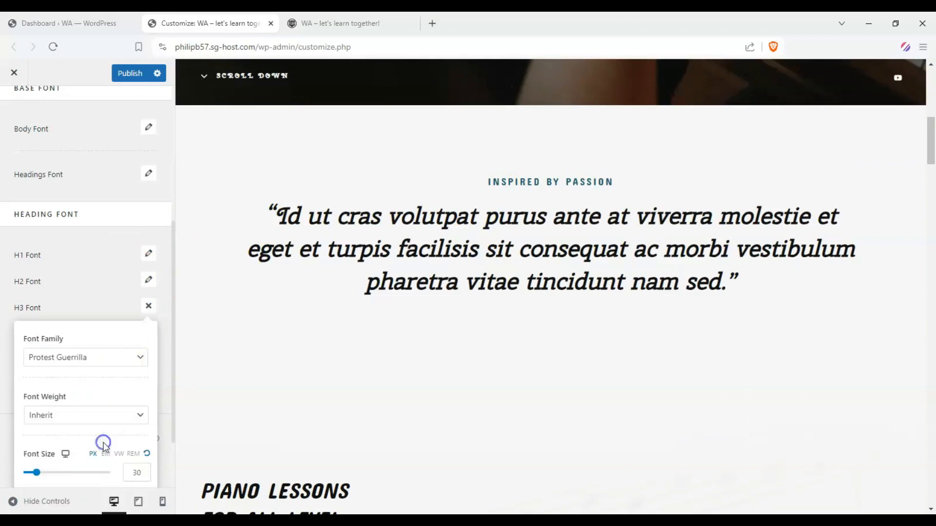
pyautogui.click(24, 289)
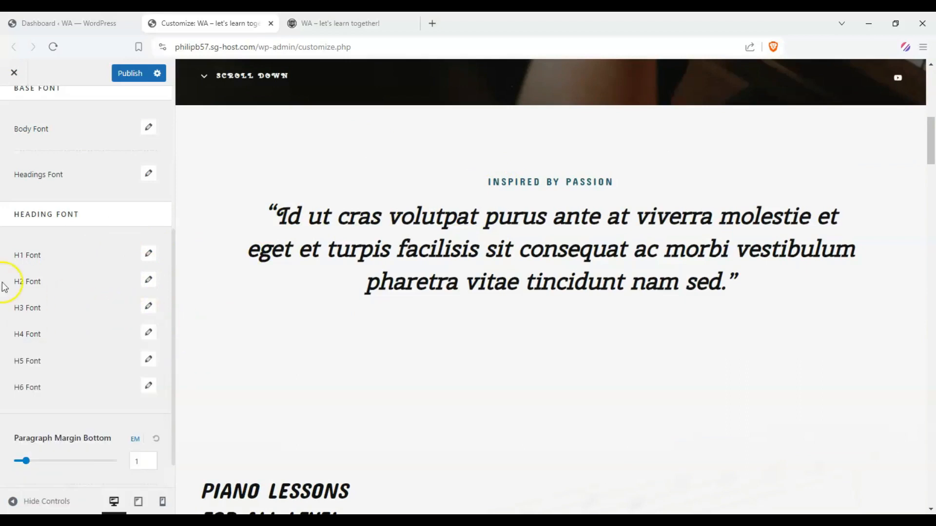
pyautogui.scroll(-7, 393, 254)
pyautogui.scroll(-1, 380, 256)
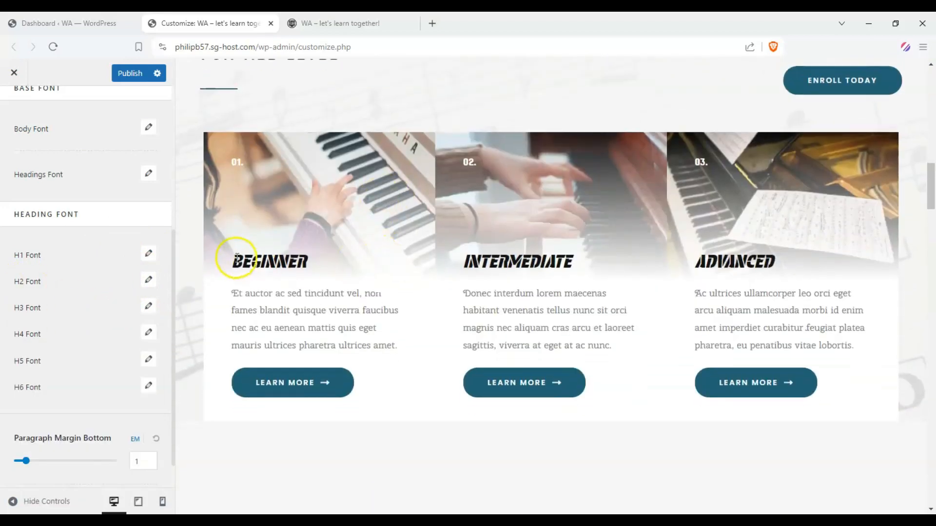
pyautogui.moveTo(235, 254); pyautogui.dragTo(317, 258)
# Set the H3 font family to Questrial and compare the lesson card titles with the other home page headings.
pyautogui.click(149, 306)
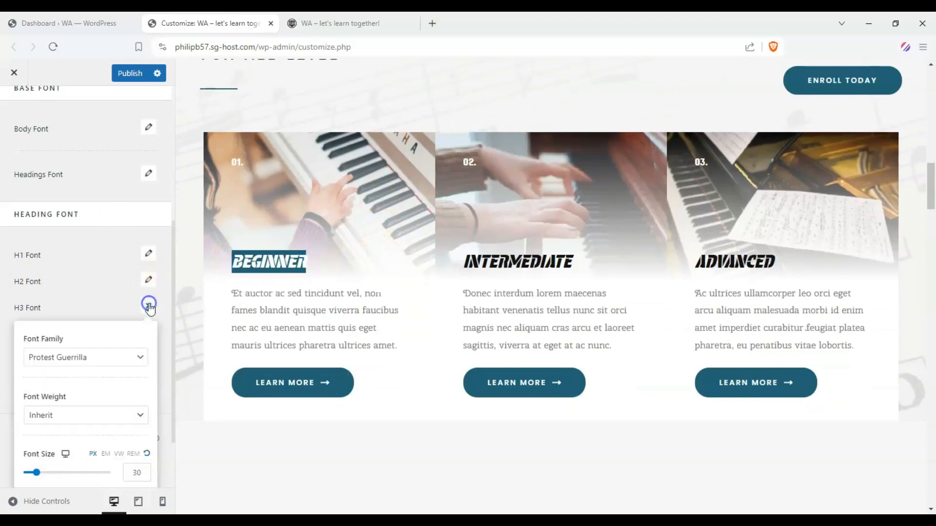
pyautogui.click(131, 357)
pyautogui.scroll(-5, 86, 420)
pyautogui.click(92, 431)
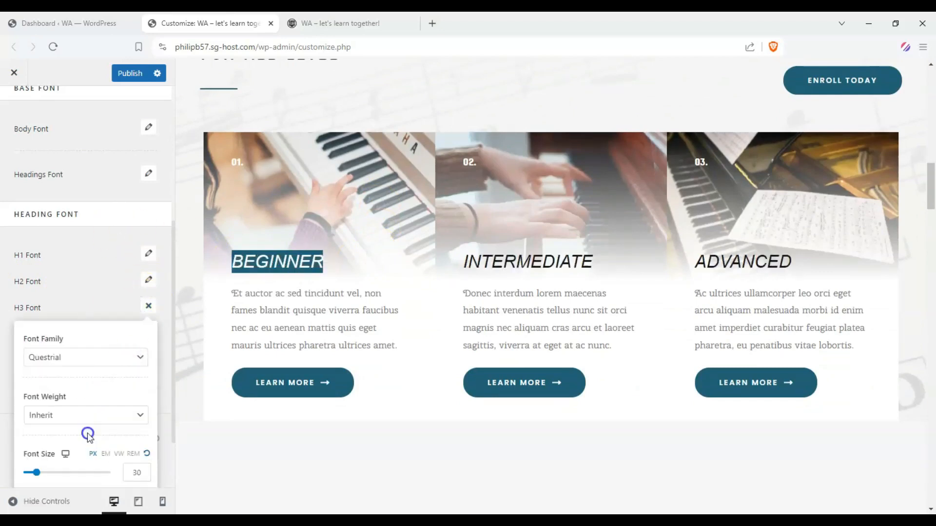
pyautogui.click(7, 325)
pyautogui.scroll(5, 224, 307)
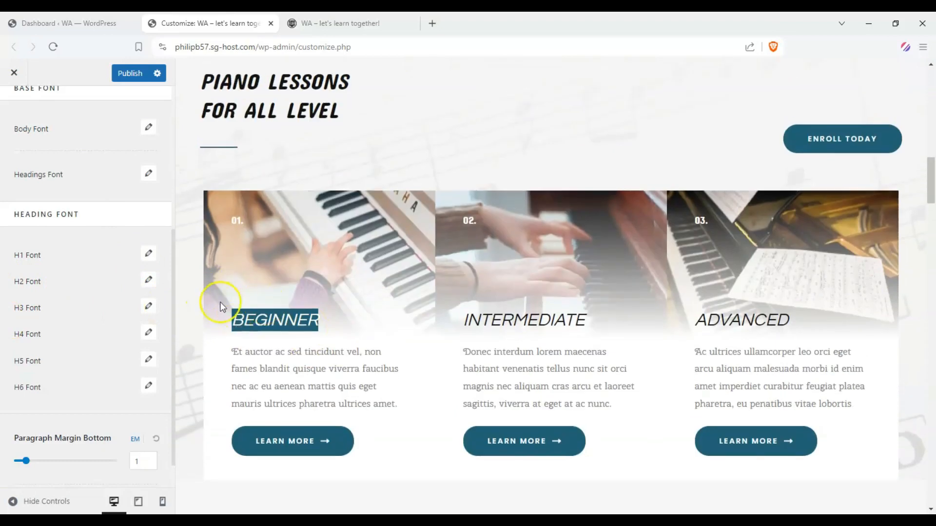
pyautogui.scroll(10, 490, 202)
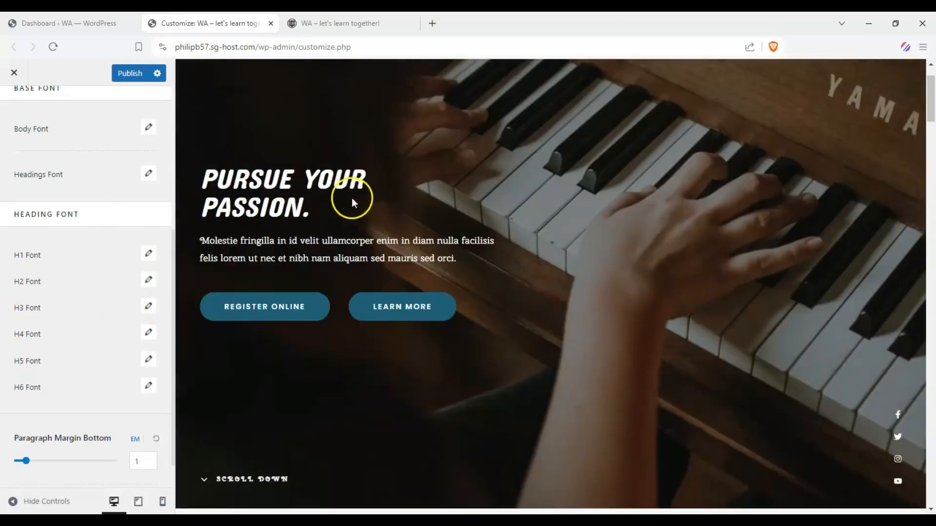
pyautogui.scroll(-10, 466, 216)
pyautogui.scroll(-6, 466, 213)
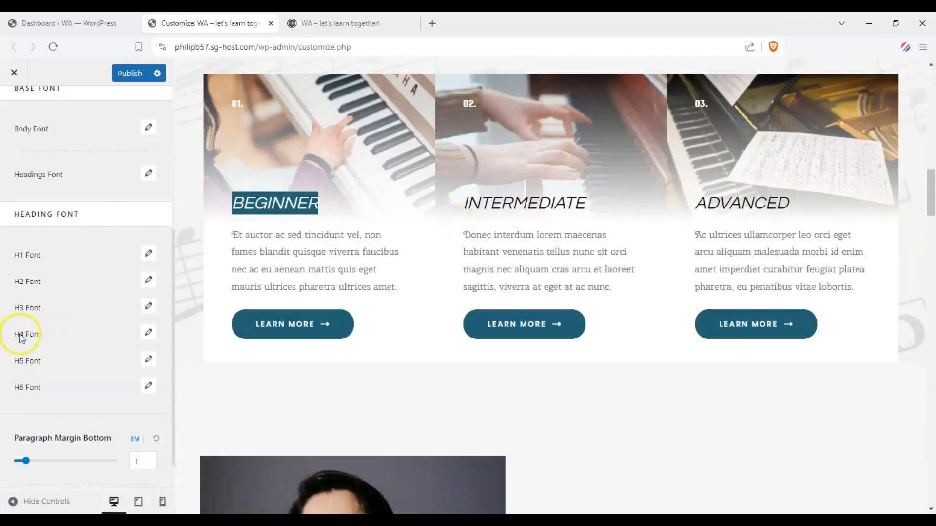
# Examine the paragraph bottom margin control and open its value for editing.
pyautogui.scroll(-1, 16, 335)
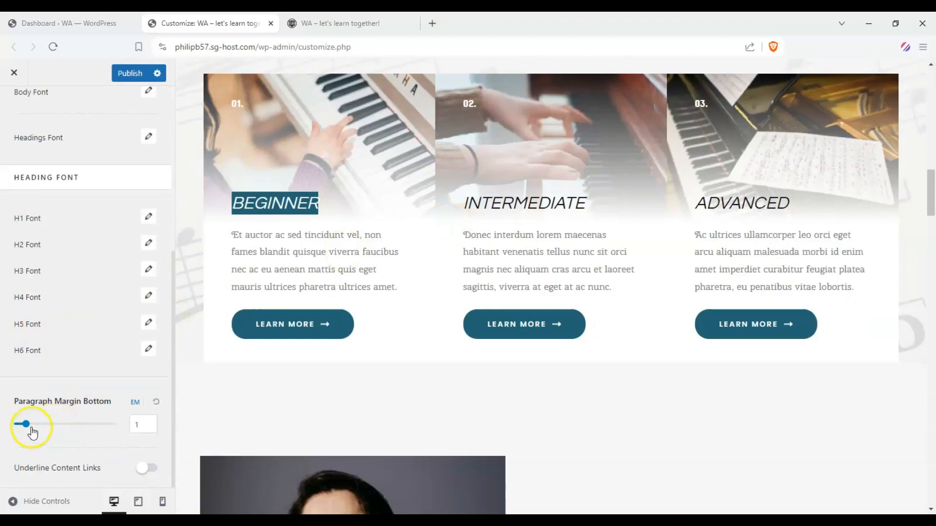
pyautogui.moveTo(28, 429); pyautogui.dragTo(26, 428)
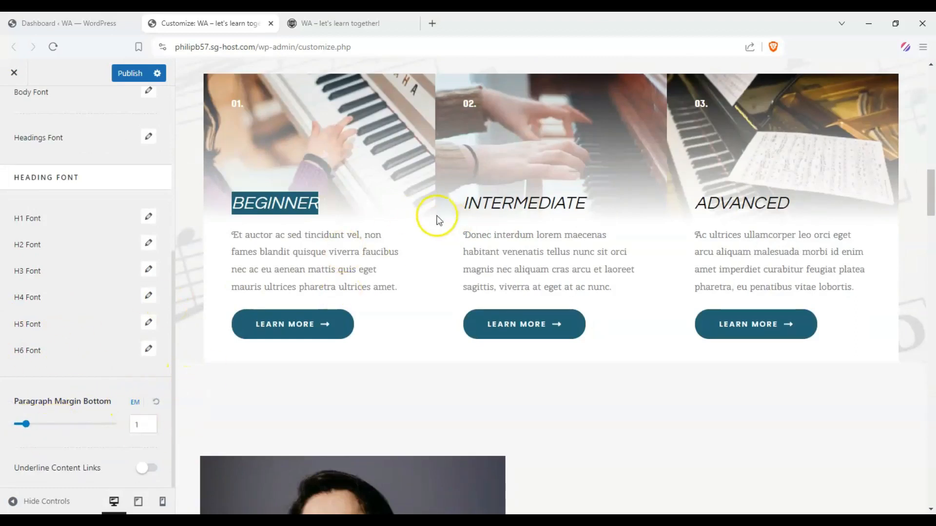
pyautogui.click(146, 431)
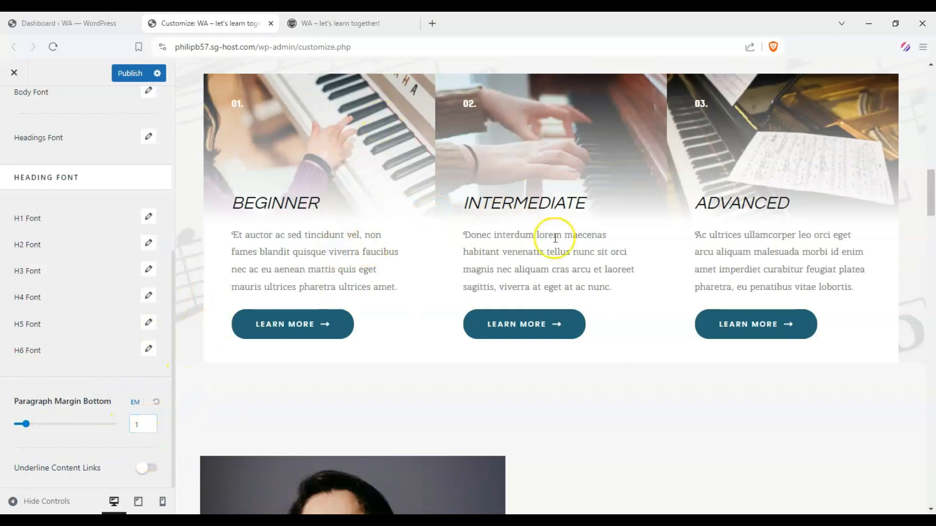
# Try underlining the content links, check the effect on the home page, and turn the underlining off again.
pyautogui.scroll(3, 314, 323)
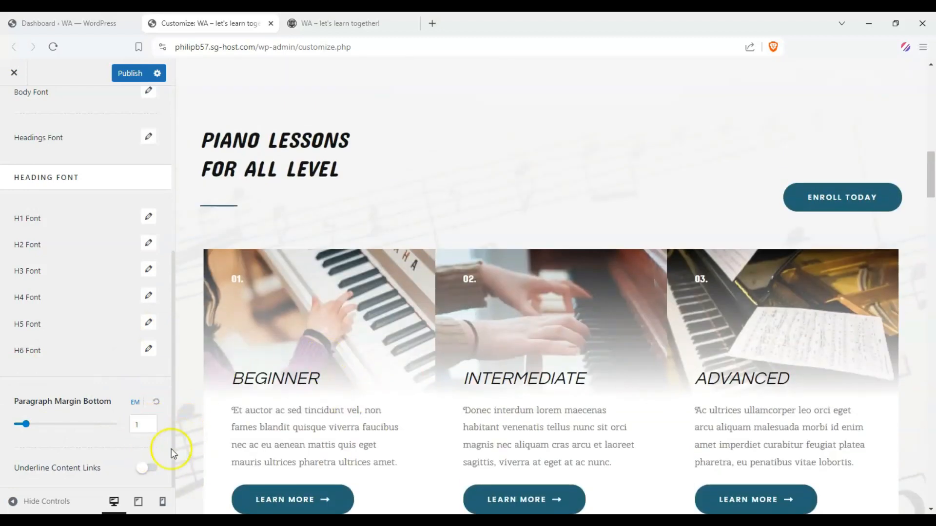
pyautogui.click(151, 468)
pyautogui.scroll(-5, 300, 341)
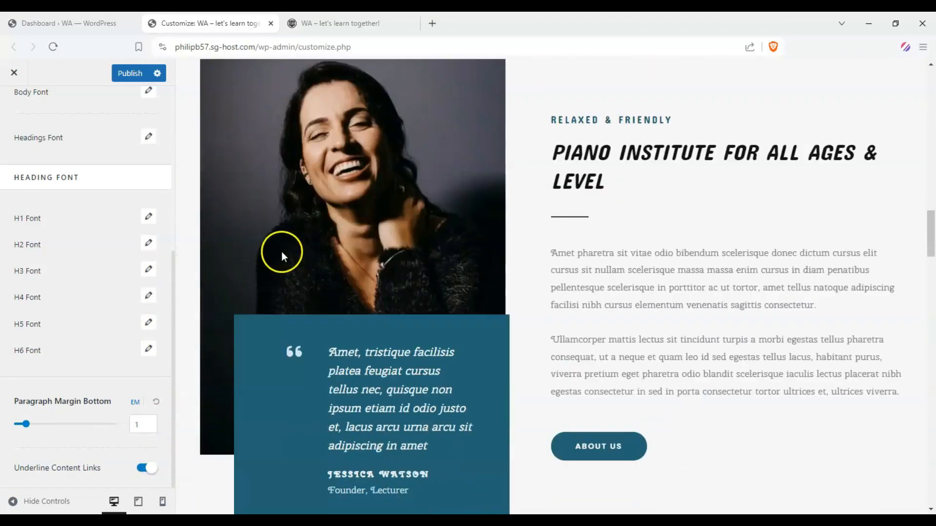
pyautogui.scroll(-10, 799, 174)
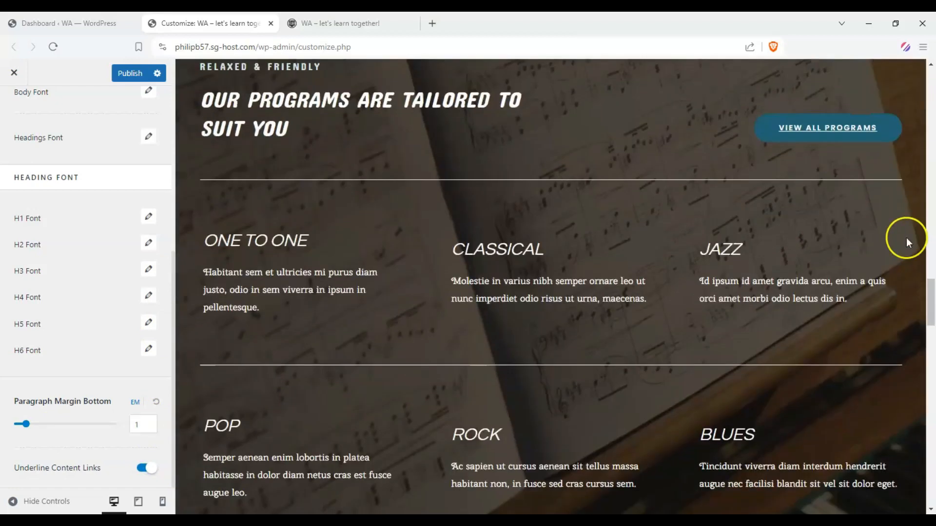
pyautogui.scroll(-2, 906, 238)
pyautogui.scroll(3, 844, 163)
pyautogui.click(141, 468)
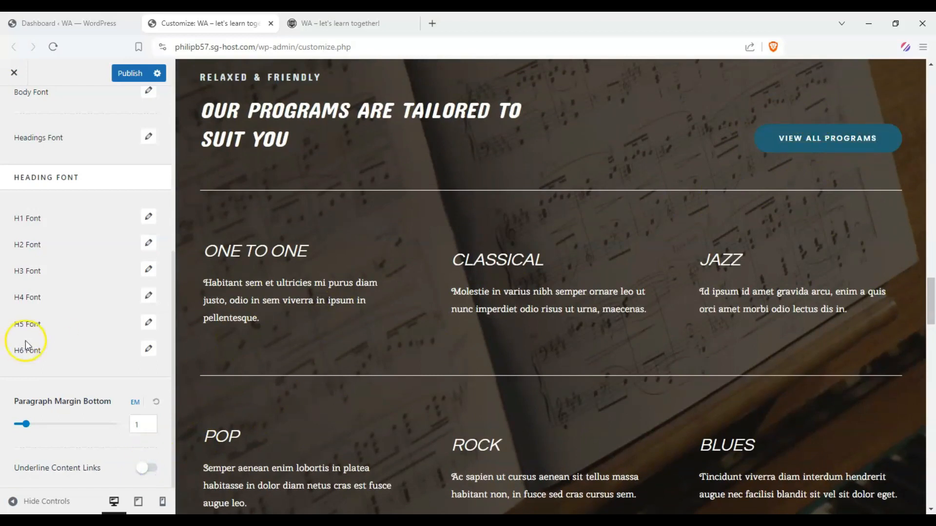
# Leave the typography settings and open the global color settings with the home page's hero section in view.
pyautogui.scroll(15, 446, 345)
pyautogui.scroll(5, 253, 258)
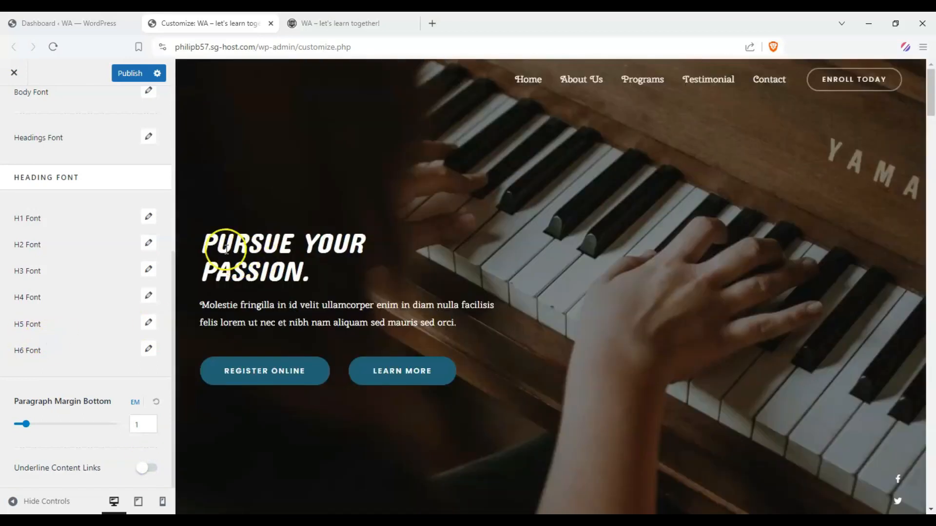
pyautogui.scroll(6, 29, 112)
pyautogui.click(19, 111)
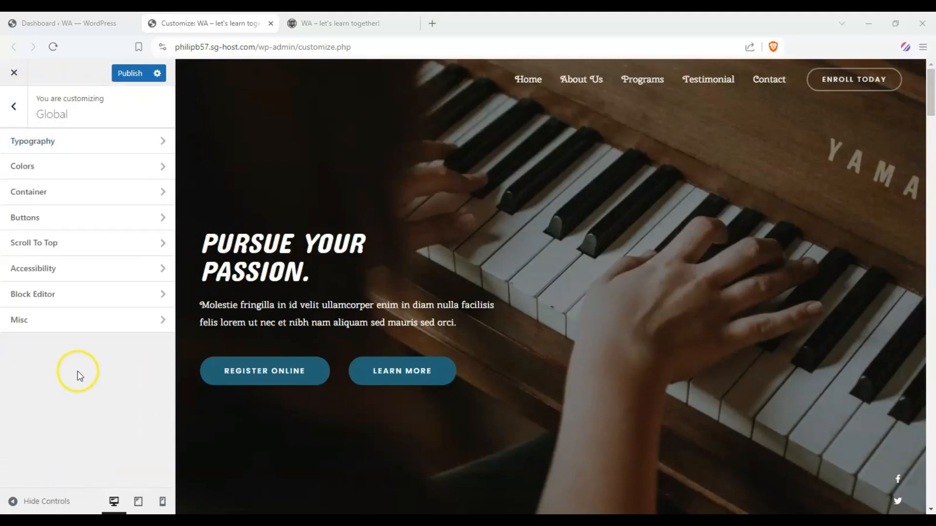
pyautogui.click(159, 172)
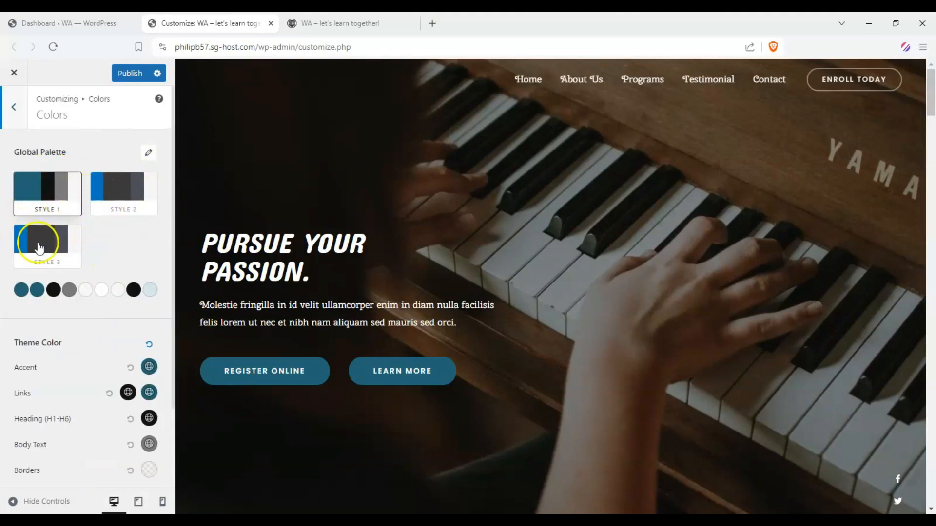
# Preview the Style 1, Style 2 and Style 3 global palettes on the home page's hero buttons.
pyautogui.click(129, 191)
pyautogui.click(51, 193)
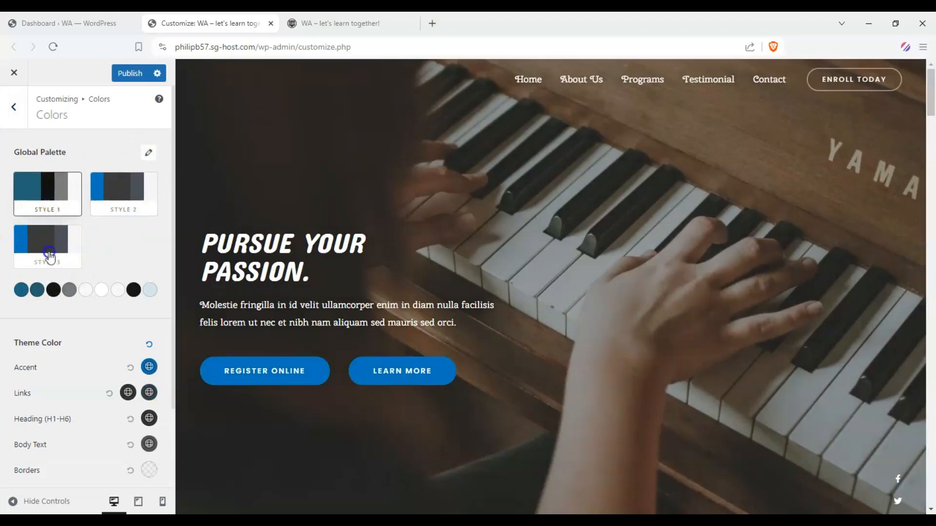
pyautogui.click(51, 252)
pyautogui.click(50, 199)
pyautogui.click(117, 192)
pyautogui.click(39, 189)
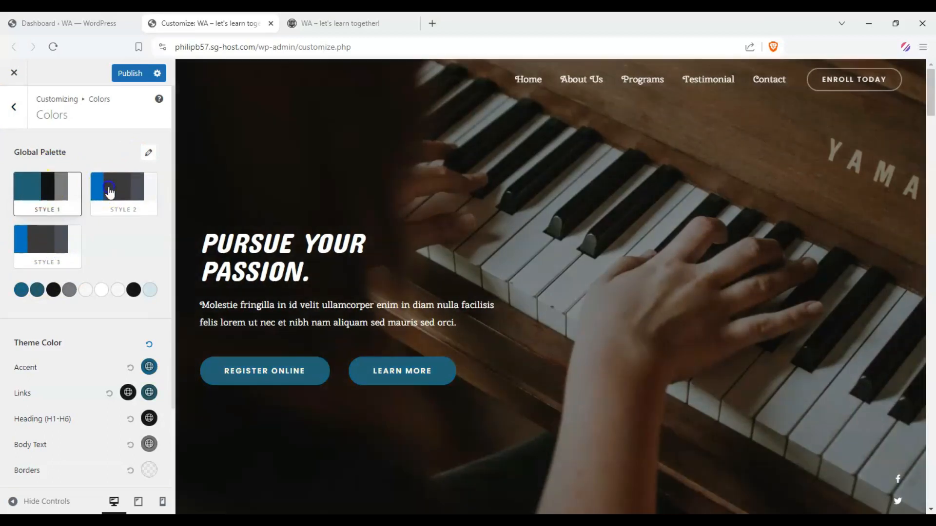
# Apply the orange color preset to the Style 2 global palette.
pyautogui.click(150, 155)
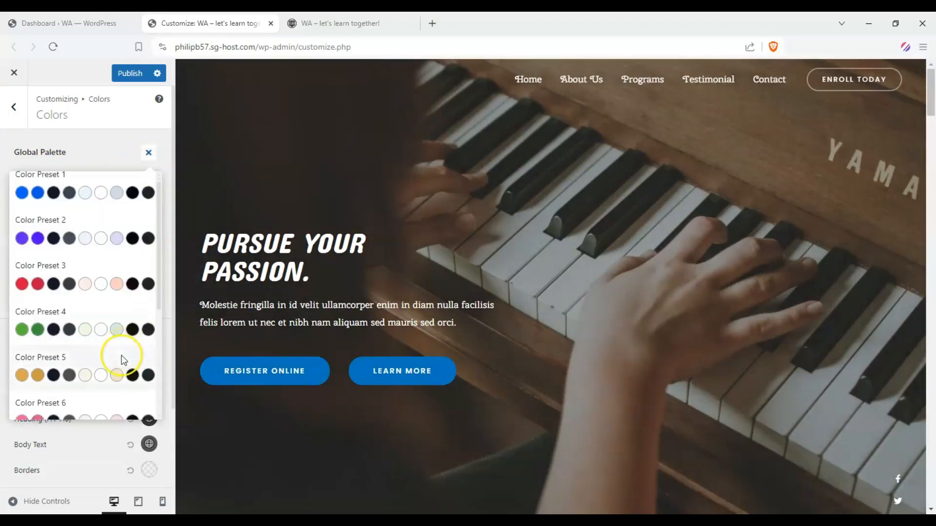
pyautogui.scroll(-5, 121, 356)
pyautogui.click(94, 355)
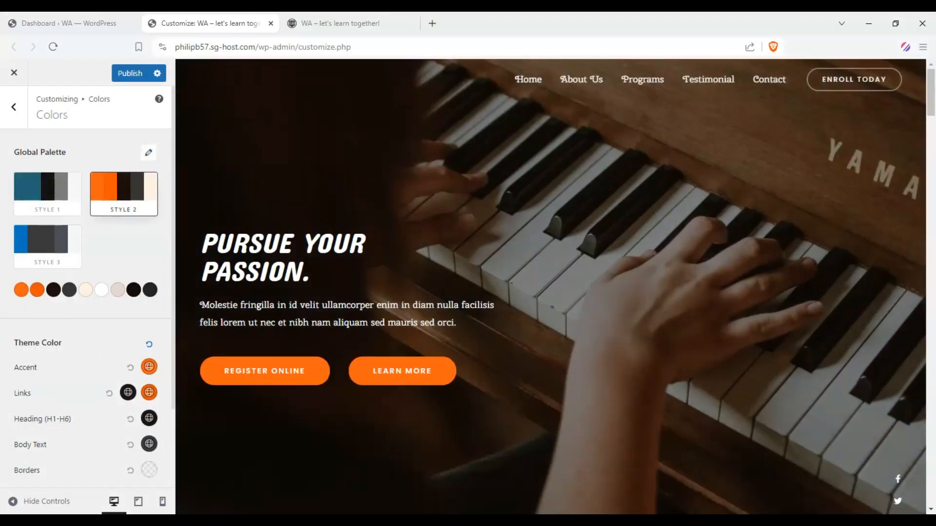
# Switch repeatedly between Style 1, the orange Style 2 and Style 3 to compare how each palette recolors the page.
pyautogui.click(43, 194)
pyautogui.click(48, 243)
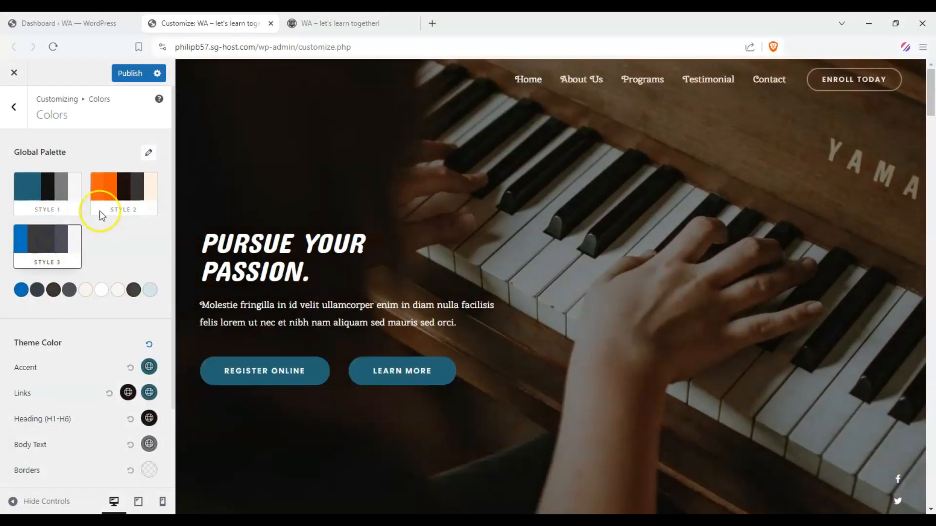
pyautogui.click(116, 201)
pyautogui.click(62, 194)
pyautogui.click(68, 246)
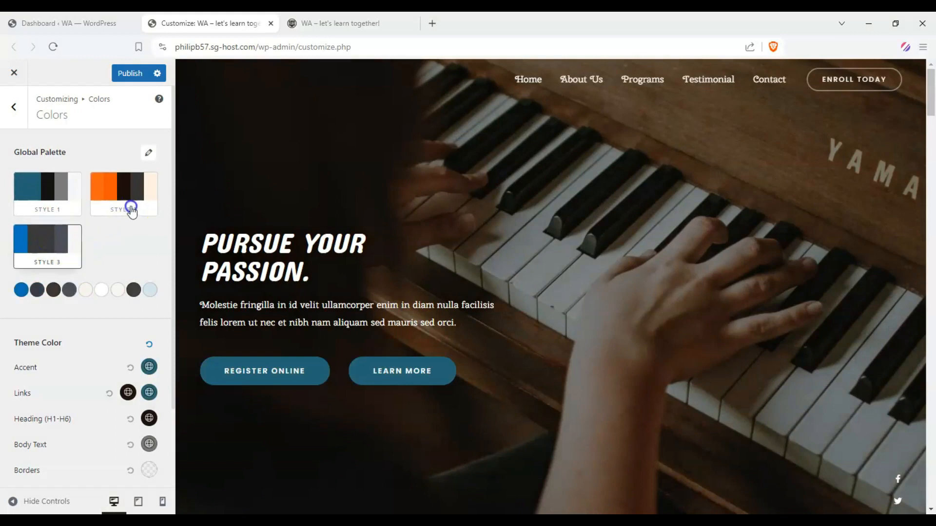
pyautogui.click(127, 207)
pyautogui.click(61, 199)
pyautogui.click(125, 193)
pyautogui.click(69, 242)
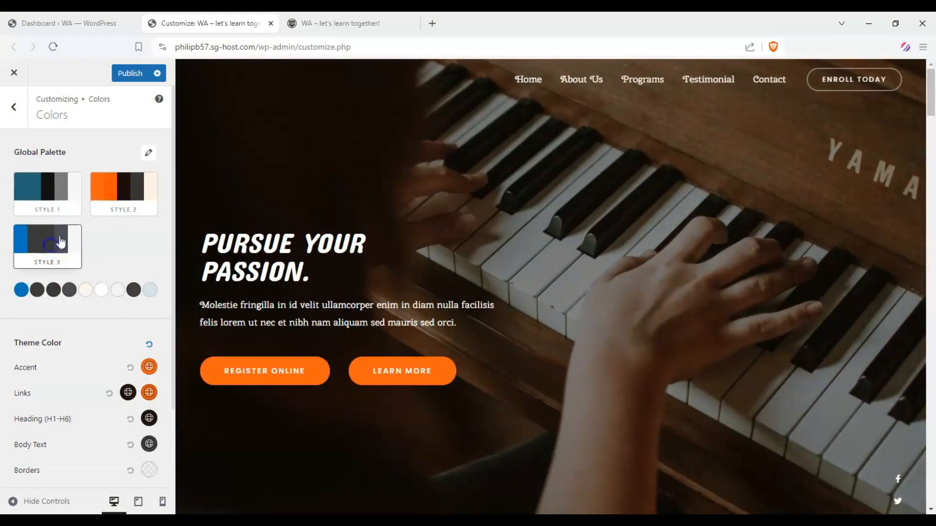
pyautogui.click(80, 201)
pyautogui.click(130, 192)
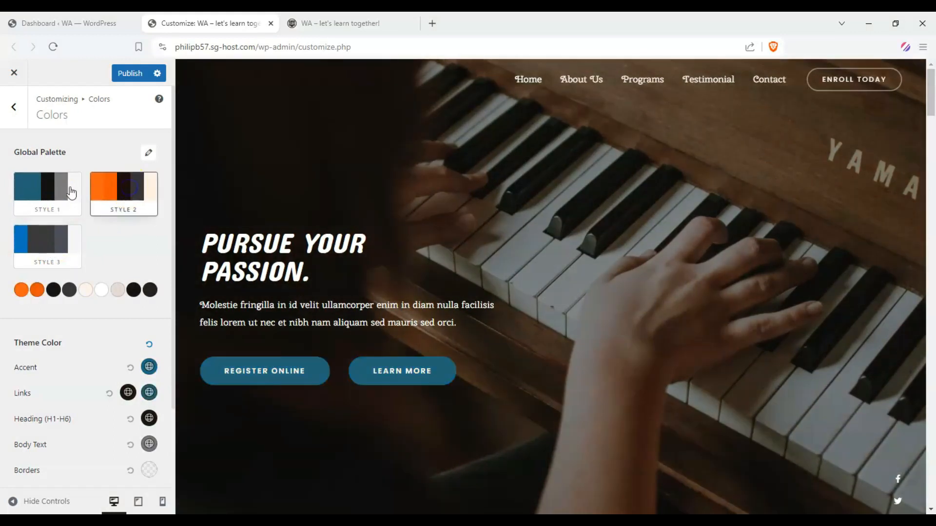
pyautogui.click(71, 191)
# Select the Style 2 palette and change its Color 1 to bright magenta.
pyautogui.scroll(-1, 85, 283)
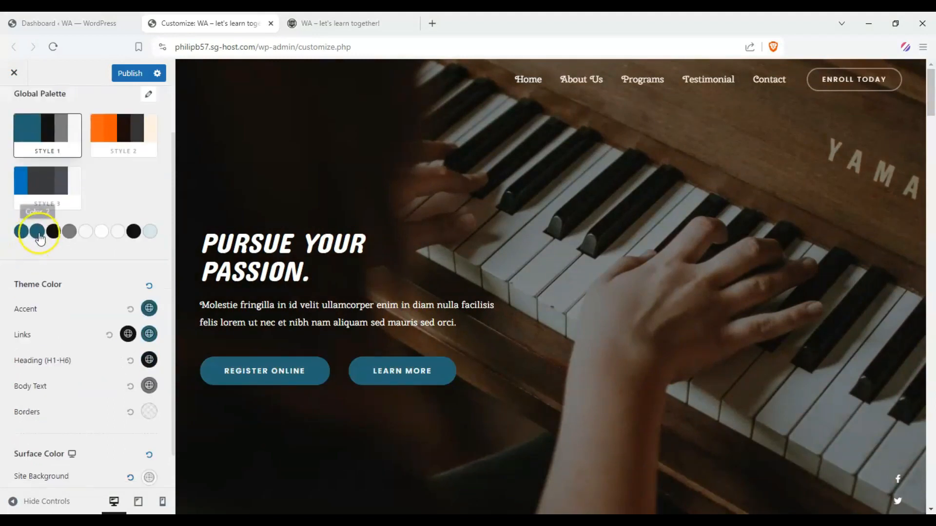
pyautogui.scroll(1, 38, 228)
pyautogui.click(124, 194)
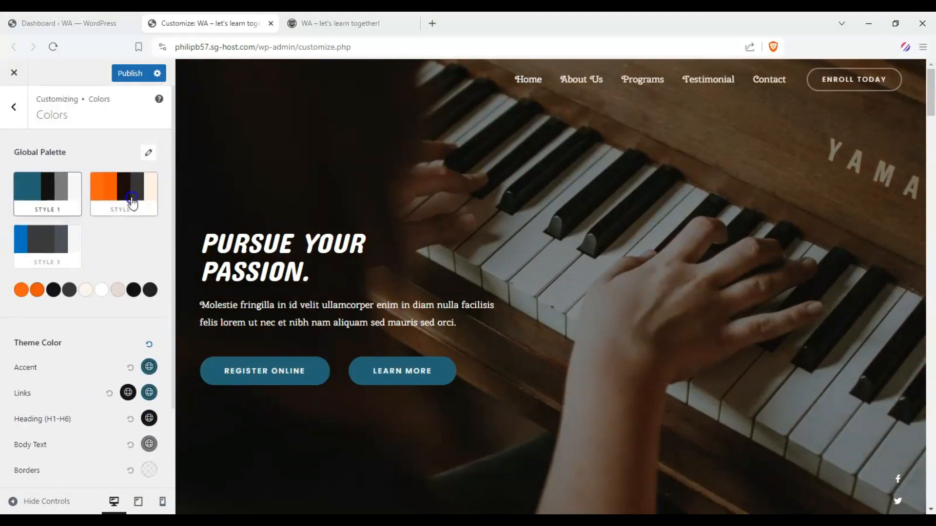
pyautogui.click(21, 290)
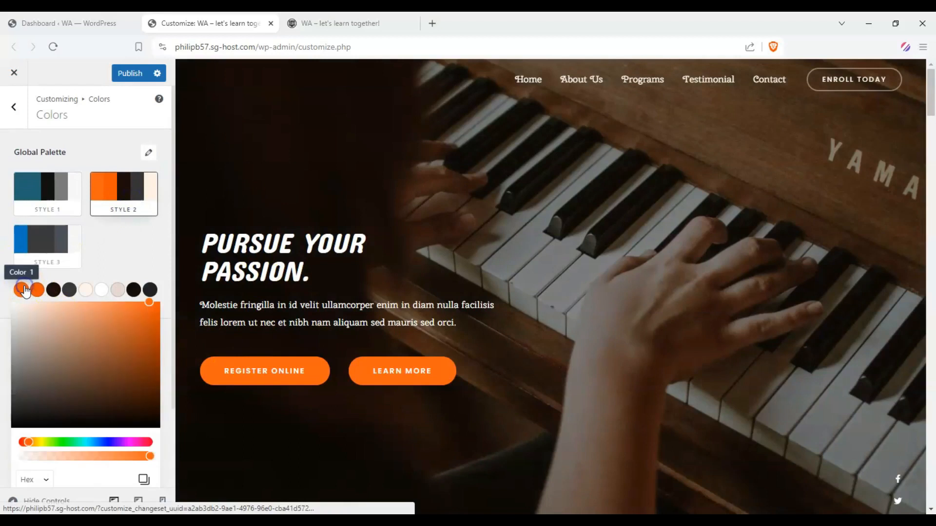
pyautogui.click(130, 442)
pyautogui.moveTo(118, 373); pyautogui.dragTo(152, 313)
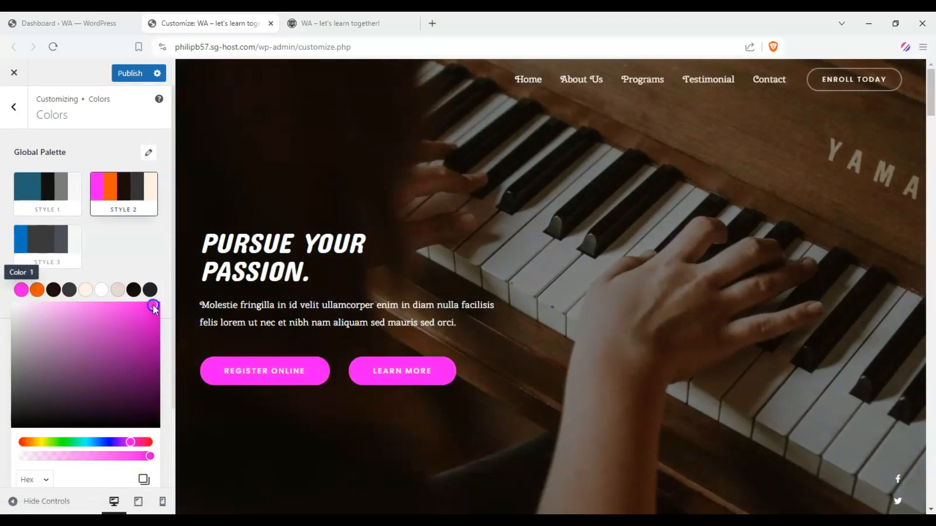
pyautogui.click(119, 257)
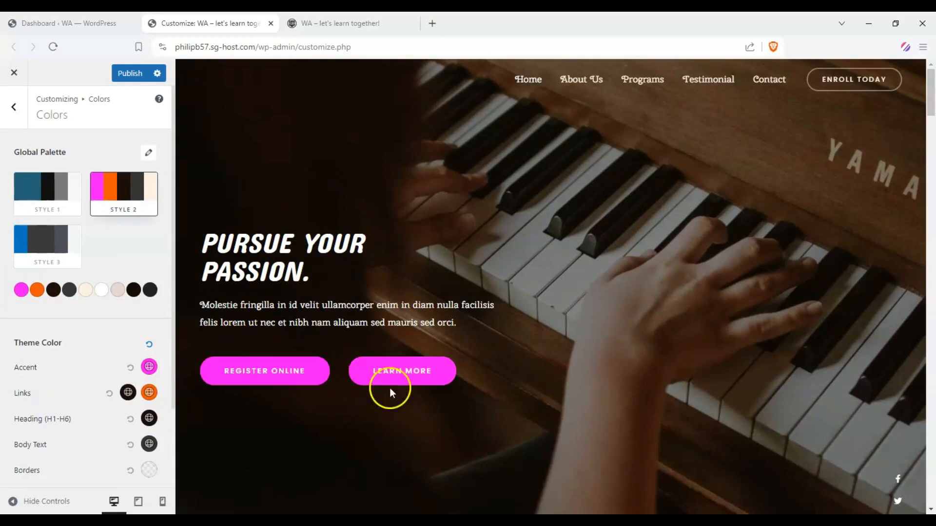
# Examine how the magenta palette color affects the buttons, labels and divider lines across the home page.
pyautogui.scroll(-6, 382, 251)
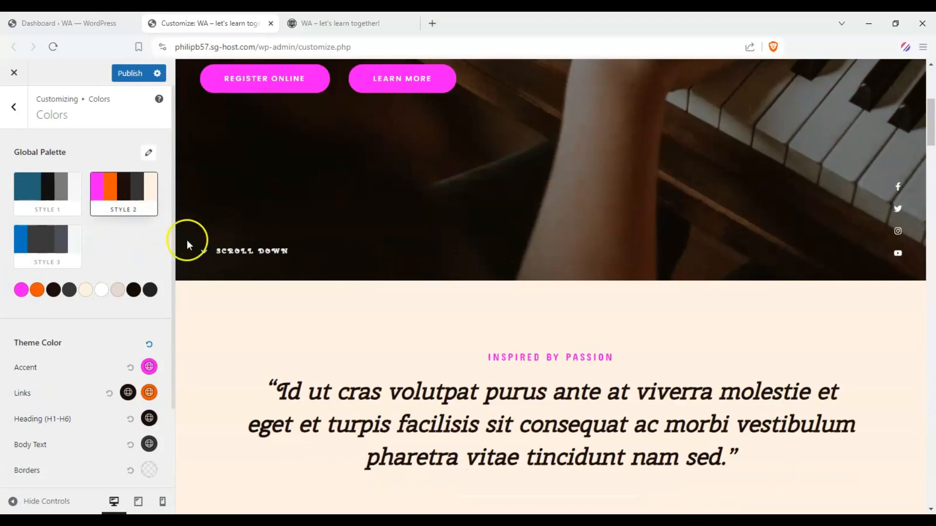
pyautogui.scroll(-4, 376, 277)
pyautogui.scroll(-7, 513, 198)
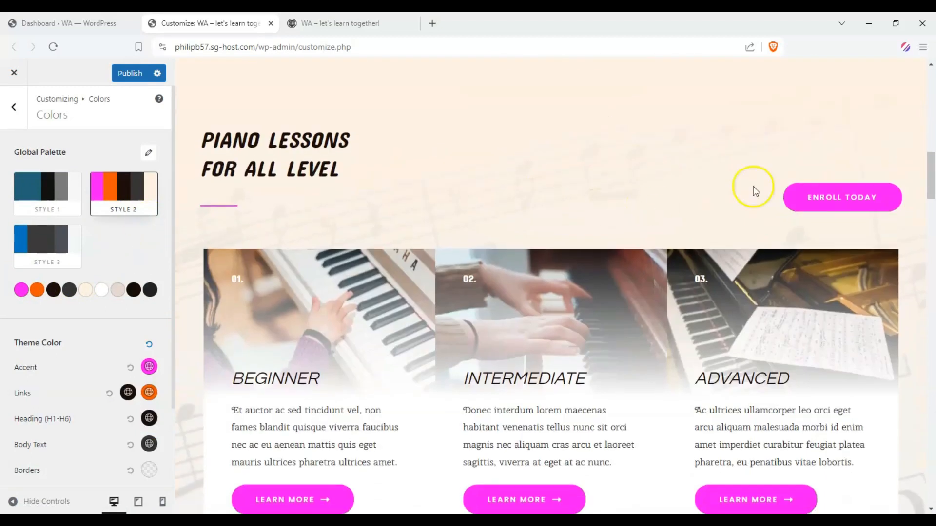
pyautogui.scroll(-4, 400, 335)
pyautogui.scroll(-2, 390, 346)
pyautogui.scroll(20, 378, 359)
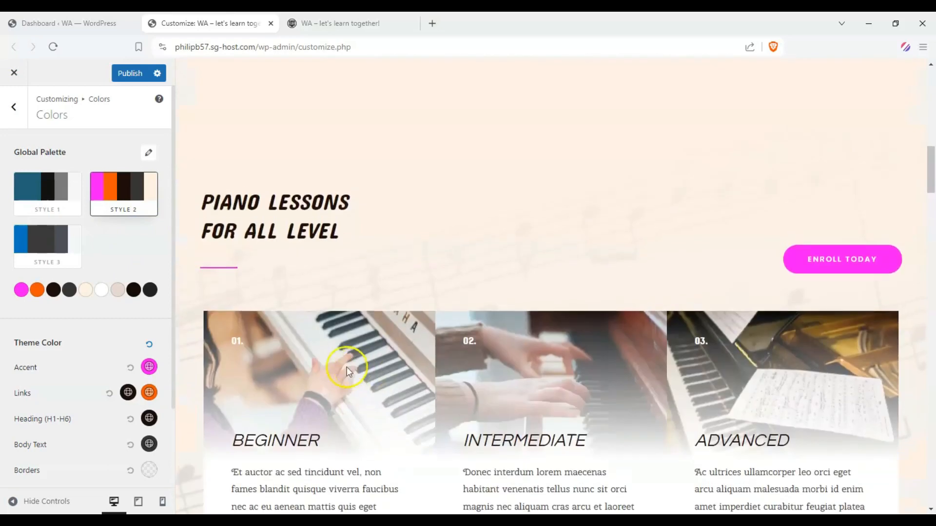
pyautogui.scroll(3, 271, 267)
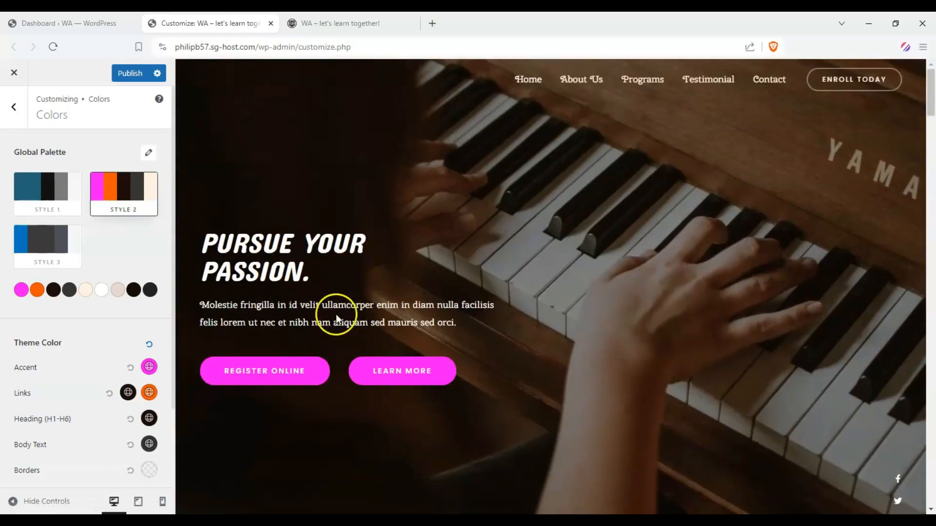
# Set the site background surface color to light blue.
pyautogui.scroll(-2, 9, 269)
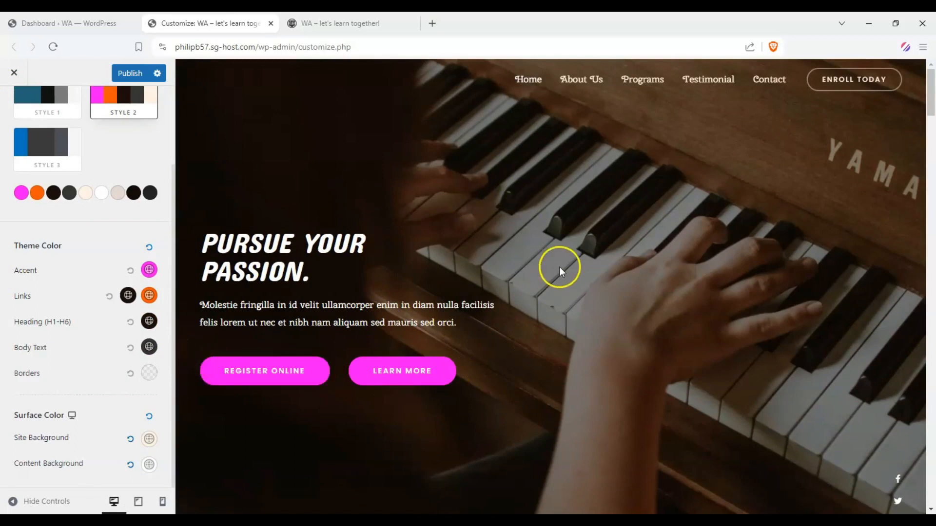
pyautogui.scroll(-8, 365, 338)
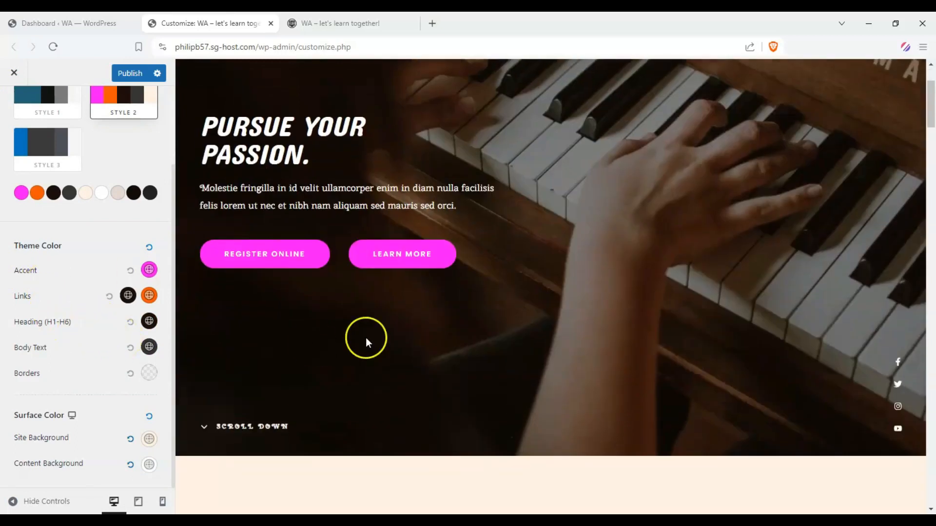
pyautogui.click(149, 445)
pyautogui.scroll(-4, 85, 371)
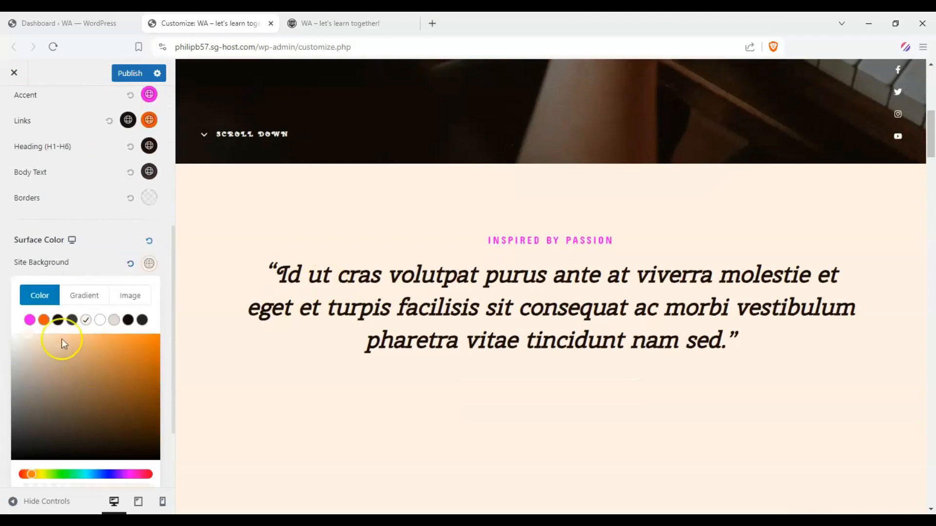
pyautogui.scroll(-1, 30, 254)
pyautogui.moveTo(31, 417); pyautogui.dragTo(95, 421)
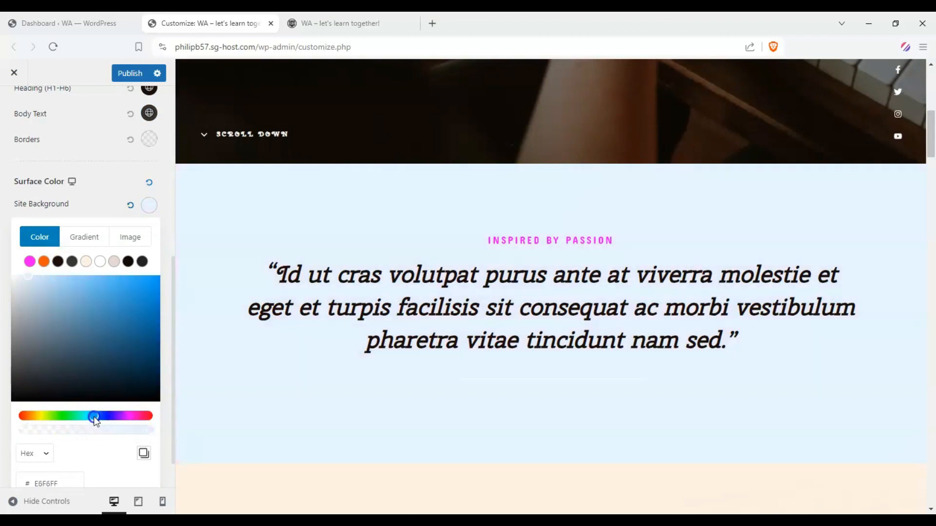
pyautogui.moveTo(107, 341); pyautogui.dragTo(56, 287)
pyautogui.click(9, 270)
# Examine which home page sections take on the light blue site background.
pyautogui.scroll(-7, 361, 260)
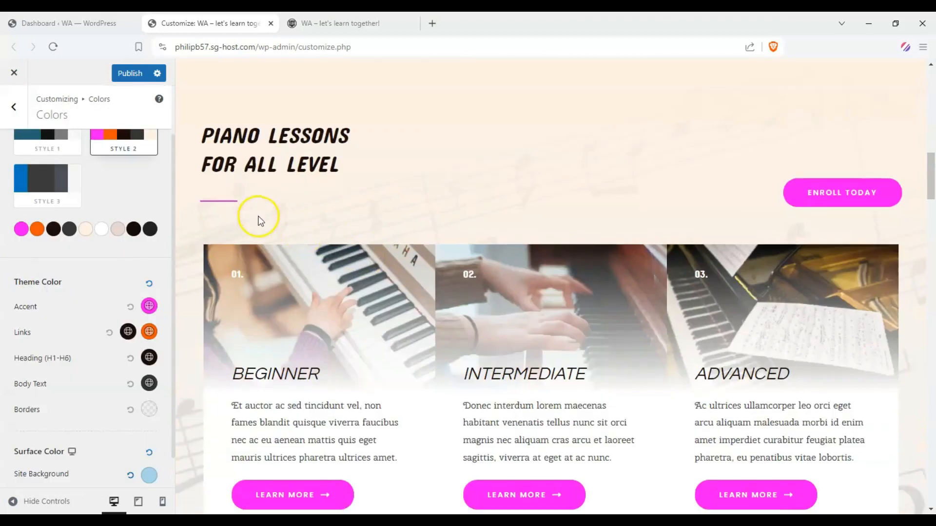
pyautogui.scroll(4, 413, 210)
pyautogui.scroll(6, 288, 211)
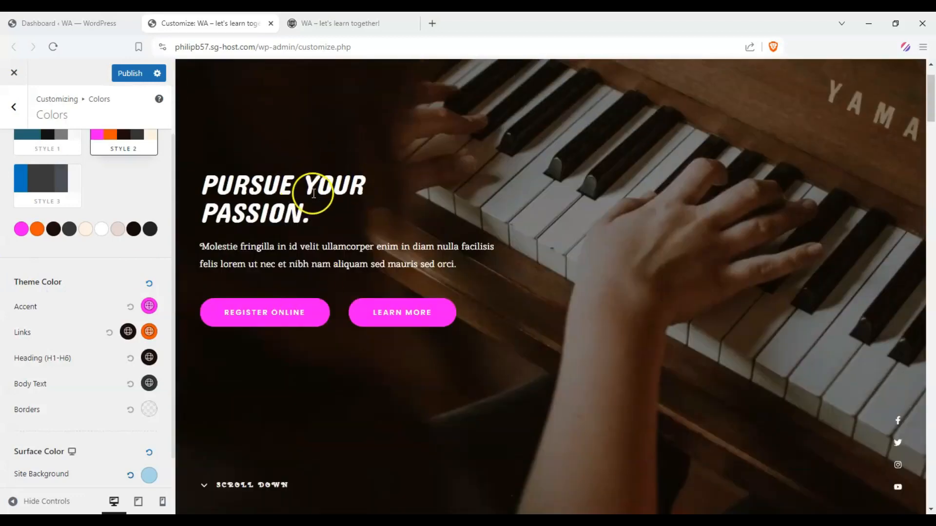
pyautogui.scroll(-8, 323, 184)
pyautogui.scroll(-15, 501, 157)
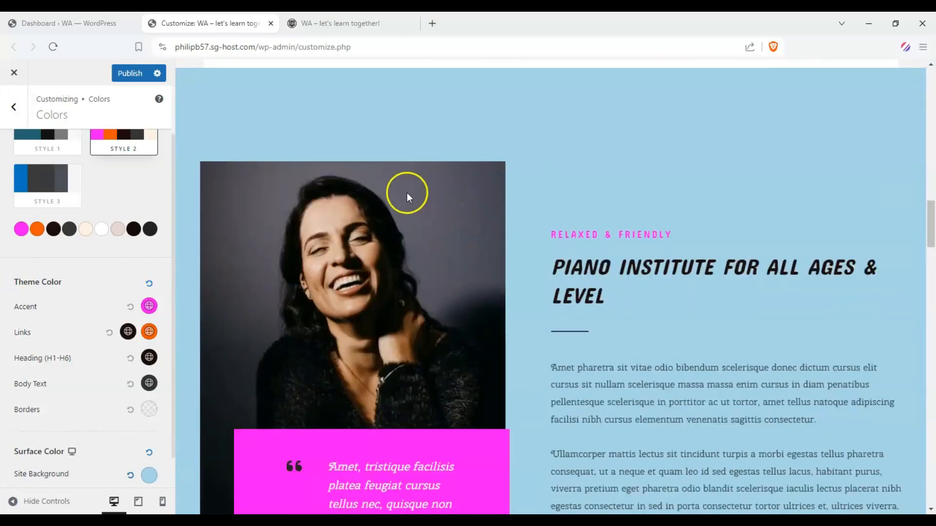
pyautogui.scroll(-10, 515, 217)
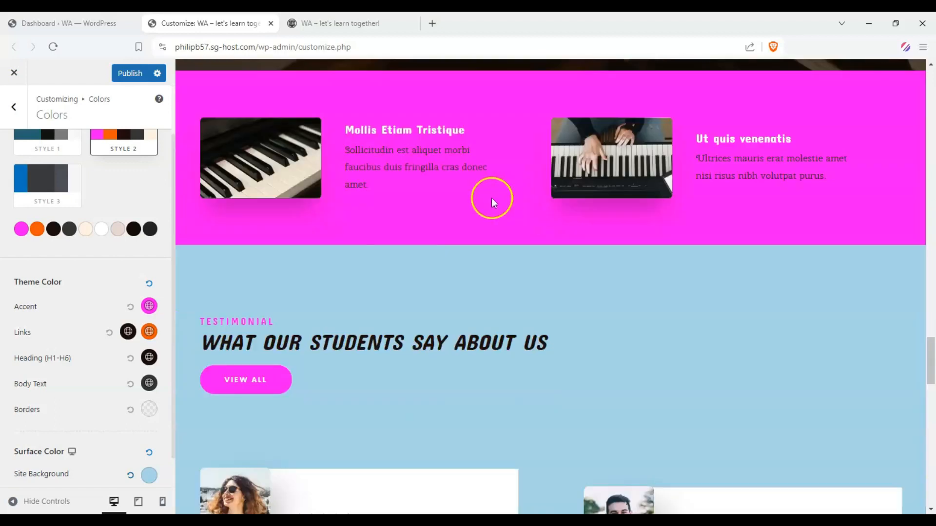
pyautogui.scroll(5, 422, 234)
pyautogui.scroll(7, 372, 167)
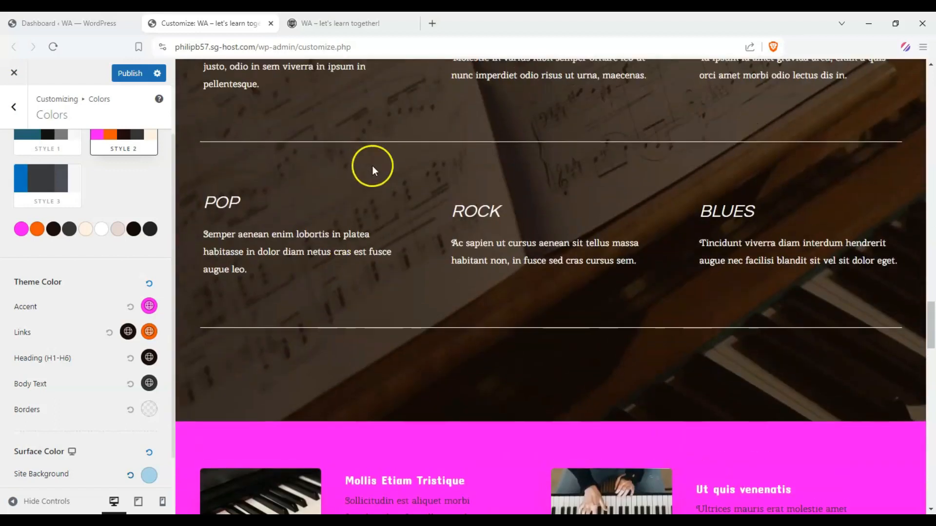
pyautogui.moveTo(930, 356); pyautogui.dragTo(932, 100)
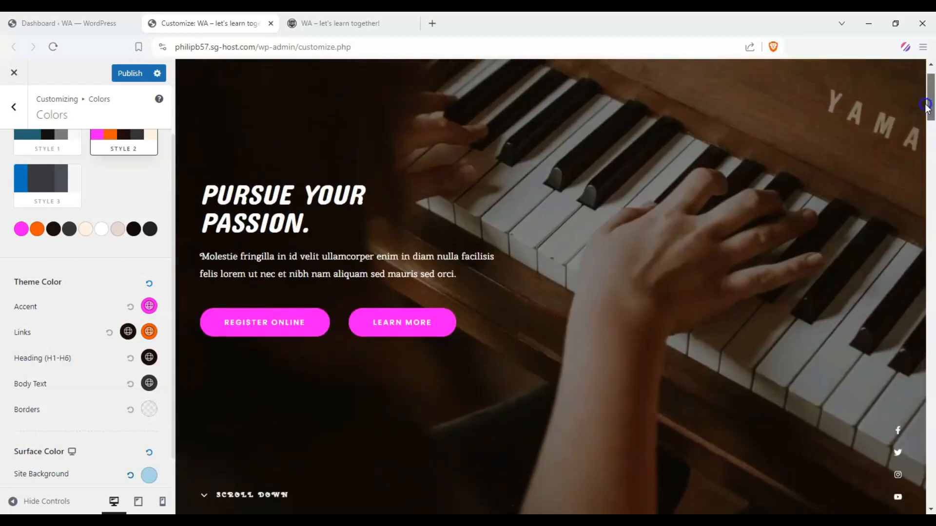
pyautogui.scroll(1, 143, 224)
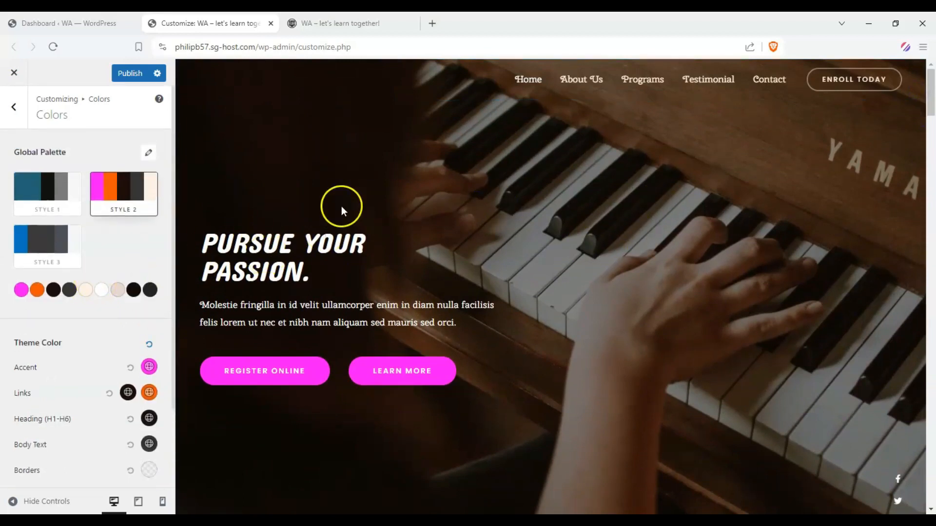
# Return the site preview to the home page and open the global button settings.
pyautogui.scroll(-10, 223, 209)
pyautogui.scroll(-2, 437, 236)
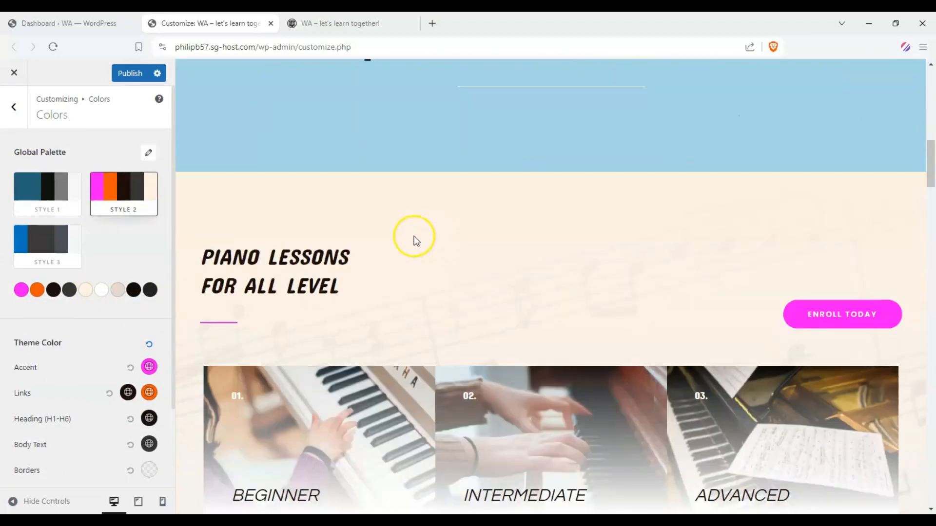
pyautogui.scroll(4, 414, 240)
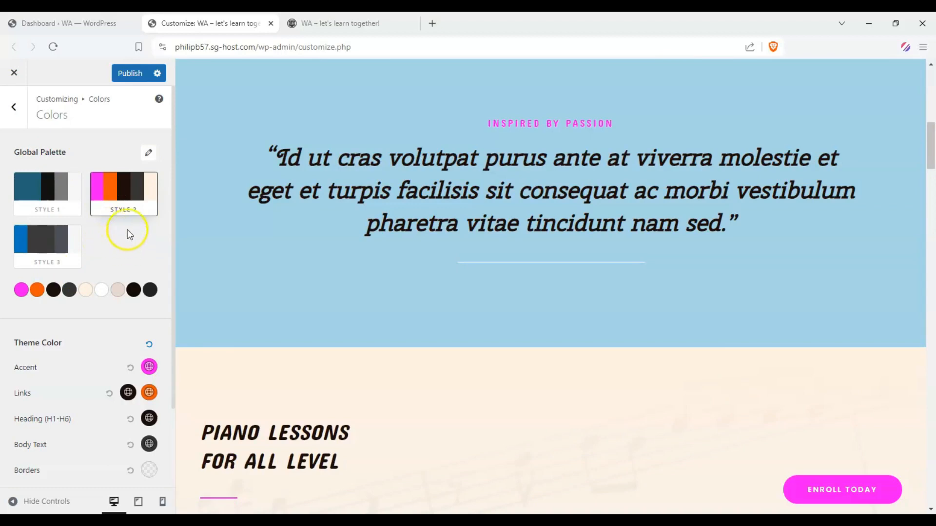
pyautogui.click(14, 106)
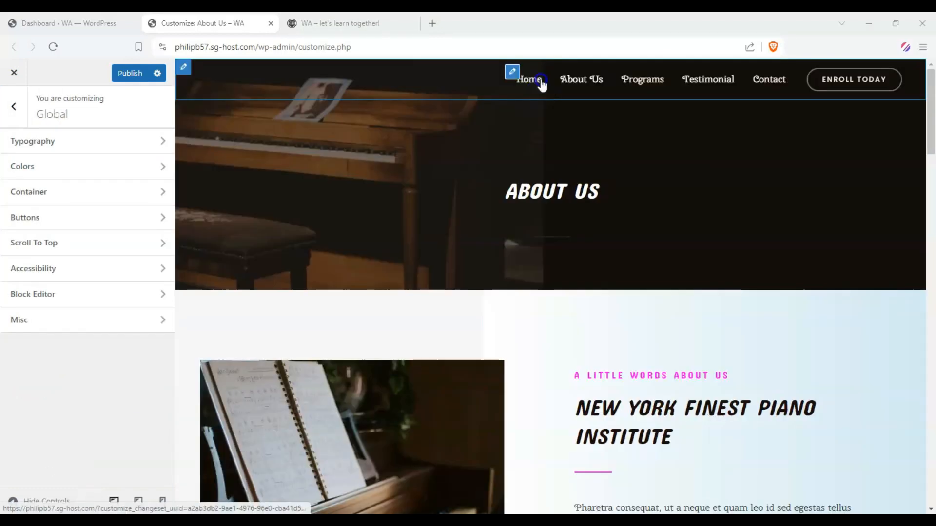
pyautogui.click(541, 81)
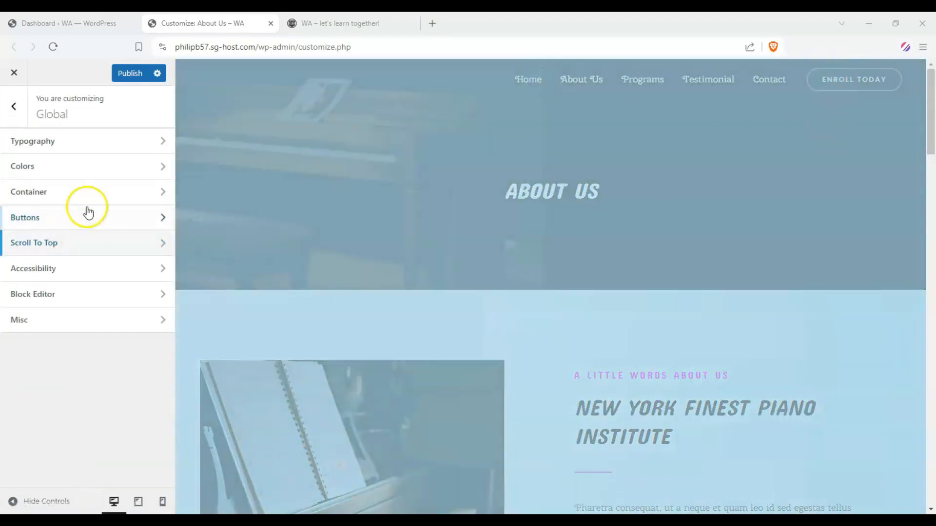
pyautogui.click(87, 213)
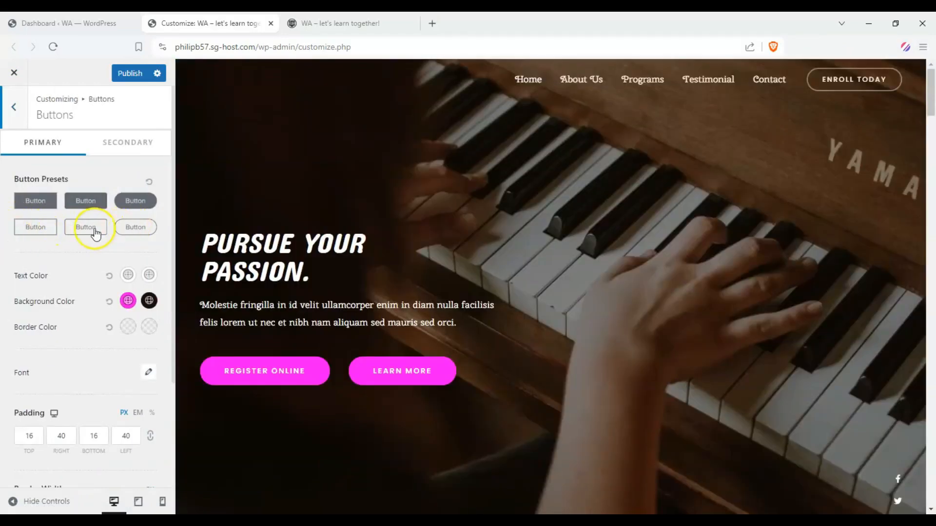
# Compare the filled and outlined slightly rounded presets for the primary buttons by switching repeatedly between them.
pyautogui.click(84, 205)
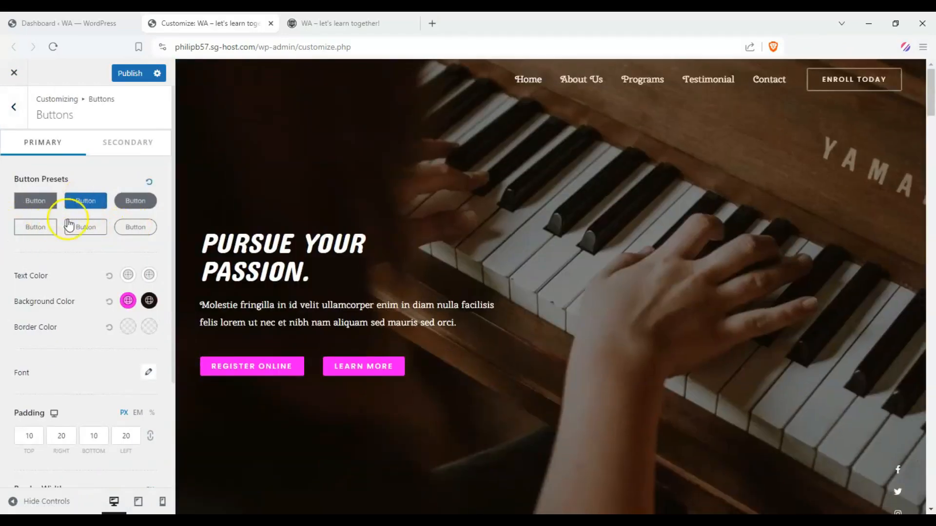
pyautogui.click(69, 225)
pyautogui.click(88, 207)
pyautogui.click(87, 229)
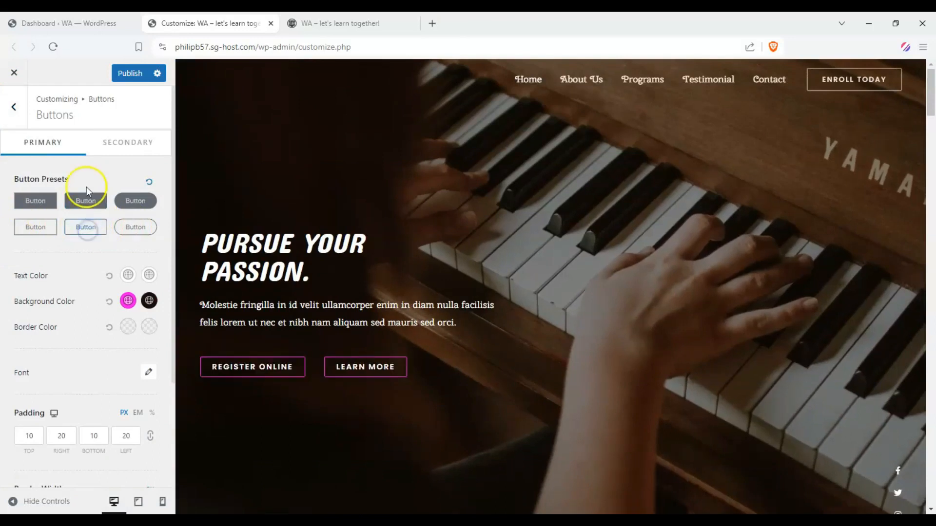
pyautogui.click(91, 195)
pyautogui.click(92, 227)
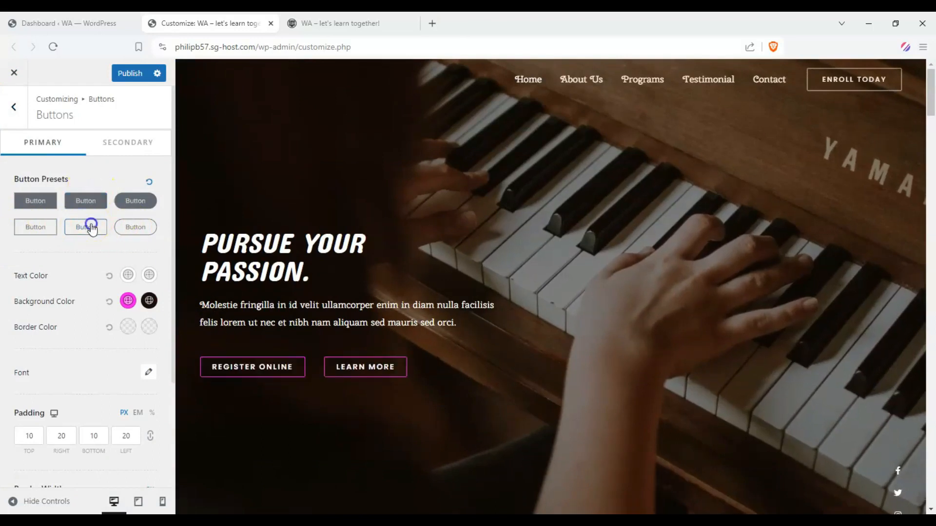
pyautogui.click(91, 204)
pyautogui.click(84, 225)
pyautogui.click(86, 201)
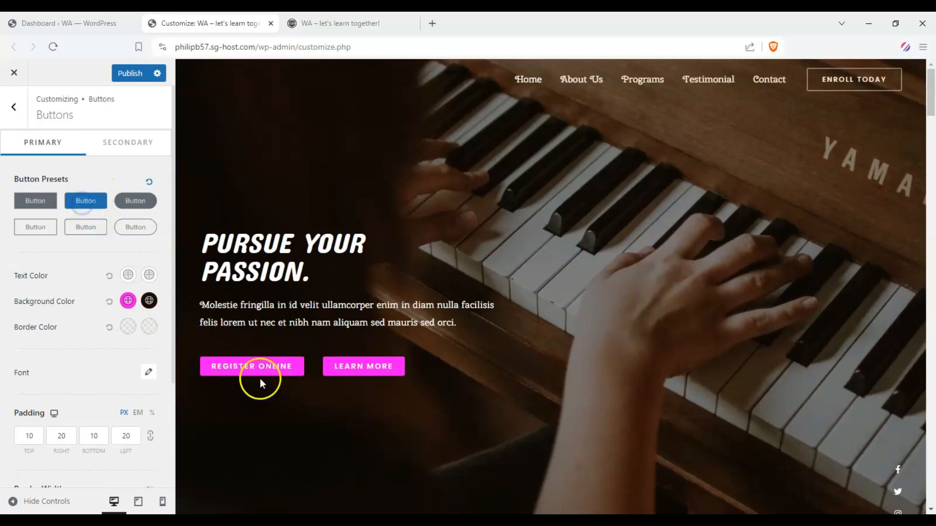
pyautogui.click(78, 227)
pyautogui.click(84, 201)
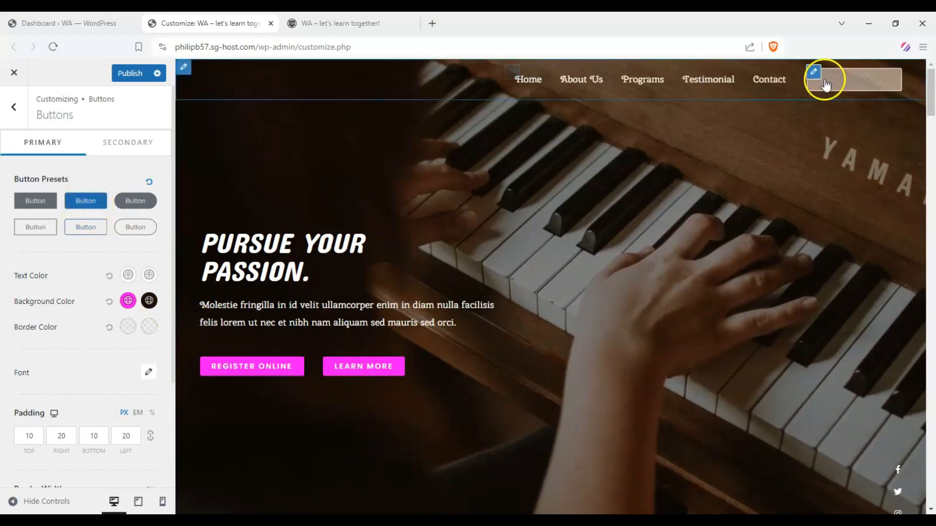
pyautogui.click(88, 228)
pyautogui.click(86, 201)
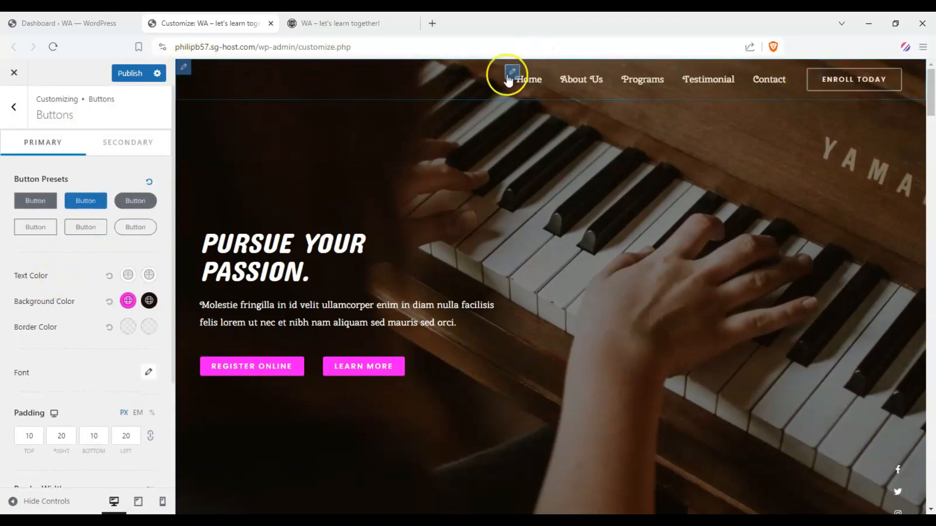
# Check the filled preset on the home page's other buttons and try the outlined and pill-shaped alternatives.
pyautogui.scroll(-10, 534, 349)
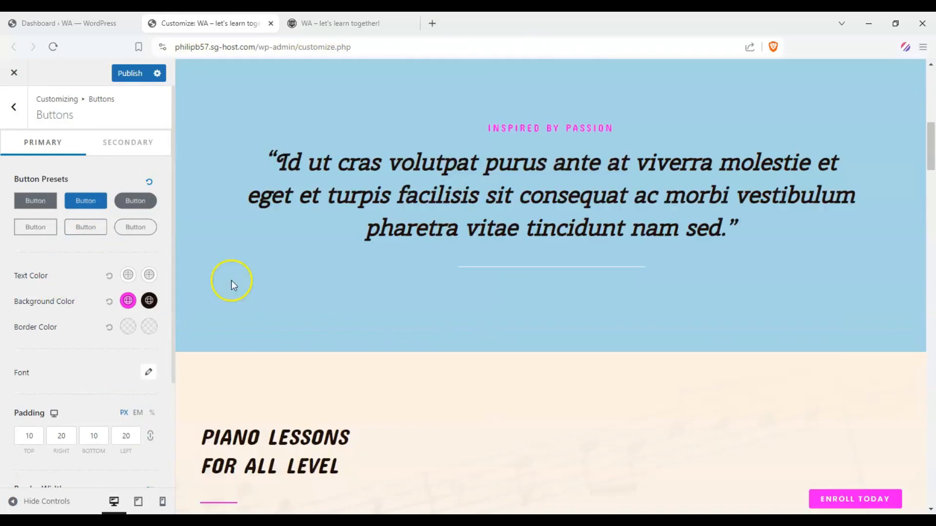
pyautogui.scroll(10, 498, 340)
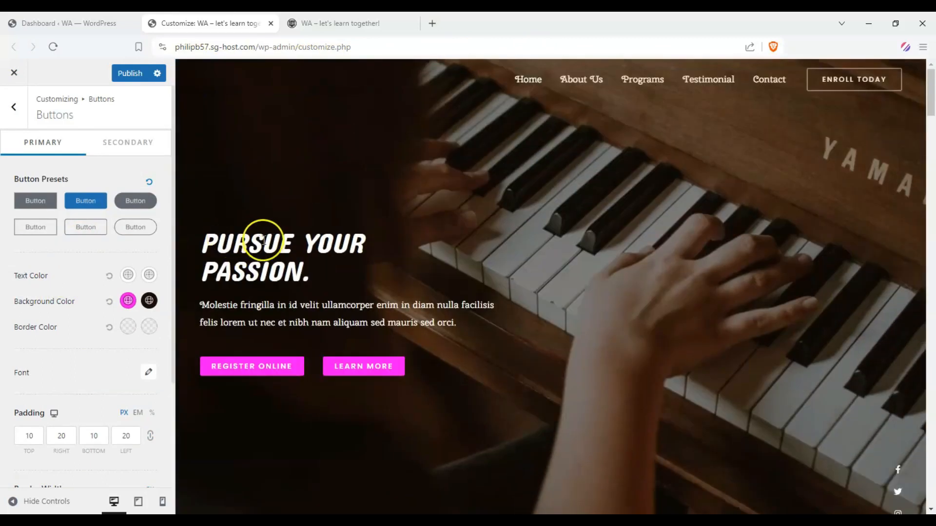
pyautogui.click(88, 227)
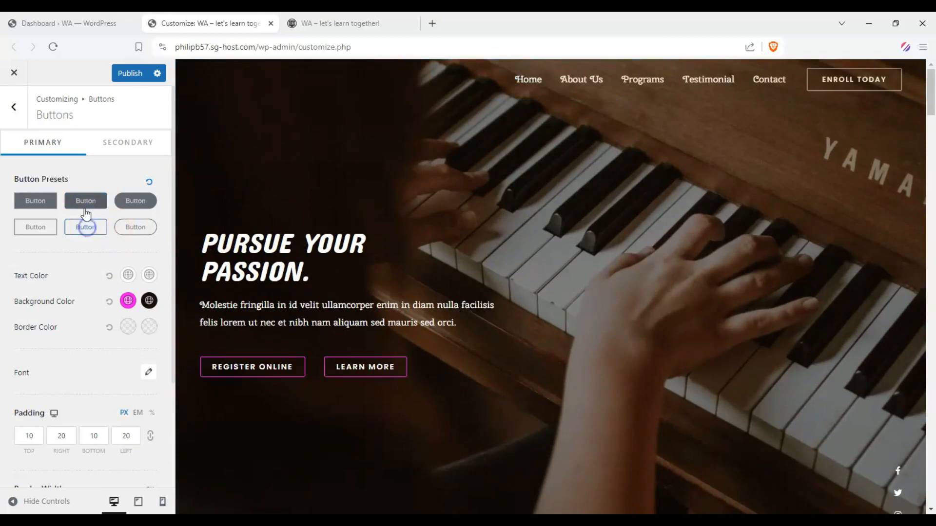
pyautogui.click(86, 208)
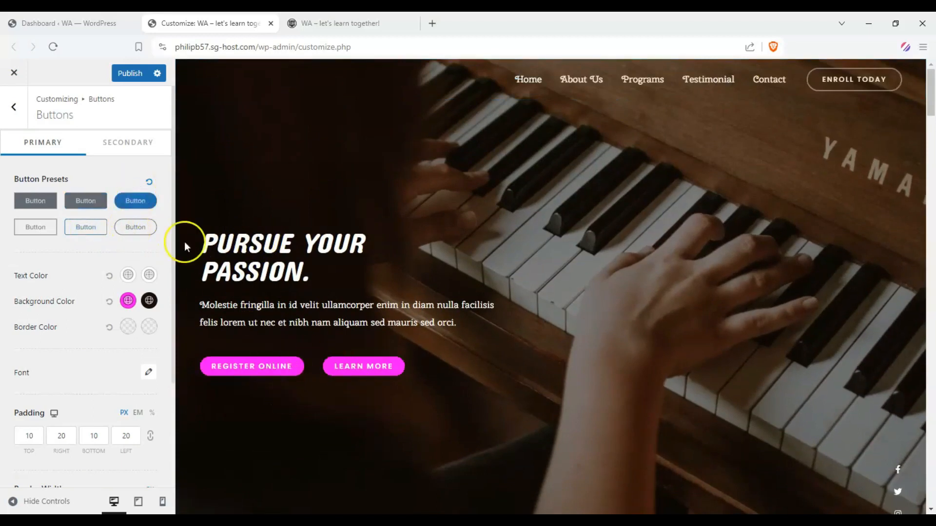
pyautogui.click(86, 200)
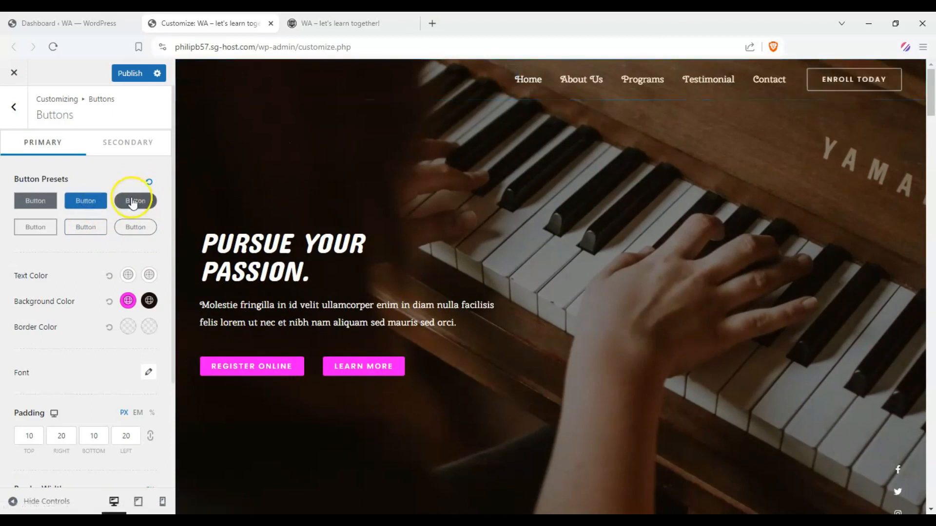
pyautogui.click(87, 227)
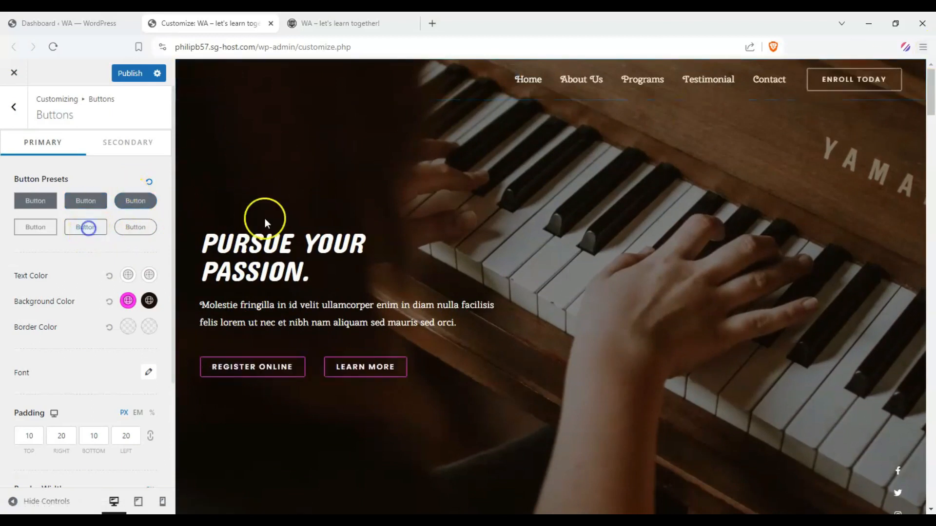
# Apply the outlined pill-shaped preset to the primary buttons and set their hover text color to red.
pyautogui.click(126, 233)
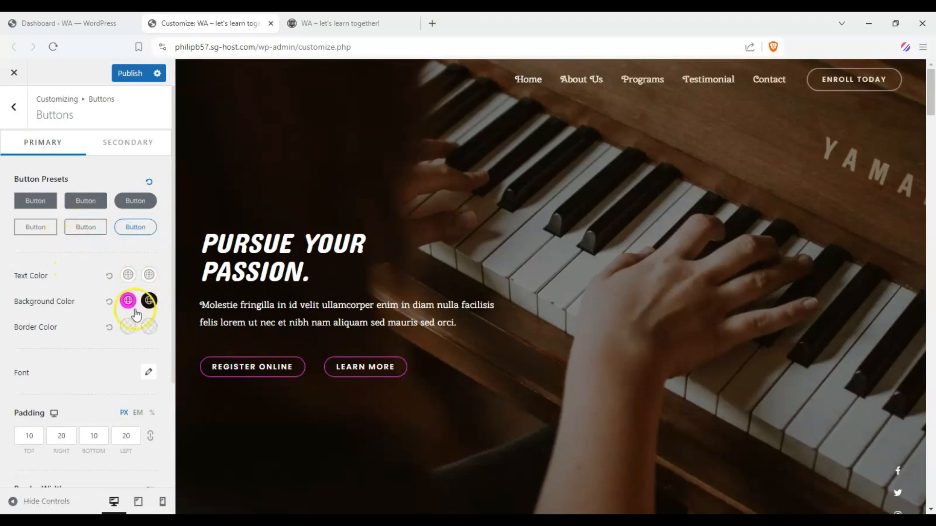
pyautogui.click(150, 274)
pyautogui.click(137, 328)
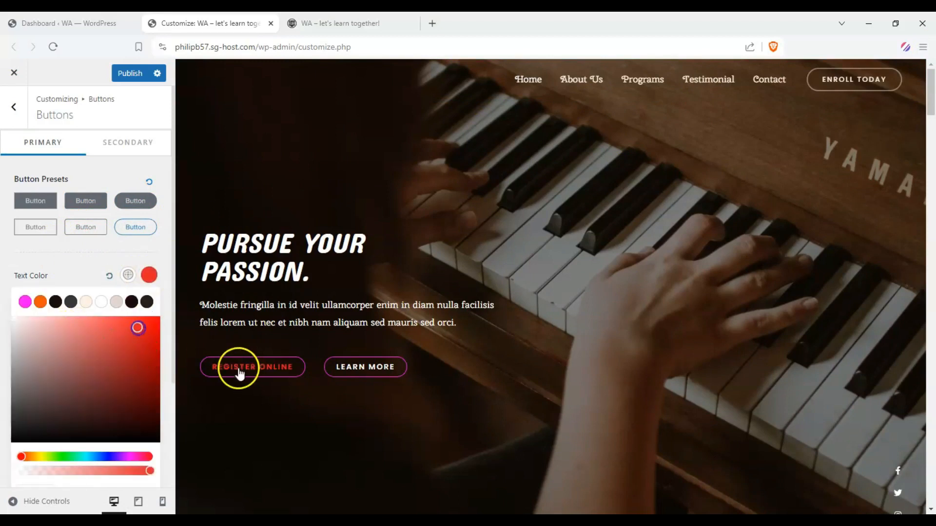
pyautogui.click(39, 283)
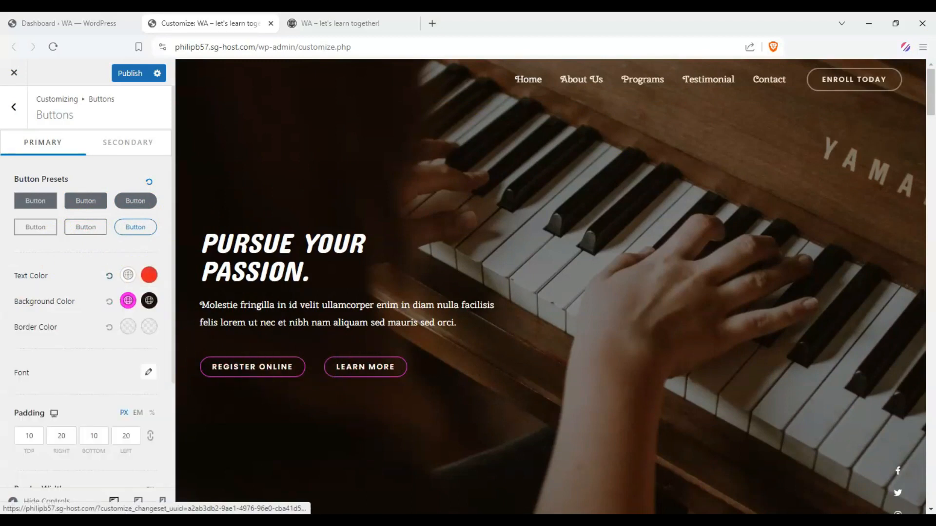
# Set the primary button font family to Rosario and check the buttons in the preview.
pyautogui.scroll(-3, 62, 331)
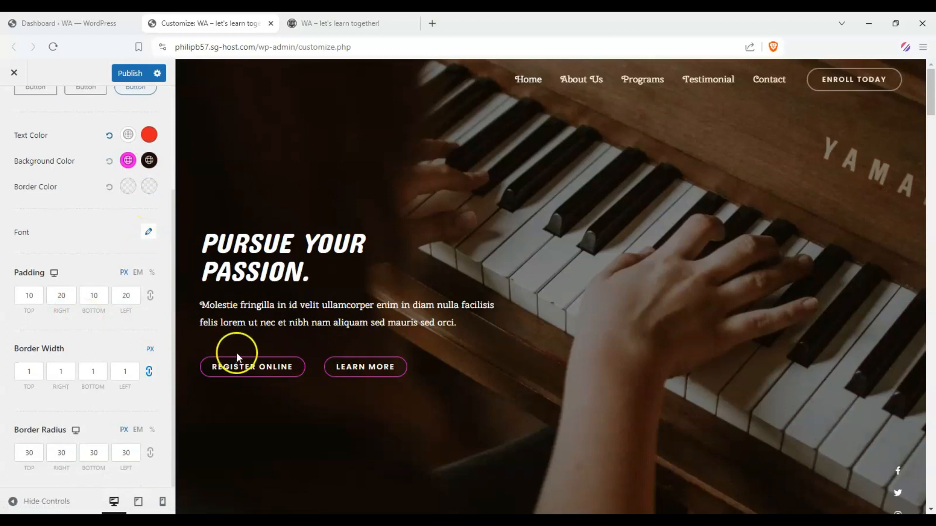
pyautogui.click(149, 232)
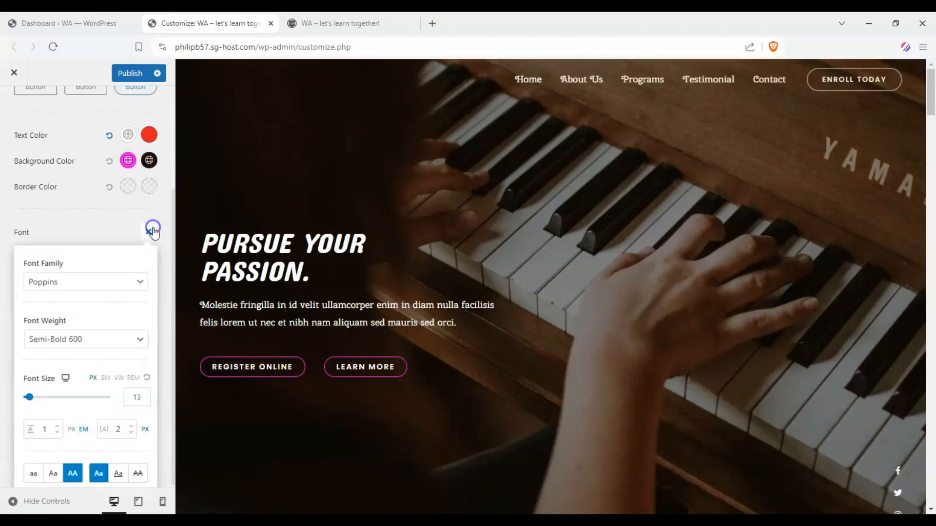
pyautogui.click(99, 282)
pyautogui.scroll(-3, 92, 407)
pyautogui.click(91, 385)
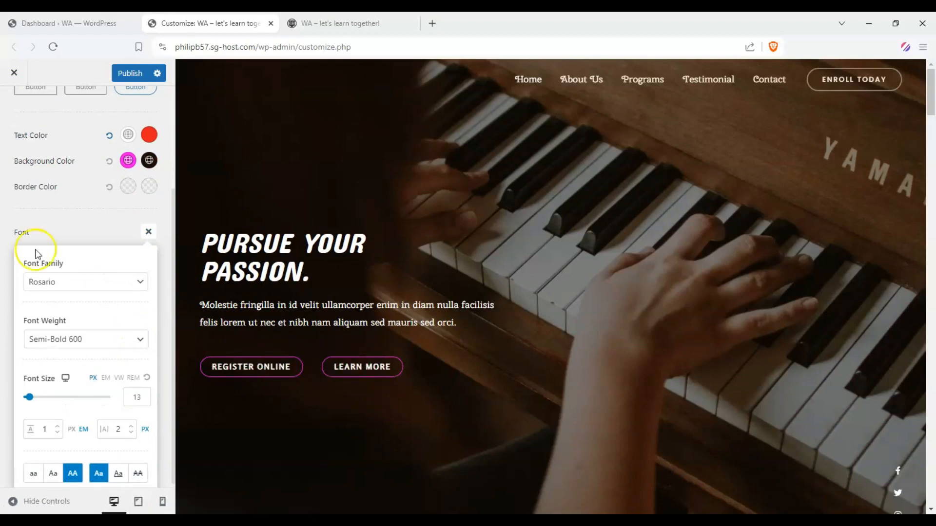
pyautogui.click(324, 371)
pyautogui.scroll(-3, 217, 267)
pyautogui.scroll(3, 309, 259)
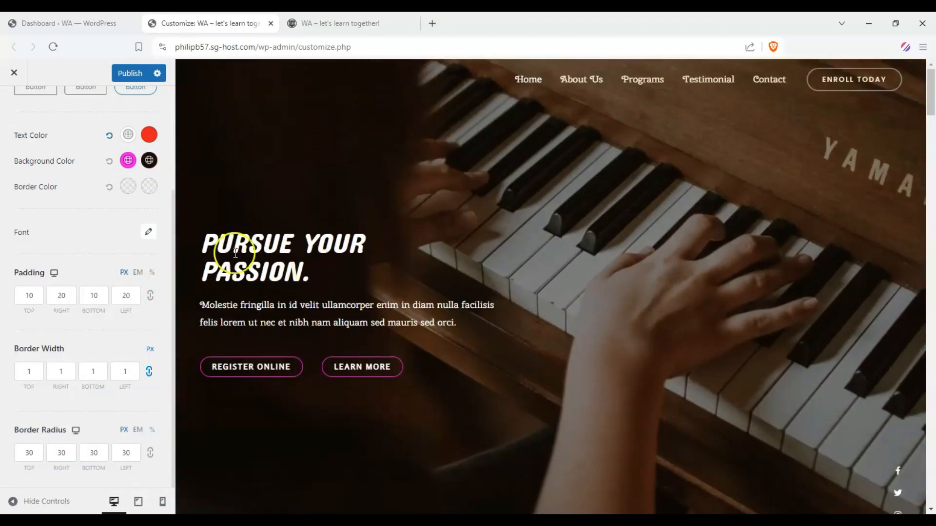
pyautogui.scroll(3, 41, 213)
# Open the Header Builder and move the Primary Menu to the center of the uppermost header row.
pyautogui.click(15, 107)
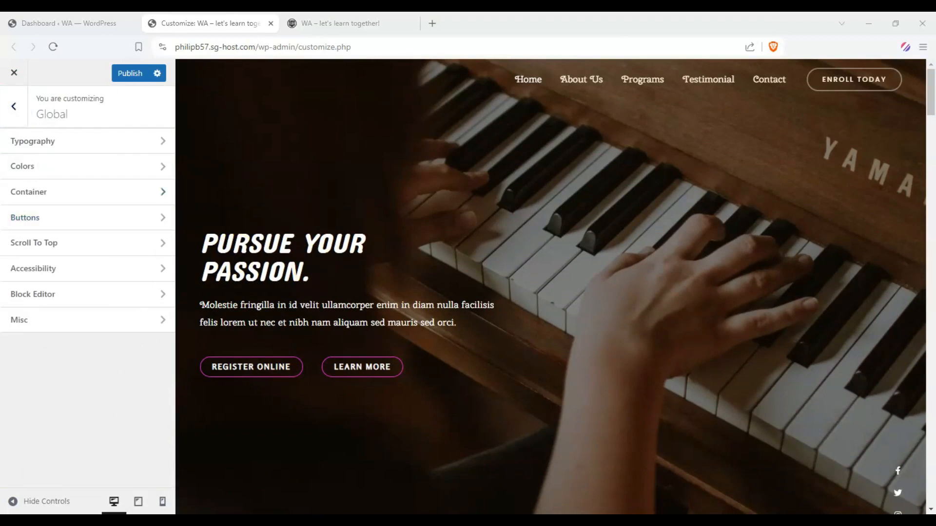
pyautogui.click(9, 106)
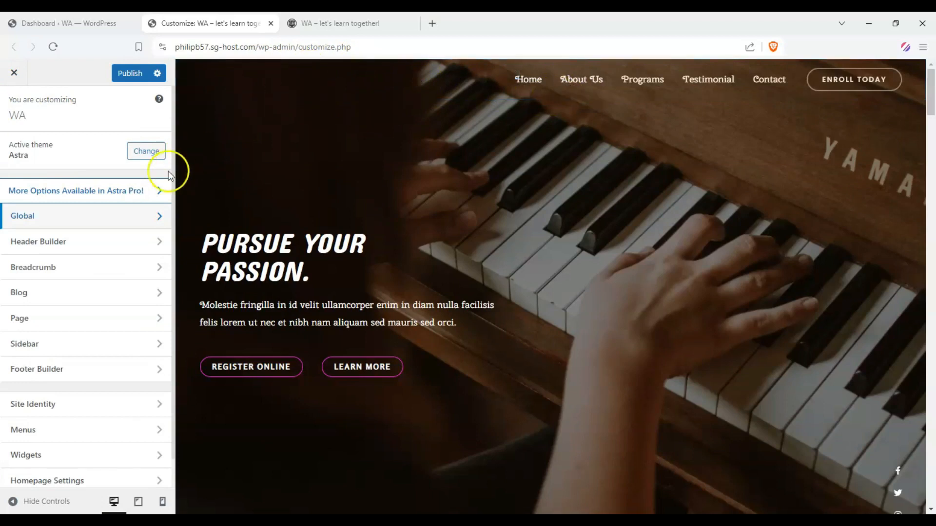
pyautogui.click(132, 243)
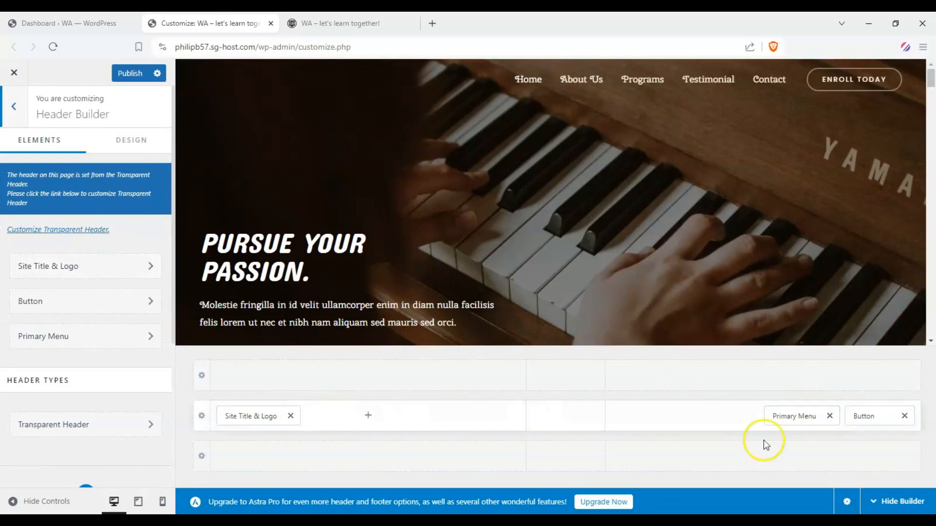
pyautogui.moveTo(782, 416); pyautogui.dragTo(568, 382)
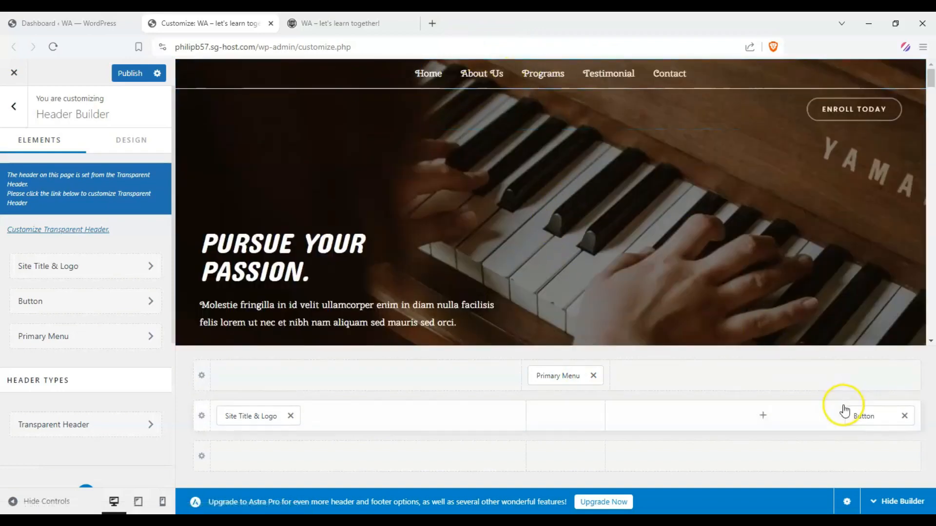
# Try the header Button in the upper and lower rows, and place it in the center of the middle row.
pyautogui.moveTo(854, 416); pyautogui.dragTo(848, 390)
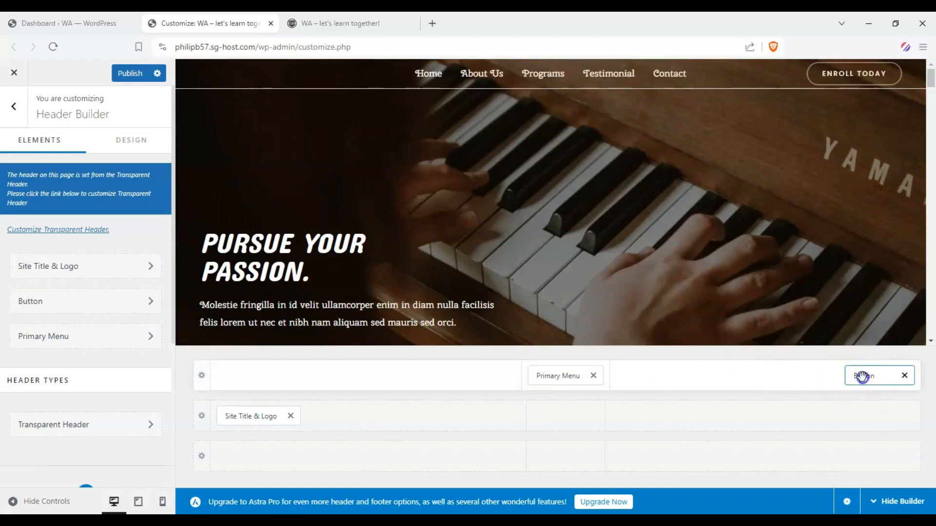
pyautogui.moveTo(861, 375); pyautogui.dragTo(561, 454)
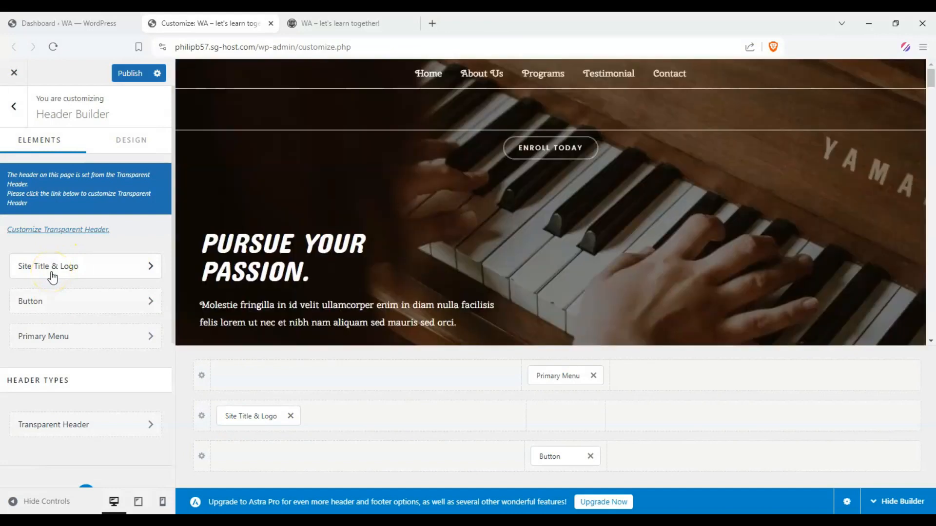
pyautogui.moveTo(546, 454); pyautogui.dragTo(552, 415)
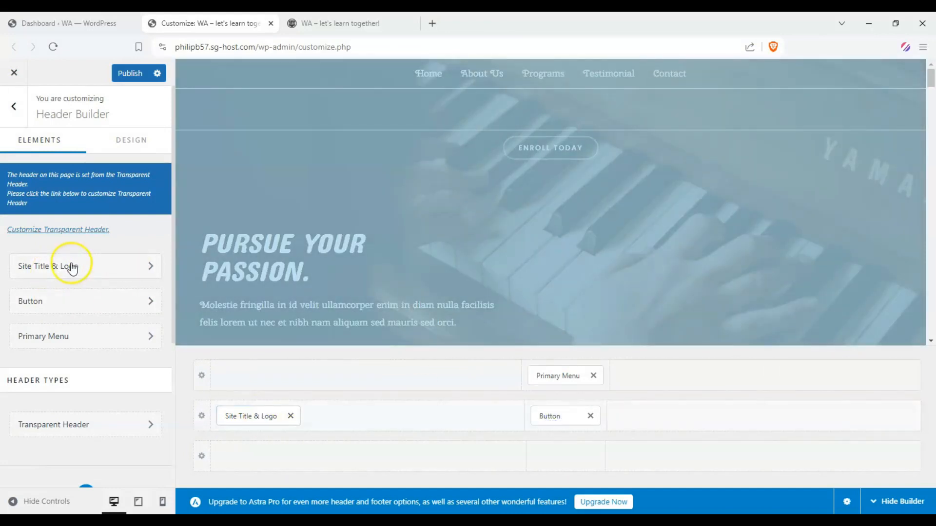
# Replace the header logo with the round WordPress monitor image from the media library, without cropping it.
pyautogui.click(72, 267)
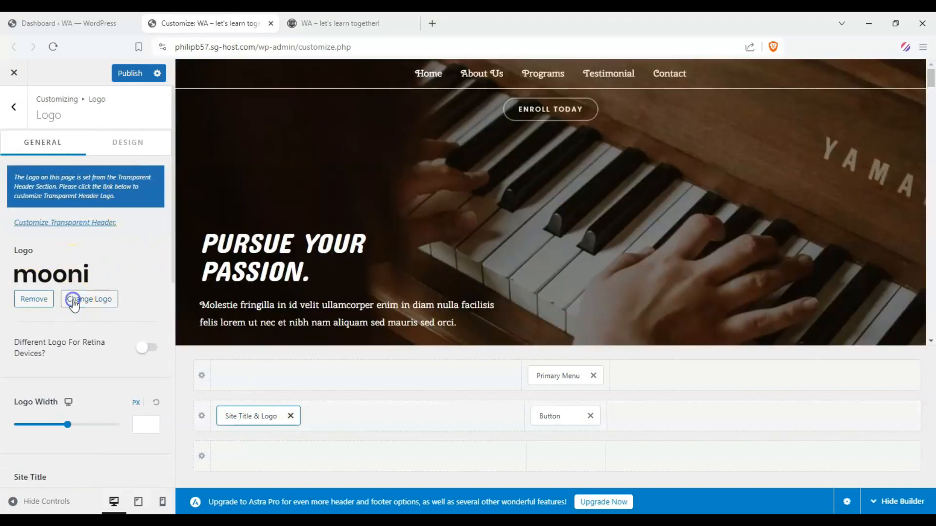
pyautogui.click(73, 301)
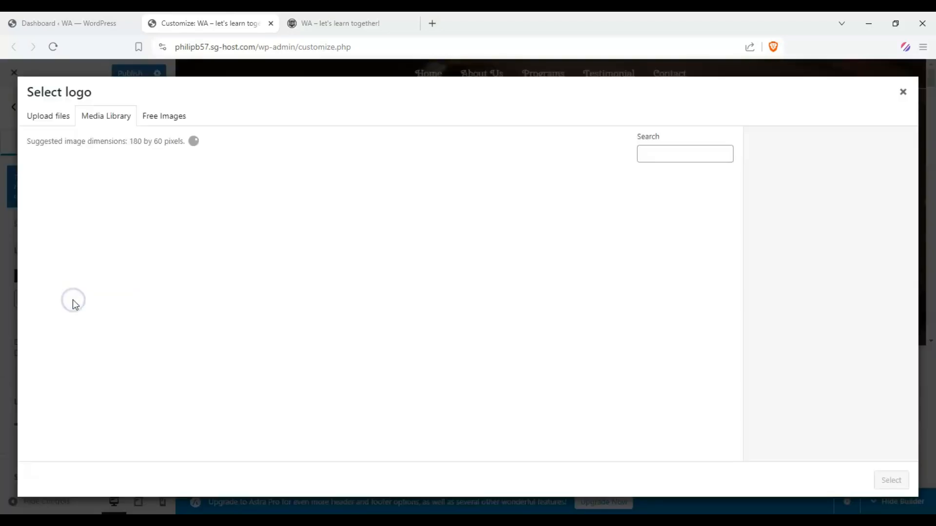
pyautogui.scroll(-10, 428, 273)
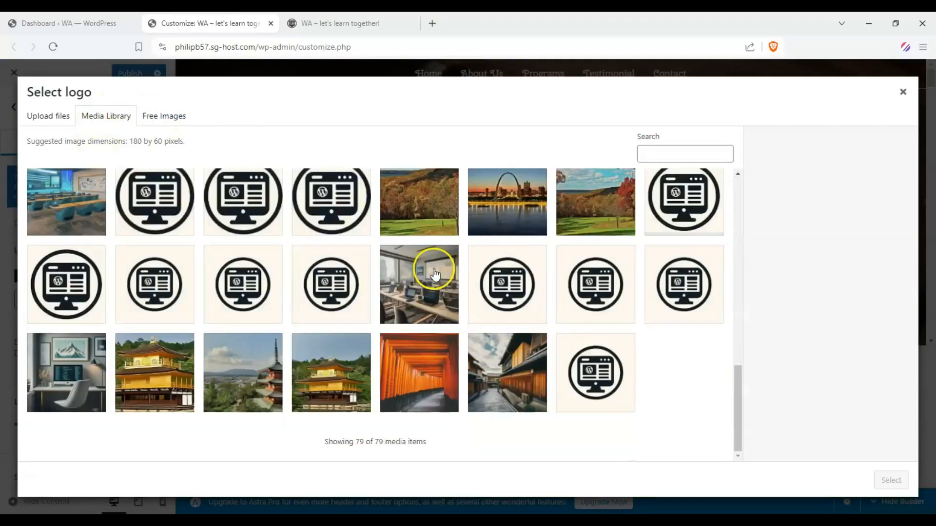
pyautogui.click(154, 199)
pyautogui.click(885, 480)
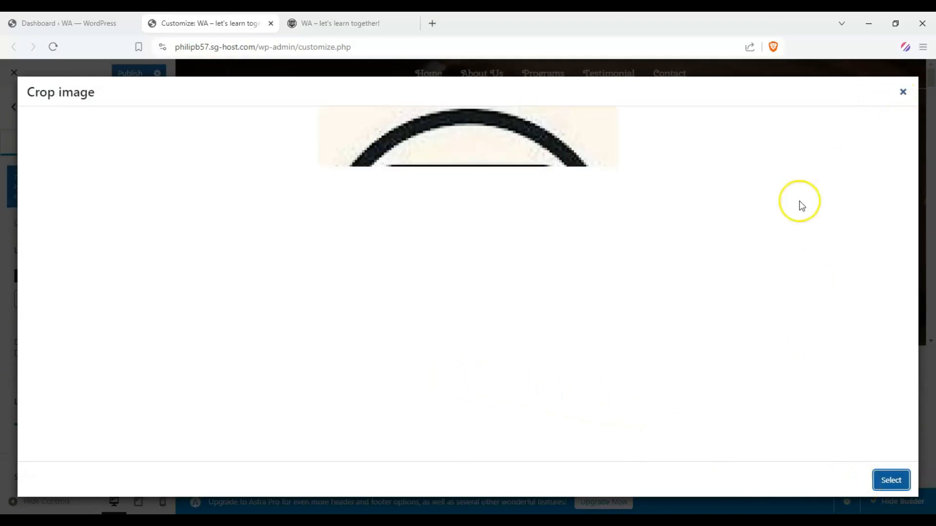
pyautogui.click(813, 480)
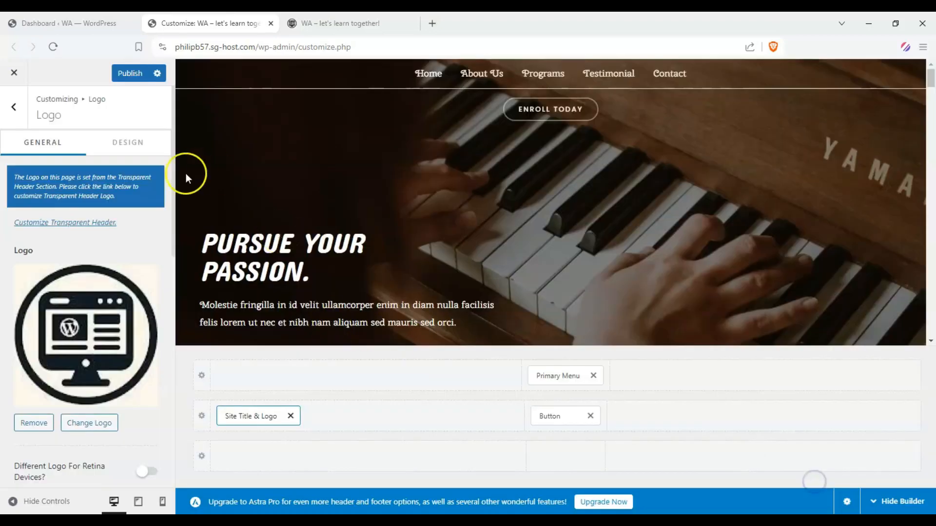
# Try the Site Title & Logo in the uppermost header row, return it to the middle row, and set the logo width to 364 px.
pyautogui.scroll(-6, 34, 299)
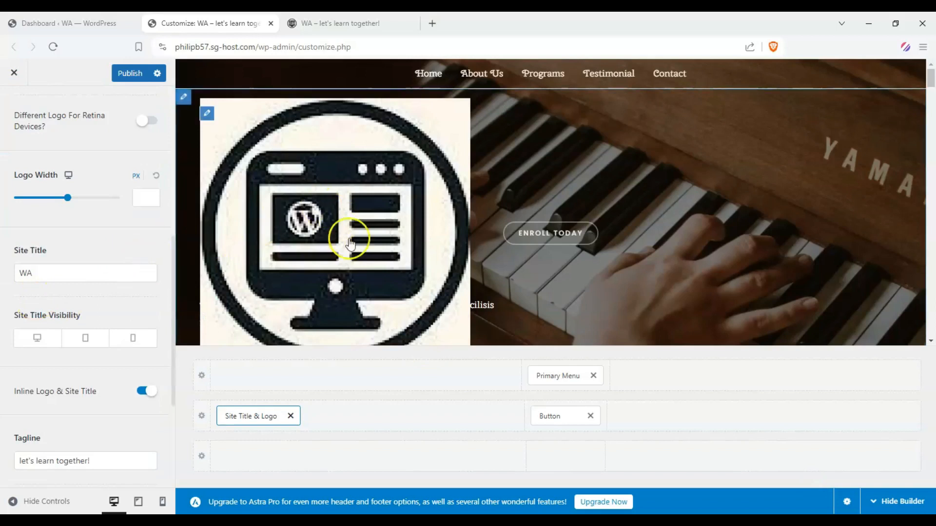
pyautogui.scroll(-4, 339, 233)
pyautogui.scroll(4, 326, 231)
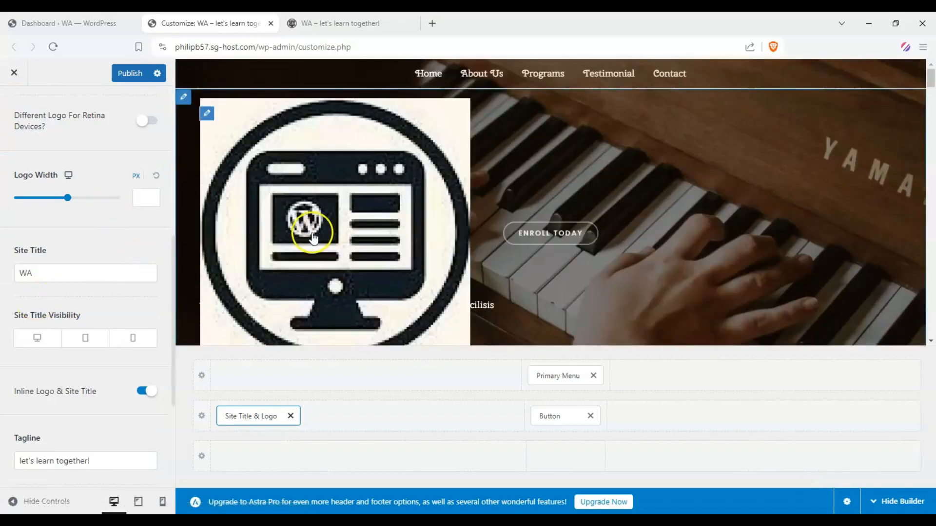
pyautogui.moveTo(260, 413); pyautogui.dragTo(252, 377)
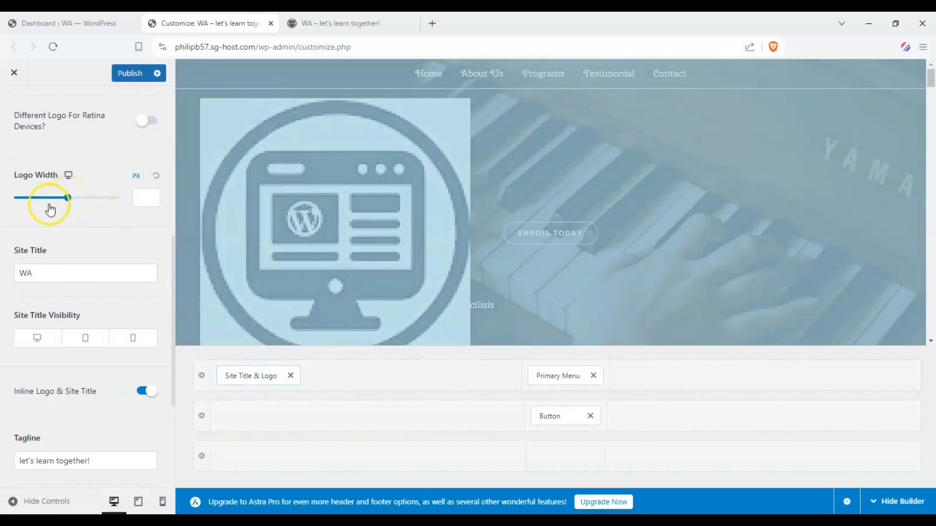
pyautogui.moveTo(70, 205)
pyautogui.mouseDown()
pyautogui.moveTo(22, 203)
pyautogui.moveTo(86, 199)
pyautogui.mouseUp()
pyautogui.moveTo(251, 376); pyautogui.dragTo(259, 418)
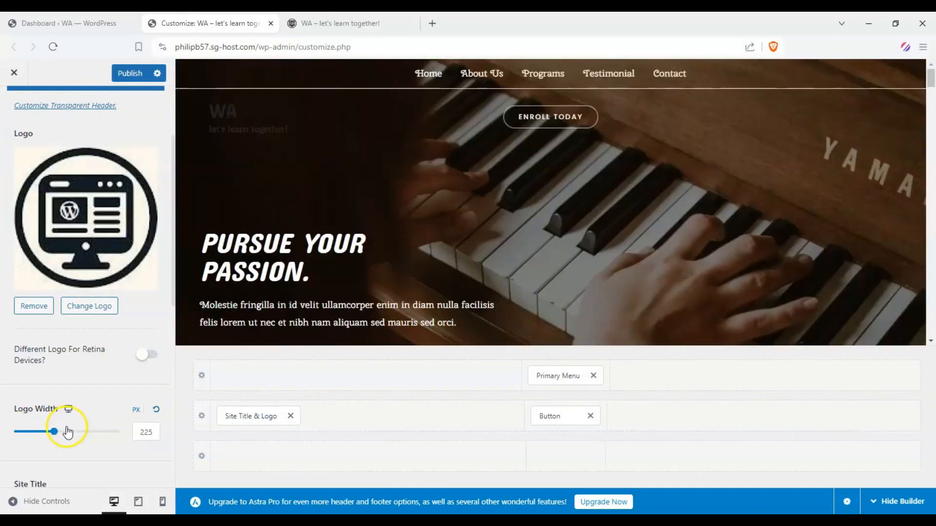
pyautogui.moveTo(44, 434); pyautogui.dragTo(79, 432)
# Turn off Inline Logo & Site Title and set the logo width to 87 px.
pyautogui.scroll(-2, 101, 416)
pyautogui.scroll(-3, 16, 340)
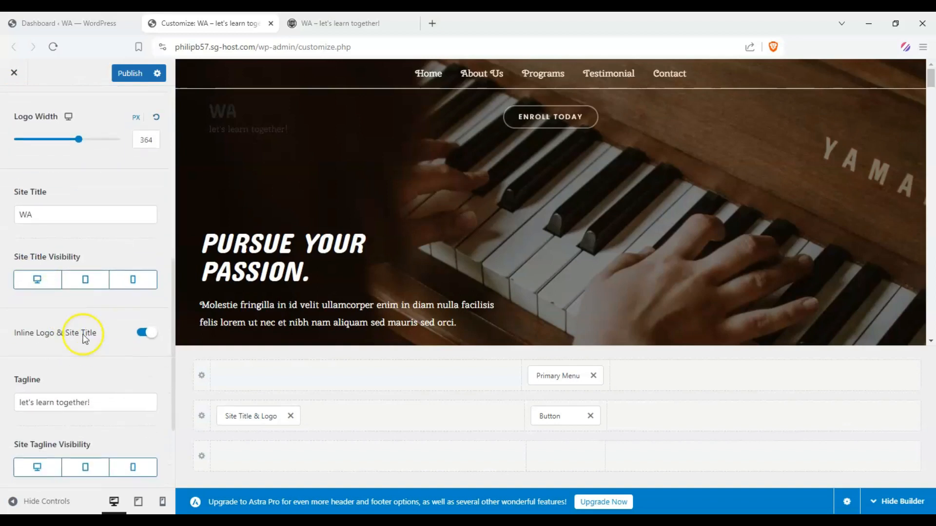
pyautogui.click(143, 333)
pyautogui.scroll(2, 4, 321)
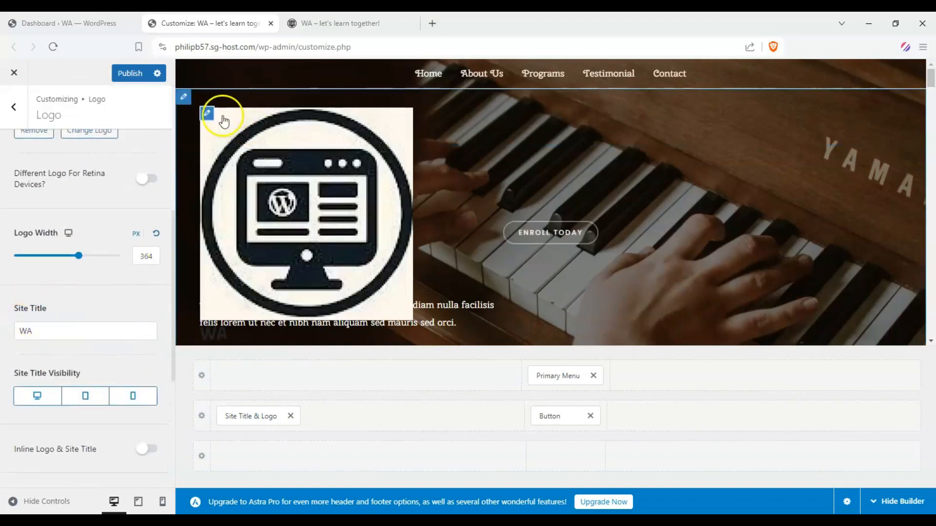
pyautogui.scroll(-1, 309, 198)
pyautogui.scroll(2, 89, 263)
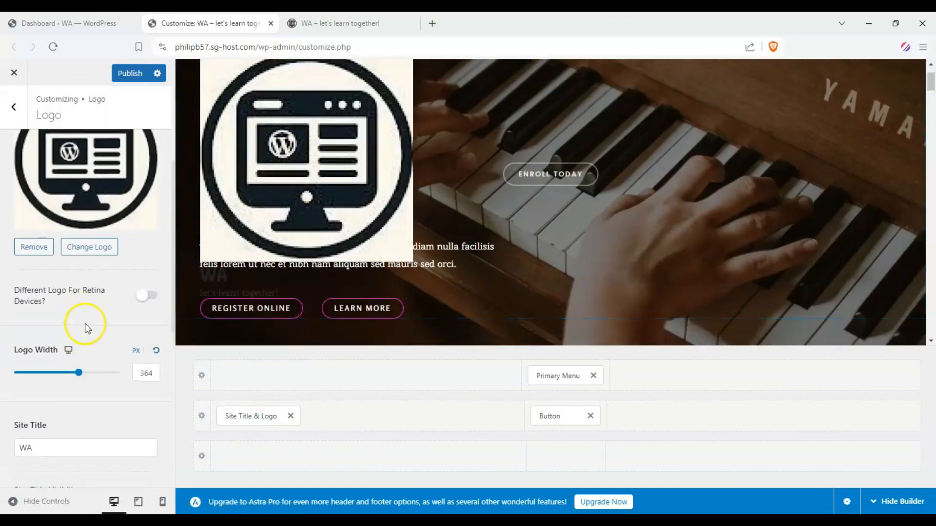
pyautogui.moveTo(79, 377); pyautogui.dragTo(29, 376)
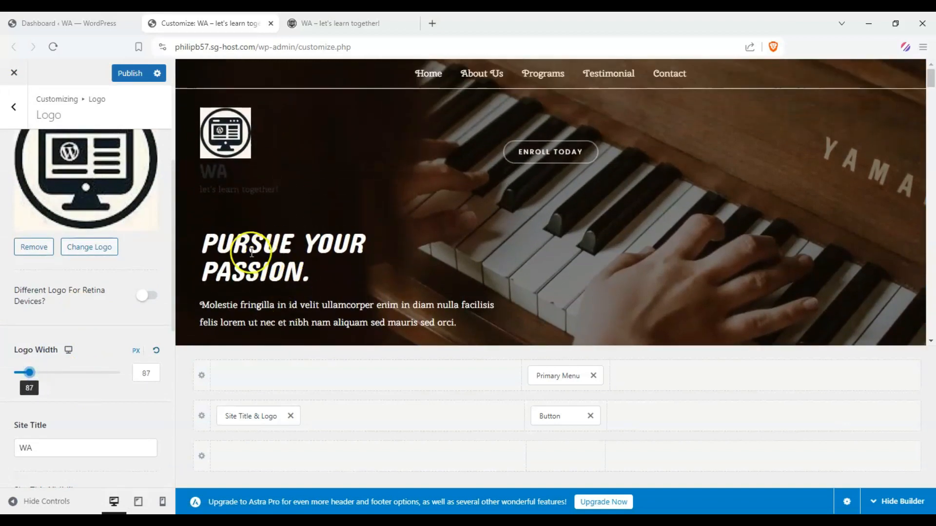
# Hide the site title on desktop, tablet and mobile, and show it again on desktop only.
pyautogui.scroll(-2, 16, 269)
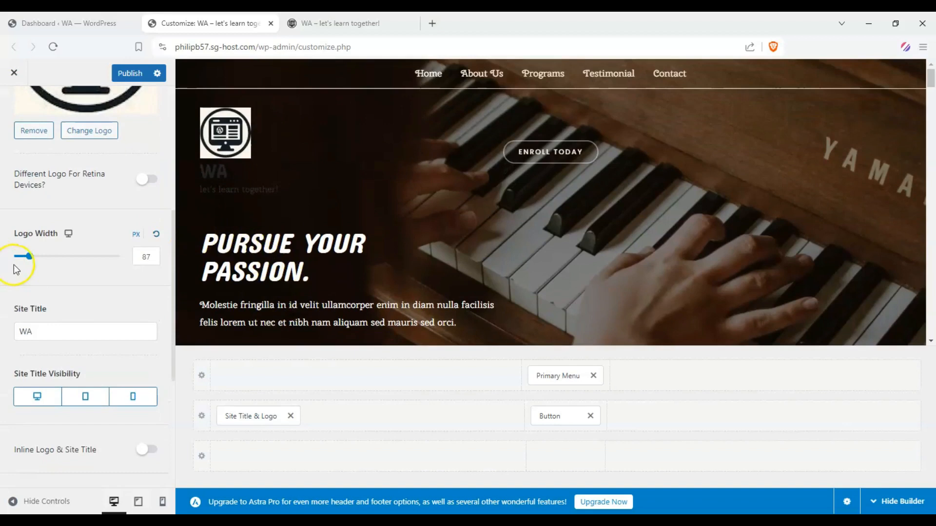
pyautogui.scroll(-1, 39, 324)
pyautogui.click(34, 337)
pyautogui.click(80, 337)
pyautogui.click(133, 335)
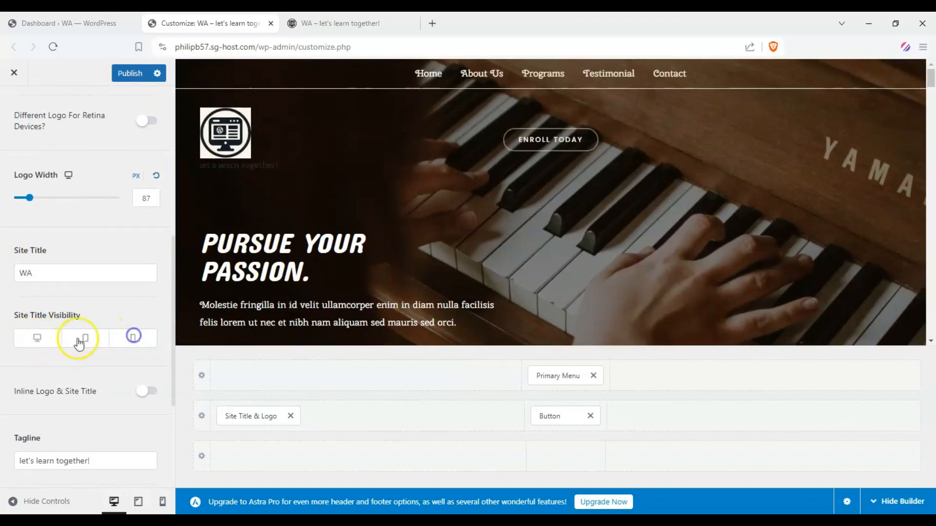
pyautogui.click(47, 340)
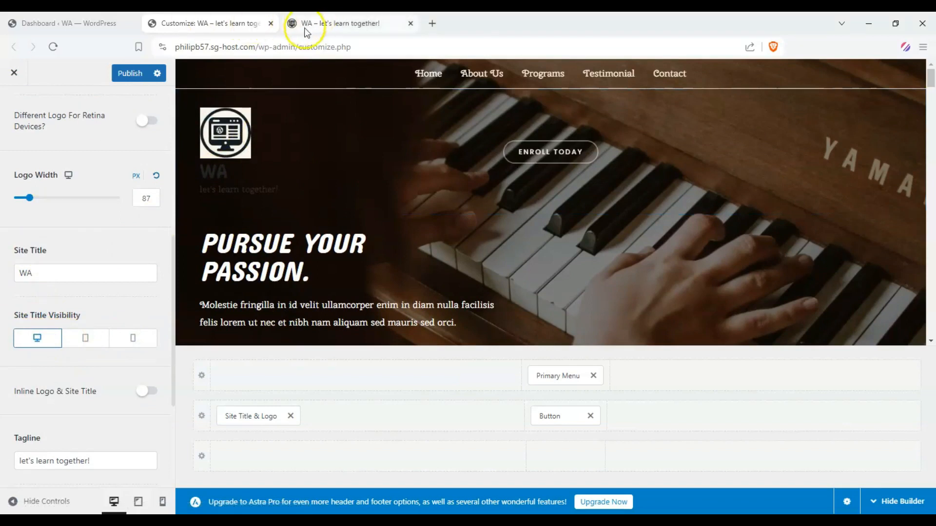
# Change the site title to "Website Assets" and enable its visibility on tablet and mobile as well.
pyautogui.doubleClick(97, 273)
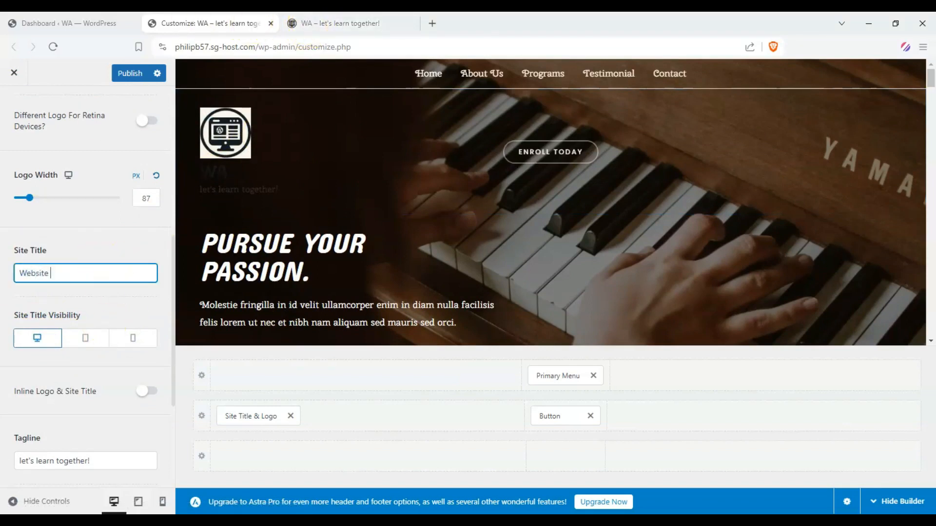
pyautogui.click(107, 312)
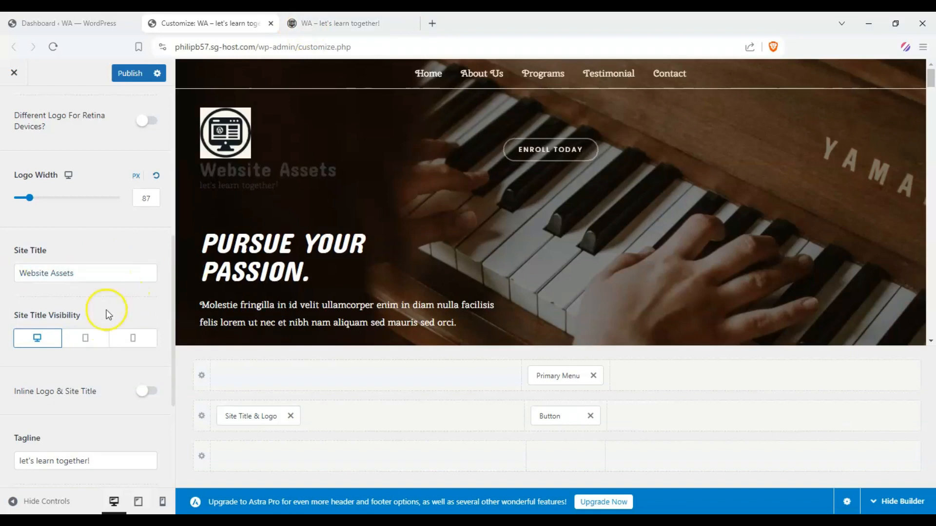
pyautogui.click(96, 337)
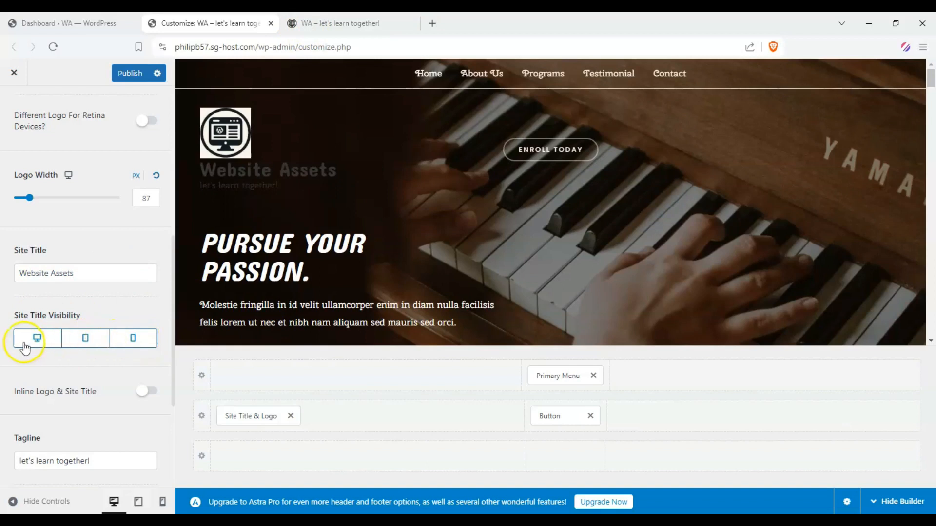
# Turn on Inline Logo & Site Title and review the tagline and visibility settings.
pyautogui.scroll(-1, 78, 353)
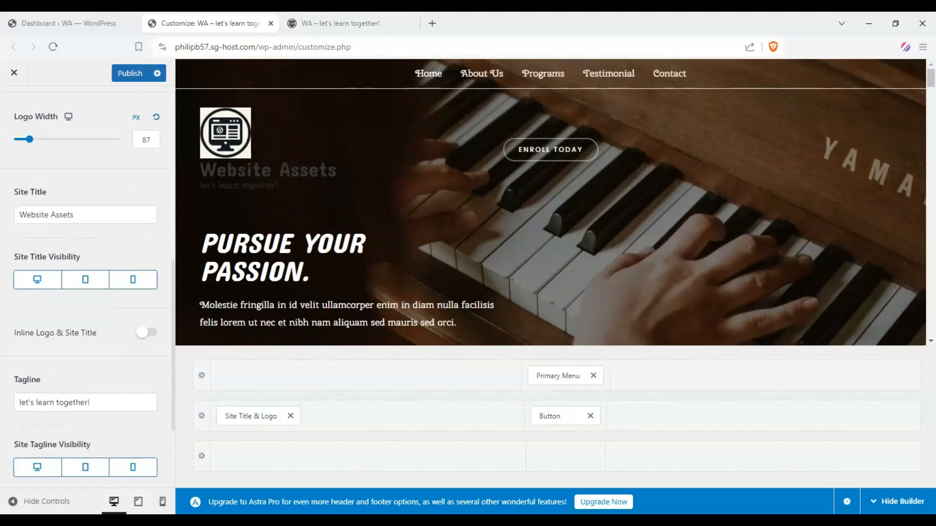
pyautogui.click(146, 334)
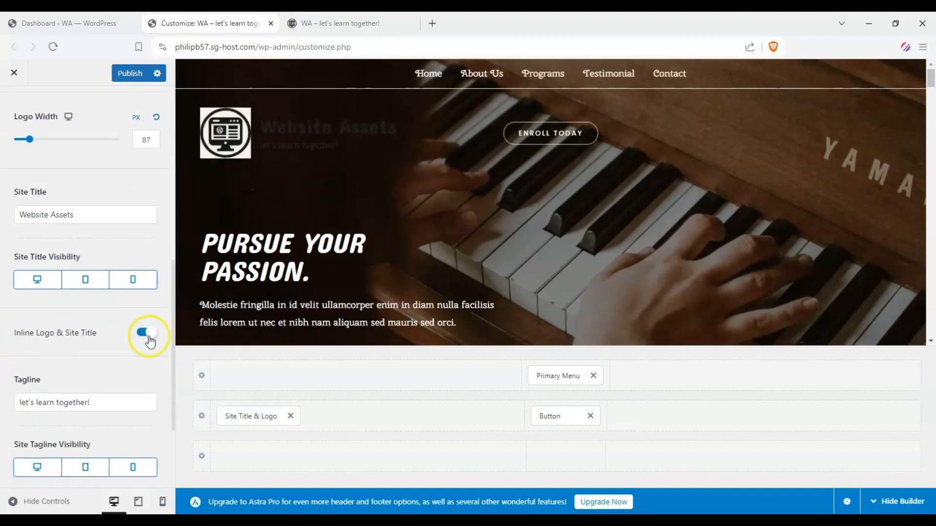
pyautogui.scroll(-1, 45, 294)
pyautogui.scroll(-1, 67, 400)
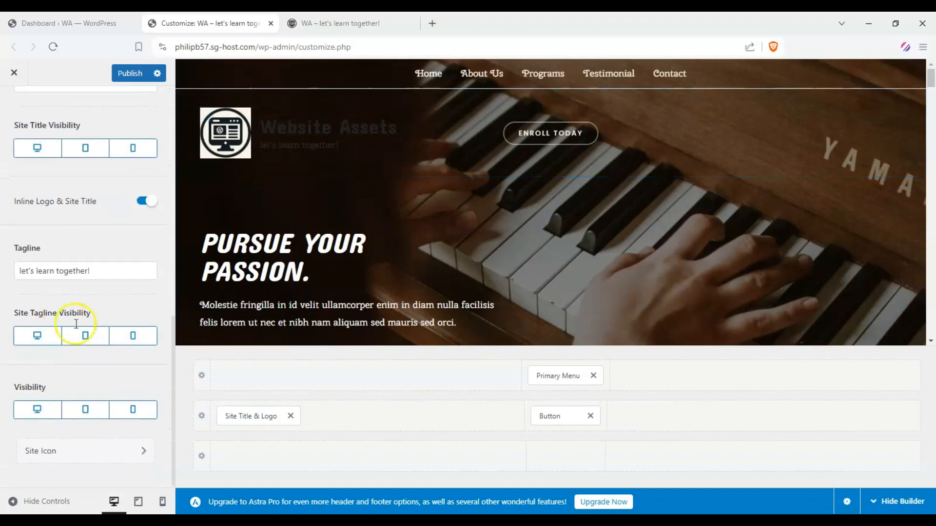
# Try red as the logo color in the logo's design settings and reset it.
pyautogui.scroll(8, 107, 379)
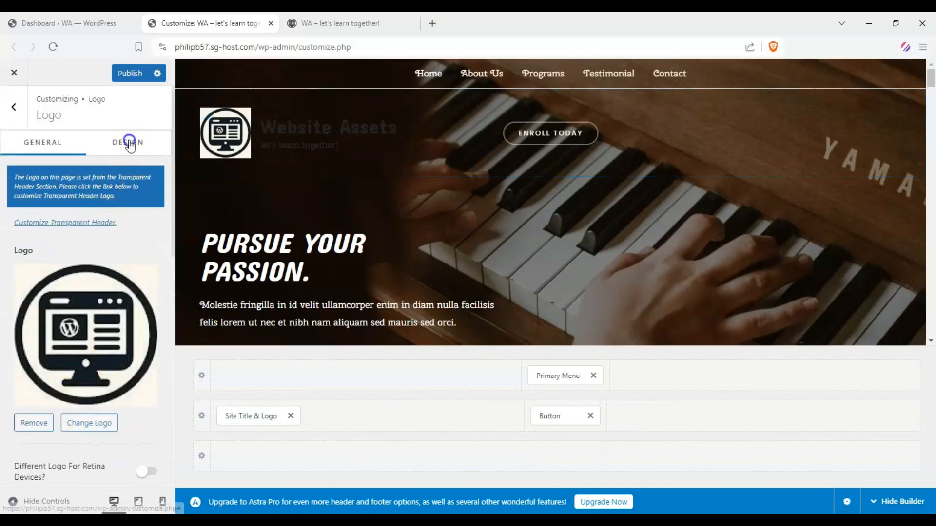
pyautogui.click(129, 142)
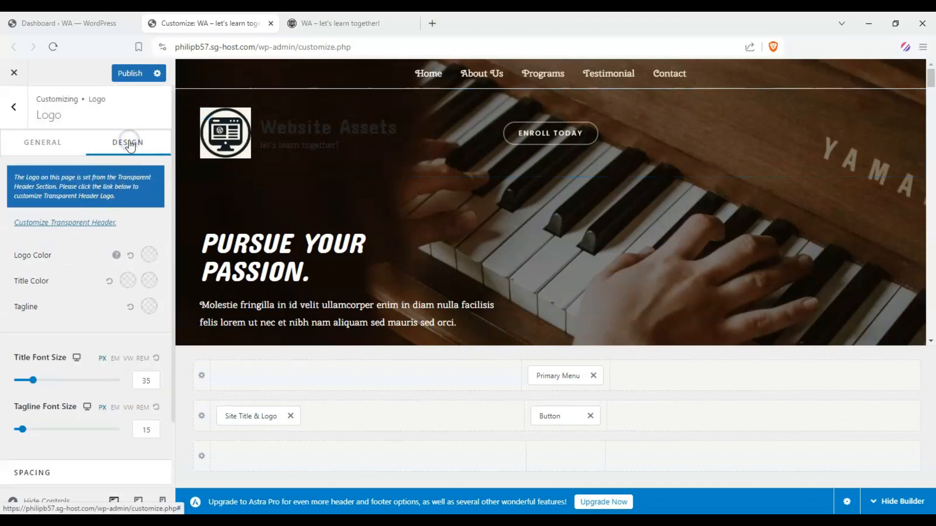
pyautogui.click(145, 260)
pyautogui.moveTo(148, 313); pyautogui.dragTo(173, 303)
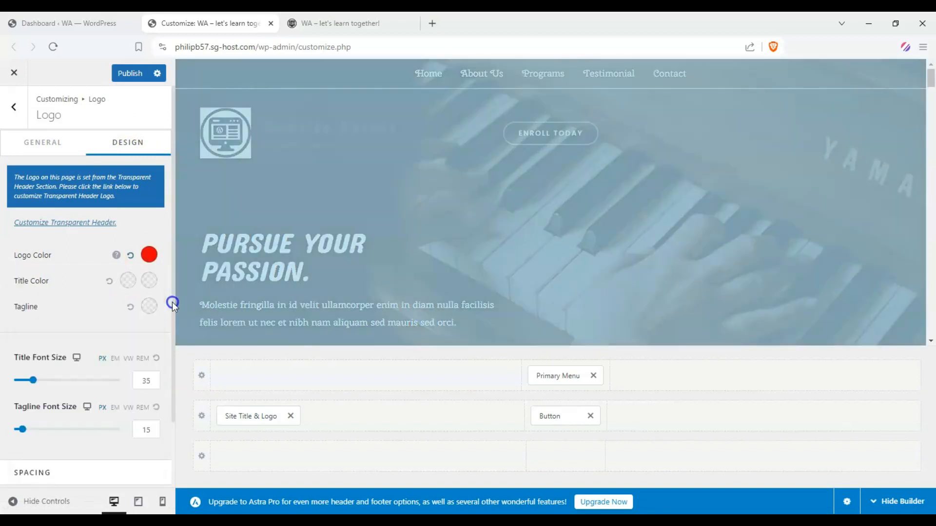
pyautogui.moveTo(115, 257)
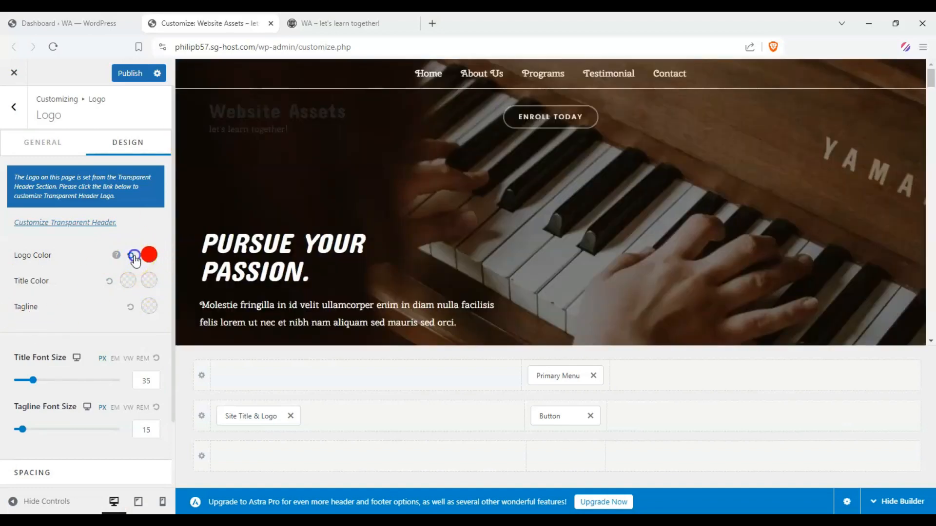
pyautogui.click(133, 256)
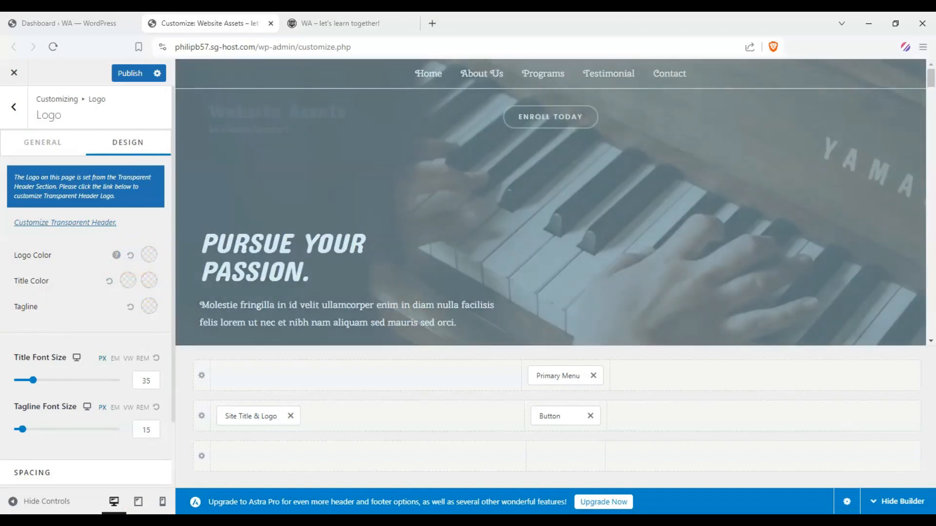
# Set the site title's normal color to white and its hover color to blue, and check the hover effect in the preview.
pyautogui.click(130, 280)
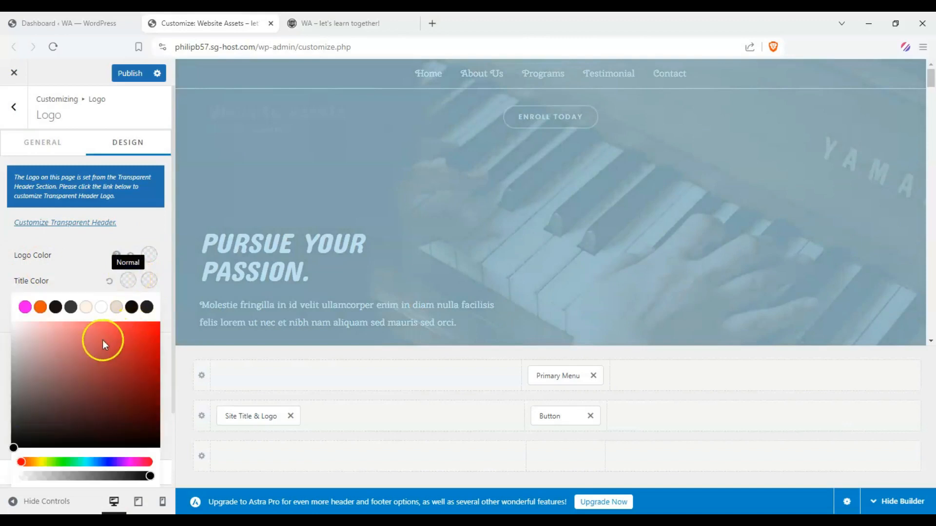
pyautogui.moveTo(76, 336); pyautogui.dragTo(12, 299)
pyautogui.click(153, 283)
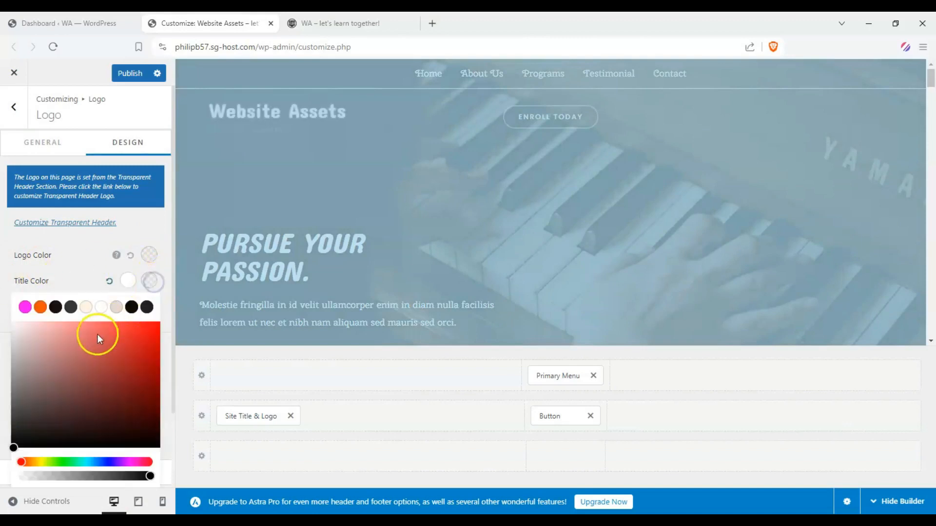
pyautogui.moveTo(97, 334); pyautogui.dragTo(151, 363)
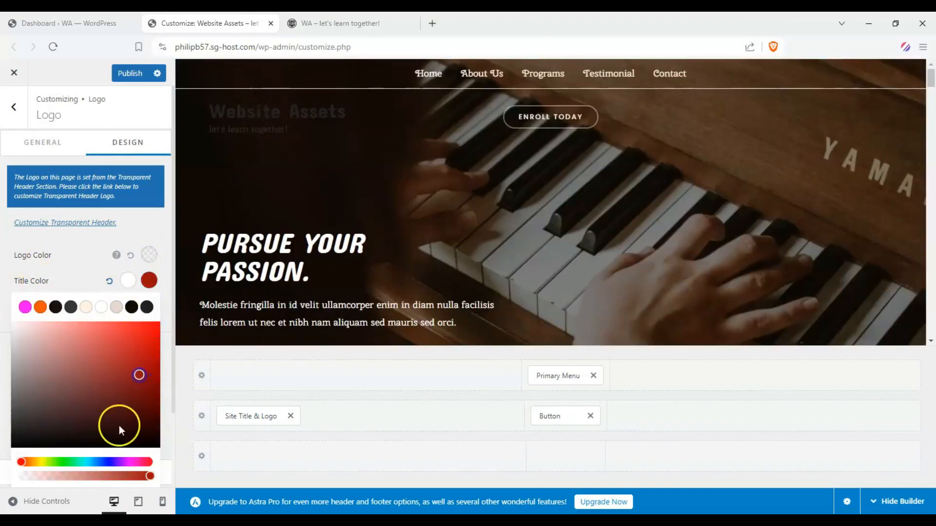
pyautogui.moveTo(122, 464); pyautogui.dragTo(111, 463)
pyautogui.click(265, 119)
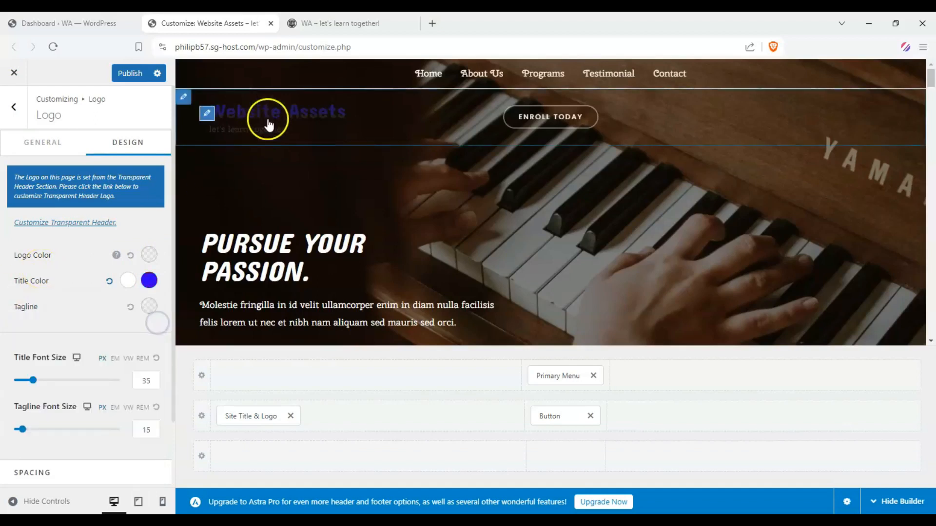
# Set the tagline color to white and the site title's normal color to a very light gray.
pyautogui.click(151, 311)
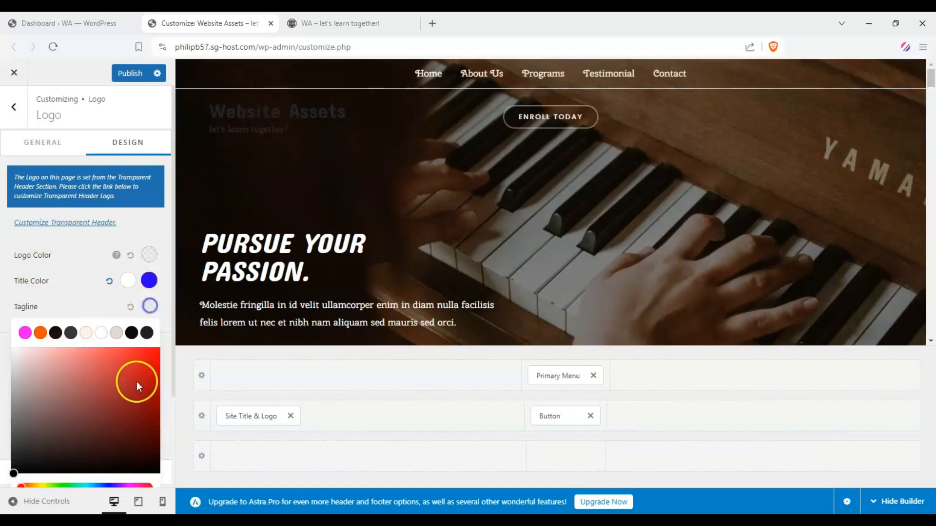
pyautogui.click(35, 378)
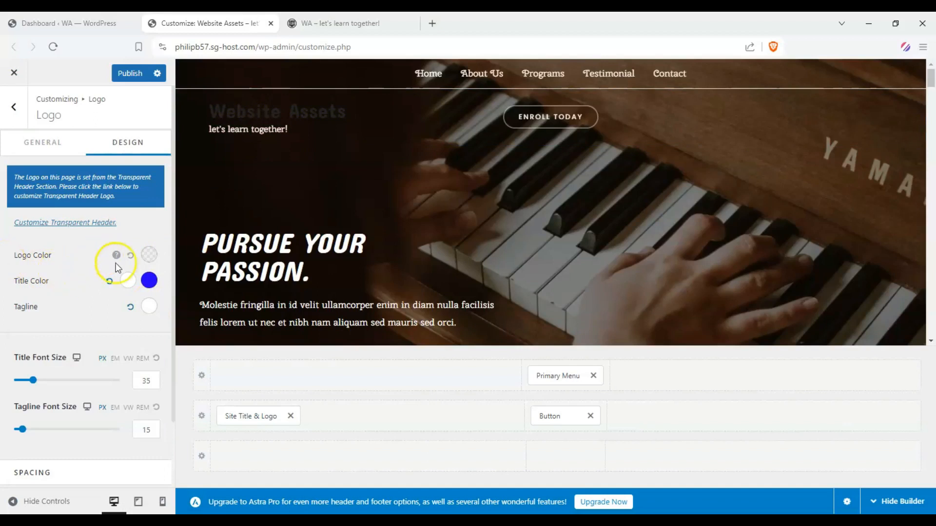
pyautogui.click(128, 281)
pyautogui.moveTo(14, 331)
pyautogui.mouseDown()
pyautogui.moveTo(9, 323)
pyautogui.moveTo(24, 342)
pyautogui.mouseUp()
pyautogui.click(19, 270)
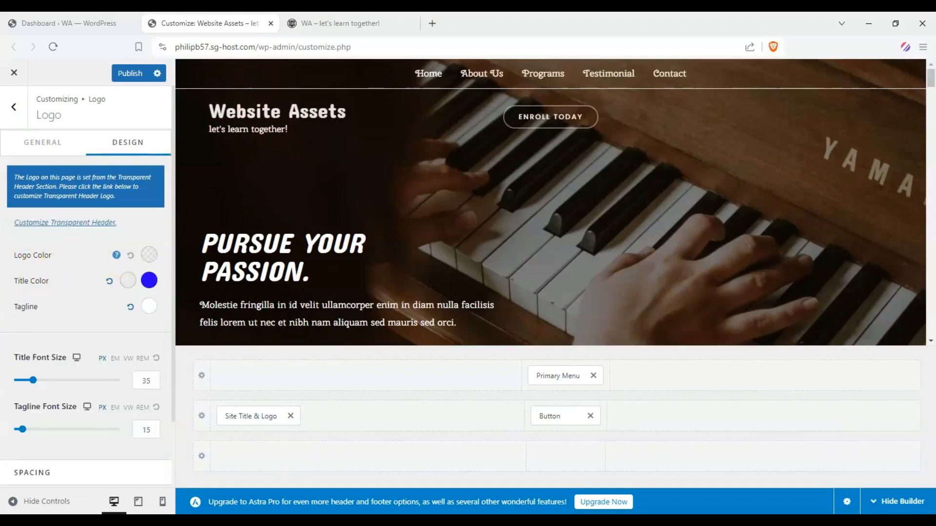
# Open the About Us page in the preview to check the header there.
pyautogui.scroll(-2, 16, 250)
pyautogui.scroll(2, 30, 213)
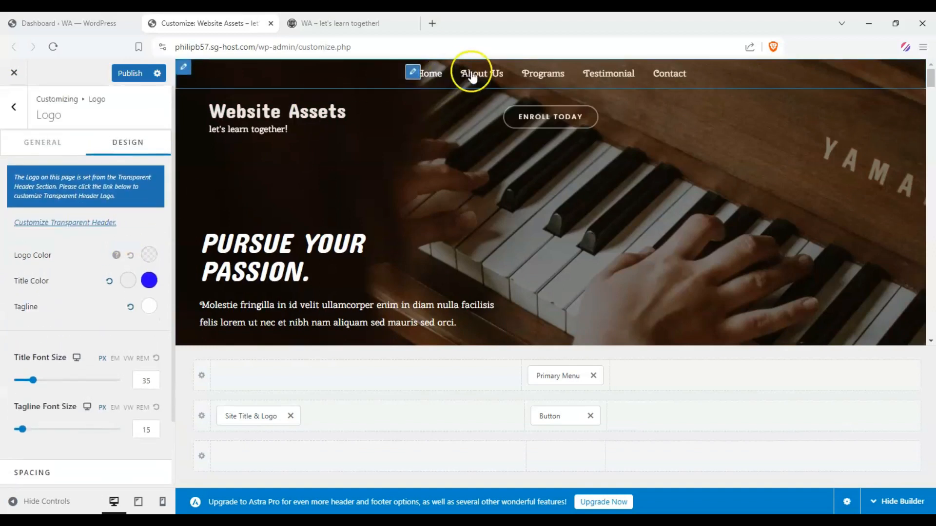
pyautogui.click(441, 72)
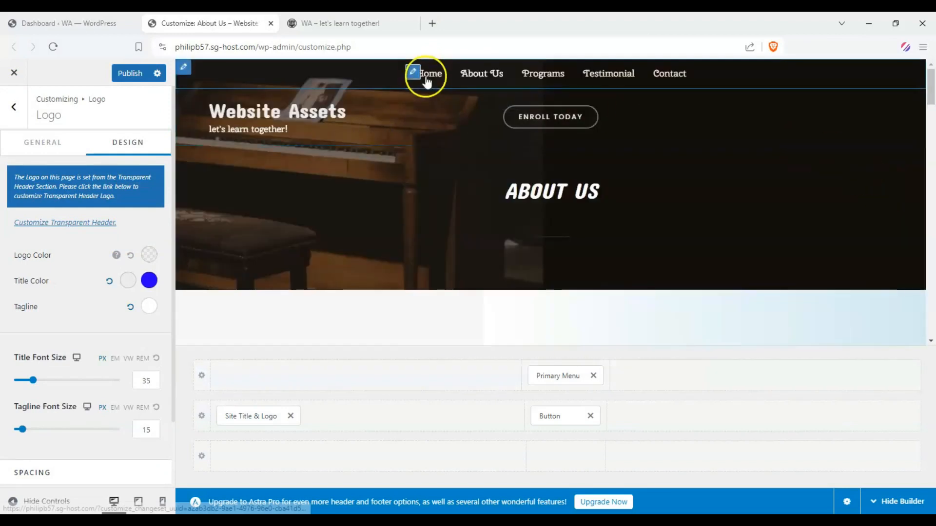
# Return the preview to the Home page and turn off the inline logo and site title option in the logo settings.
pyautogui.click(423, 72)
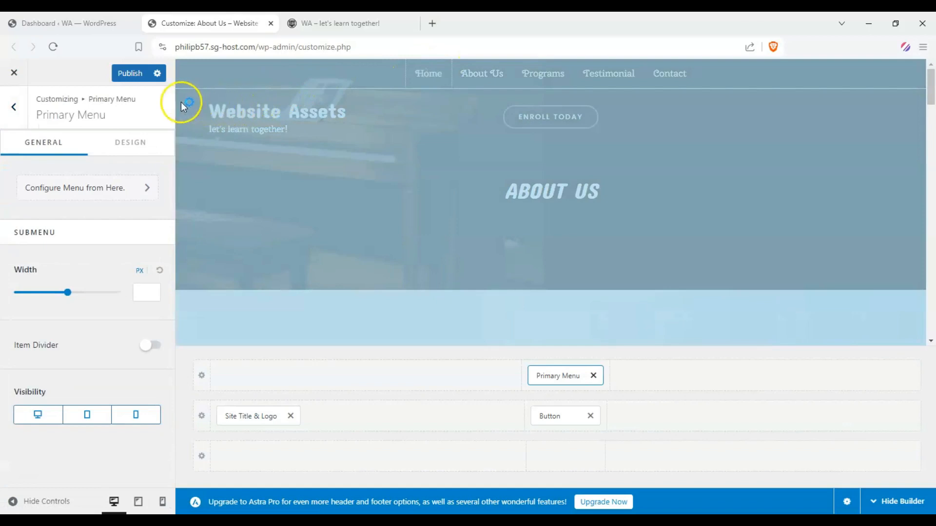
pyautogui.click(243, 417)
pyautogui.scroll(-5, 73, 380)
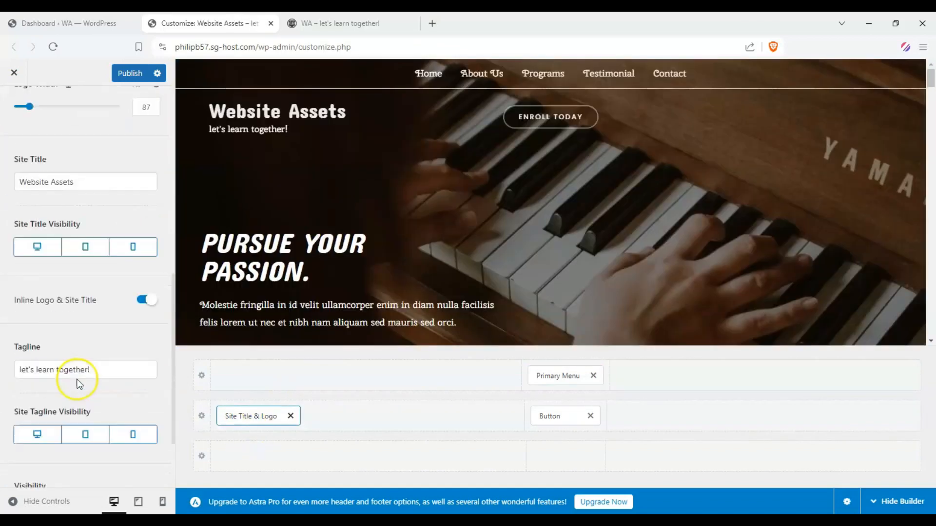
pyautogui.scroll(-2, 79, 385)
pyautogui.click(145, 215)
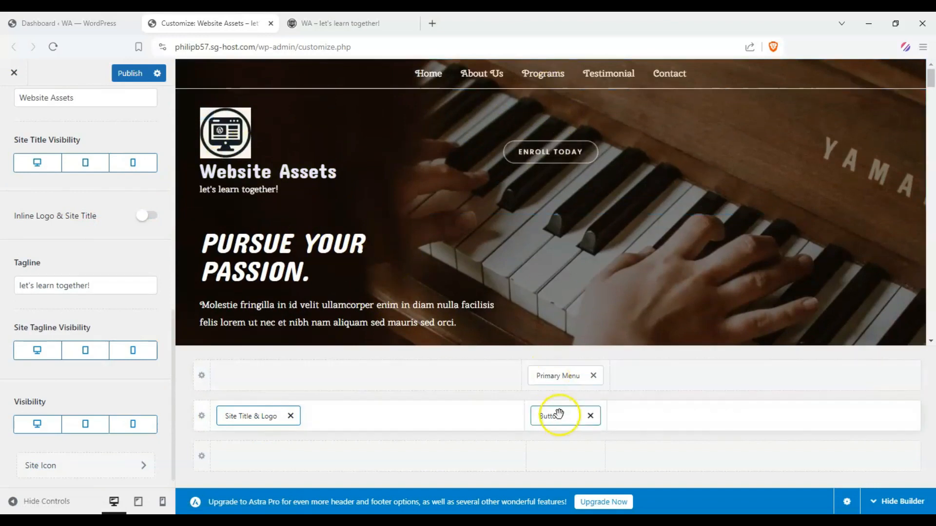
# Move the header button to the far right of the middle header row and the primary menu to that row's center.
pyautogui.moveTo(560, 420); pyautogui.dragTo(754, 426)
pyautogui.moveTo(558, 376); pyautogui.dragTo(552, 410)
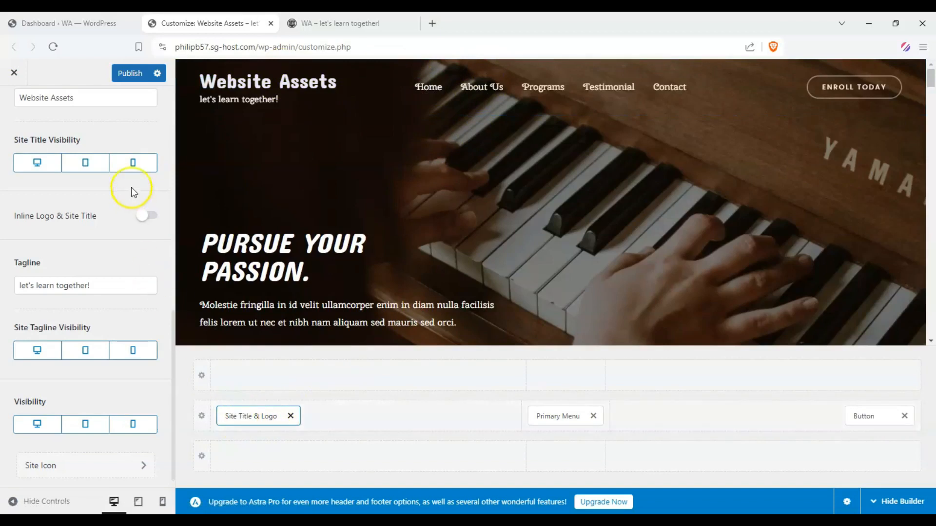
# Turn on the inline logo and site title option and return to the Header Builder overview.
pyautogui.click(146, 215)
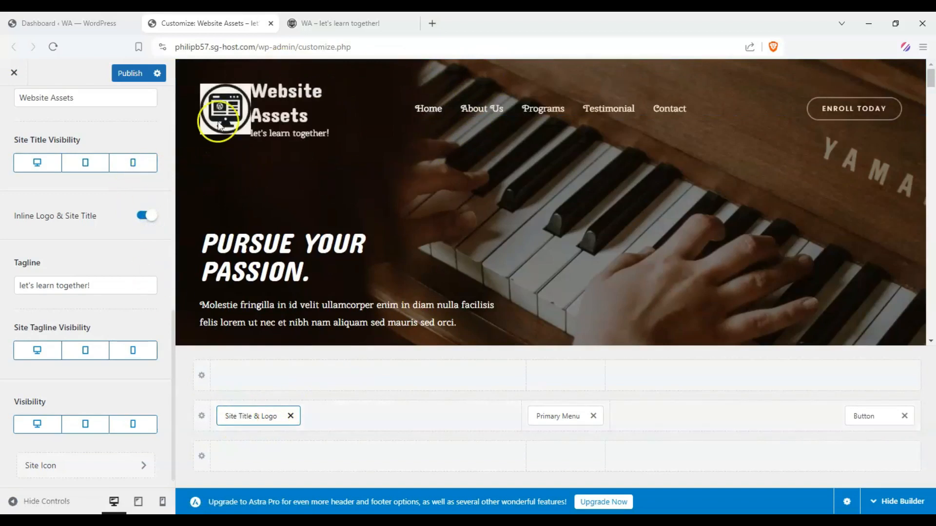
pyautogui.scroll(10, 107, 166)
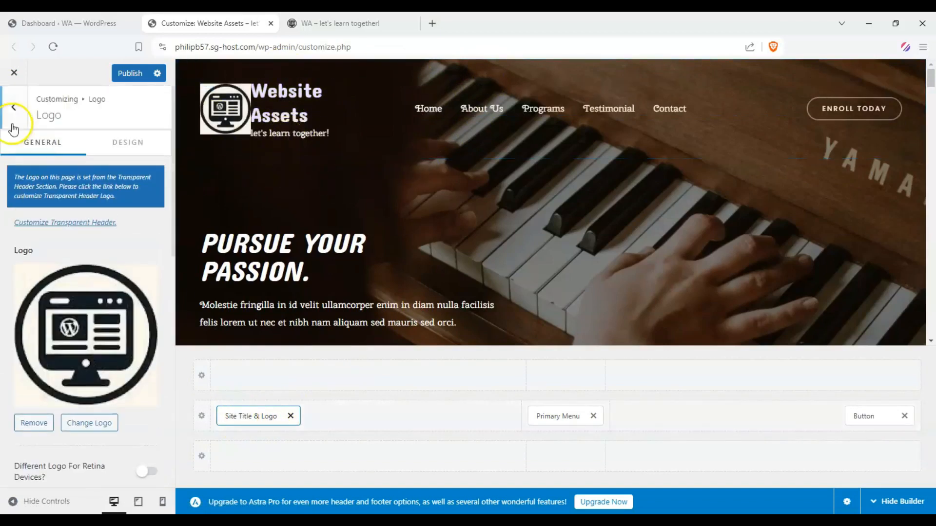
pyautogui.click(14, 108)
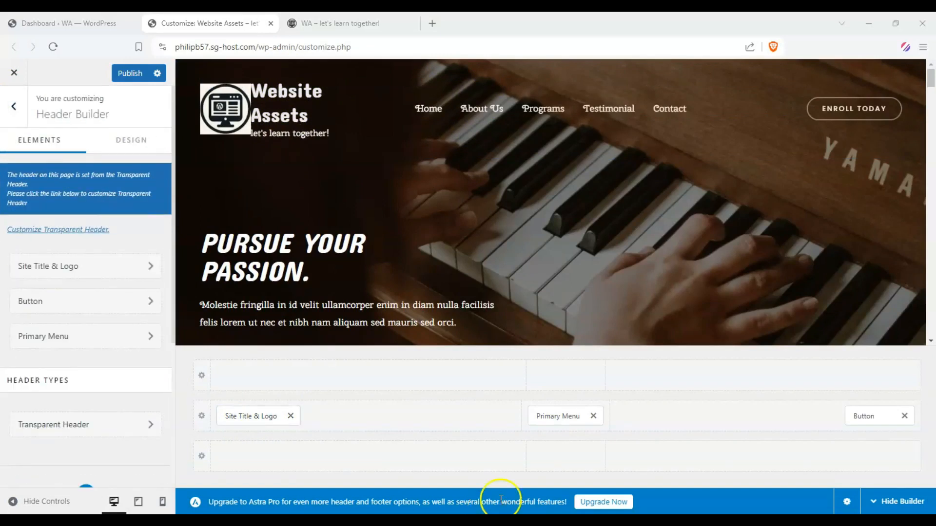
# View the primary menu's general settings and the home page preview, and return to the main Customizer overview.
pyautogui.click(571, 415)
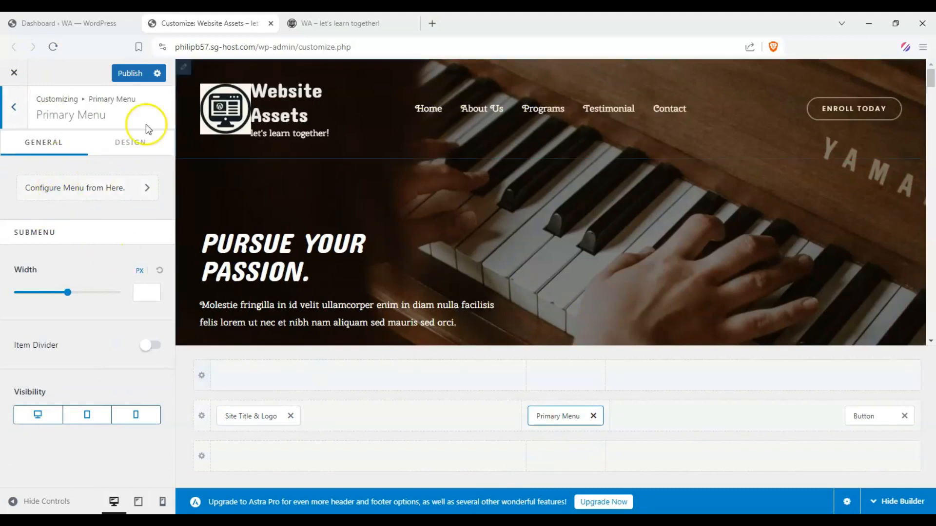
pyautogui.scroll(-10, 390, 205)
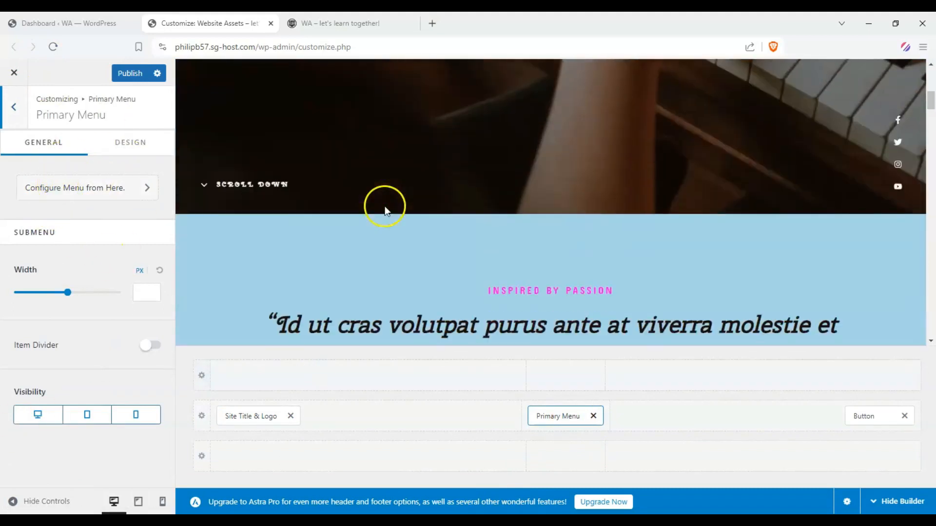
pyautogui.scroll(10, 320, 205)
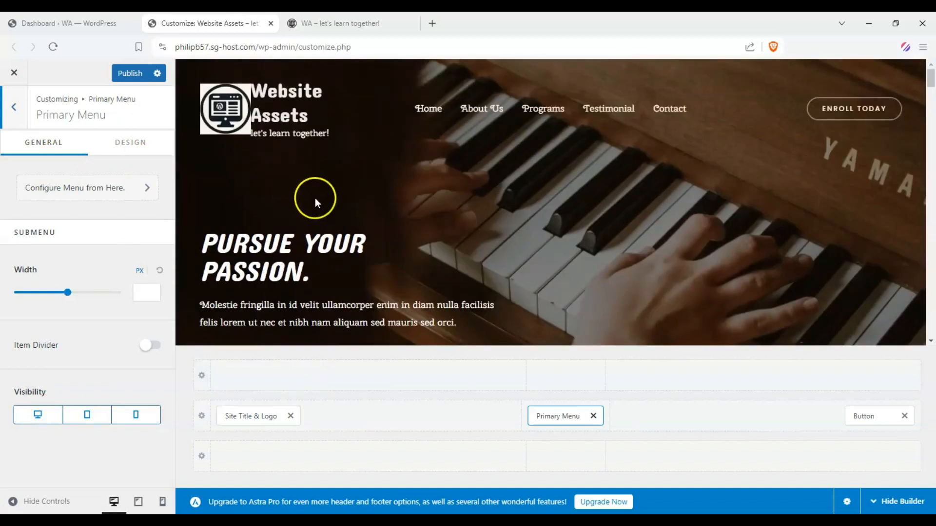
pyautogui.click(5, 110)
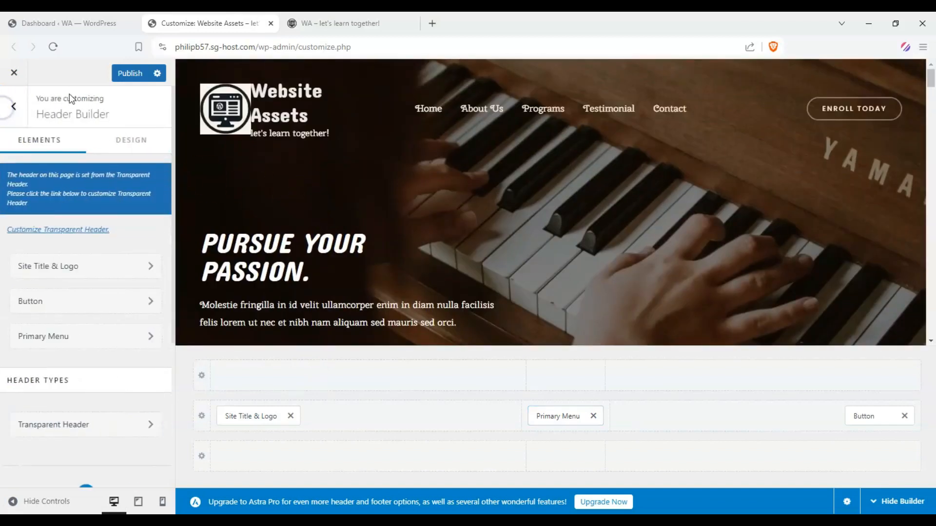
pyautogui.click(10, 108)
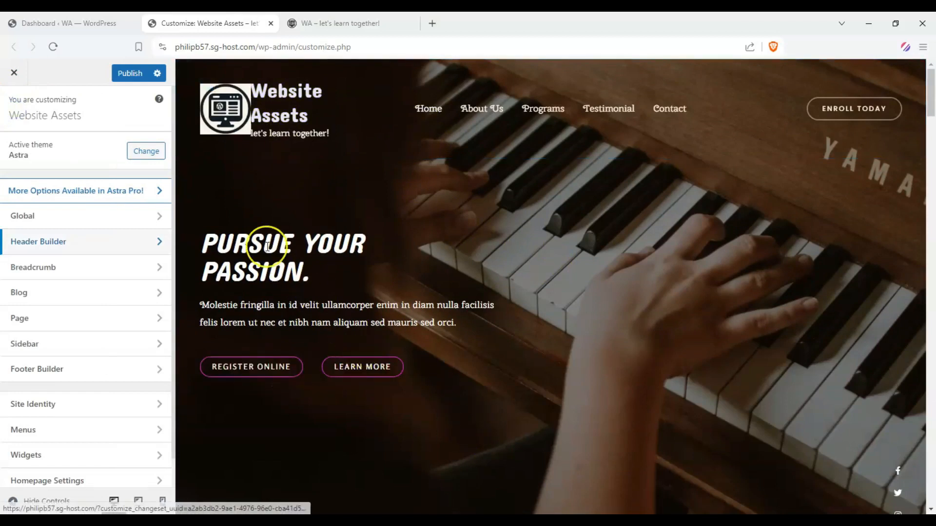
# Examine the home page preview from the header and hero text to the piano lessons section.
pyautogui.moveTo(203, 229); pyautogui.dragTo(490, 298)
pyautogui.click(491, 297)
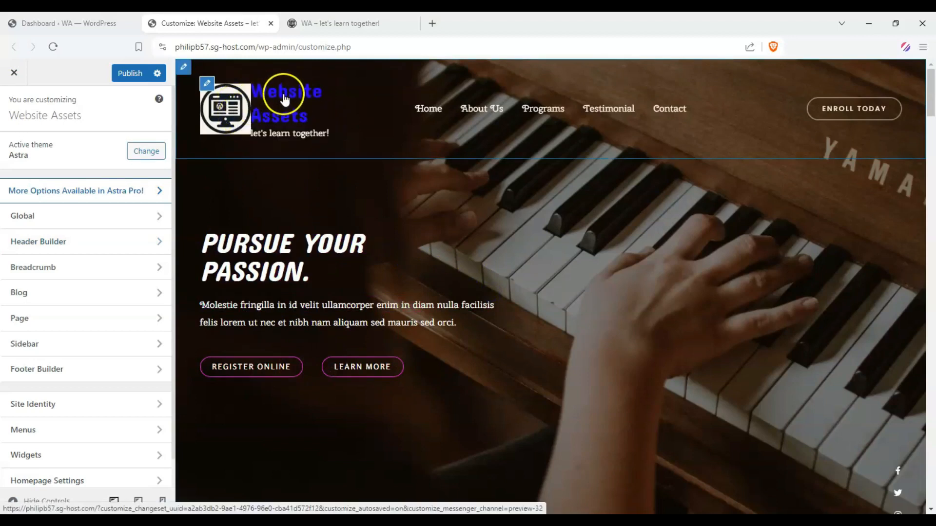
pyautogui.scroll(-10, 589, 283)
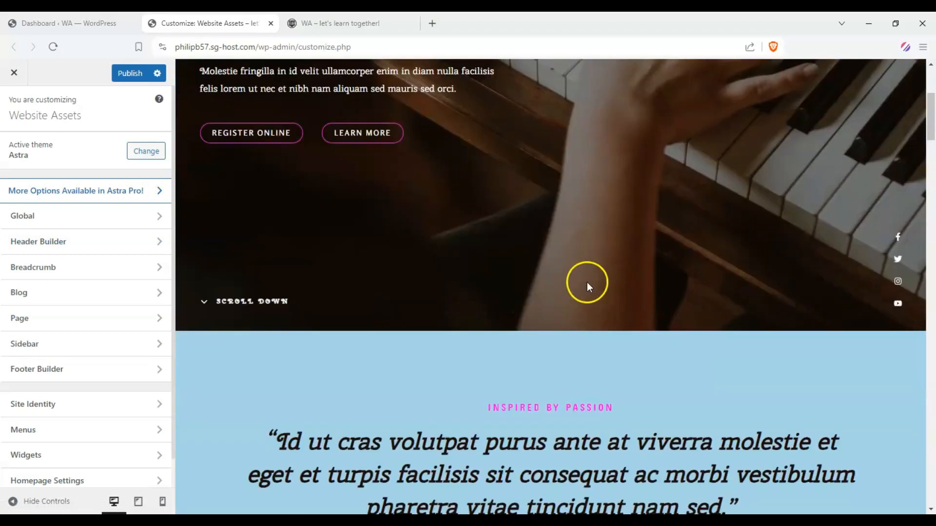
pyautogui.scroll(10, 539, 263)
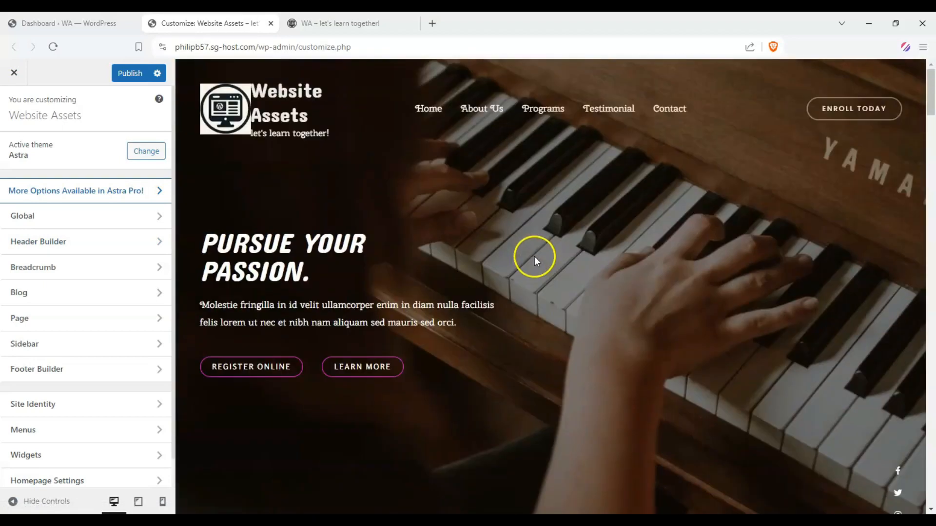
pyautogui.moveTo(226, 257); pyautogui.dragTo(477, 321)
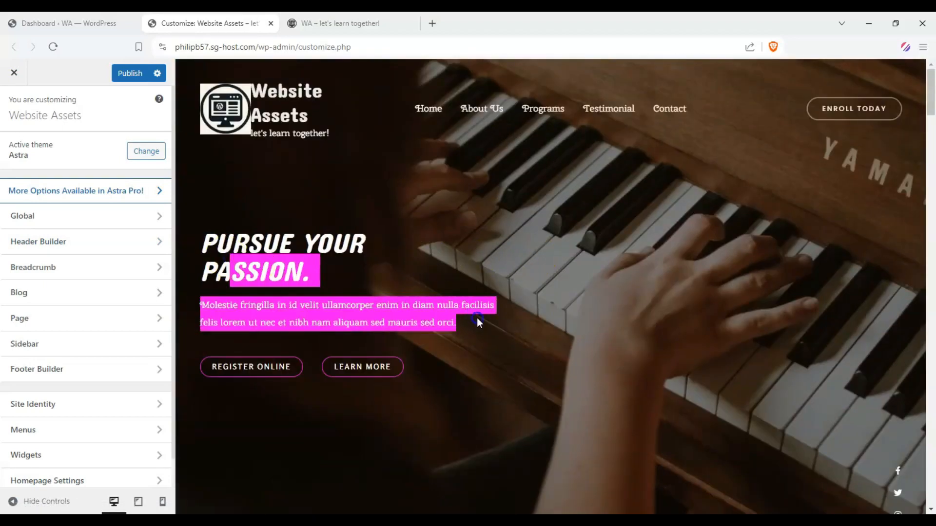
pyautogui.click(476, 319)
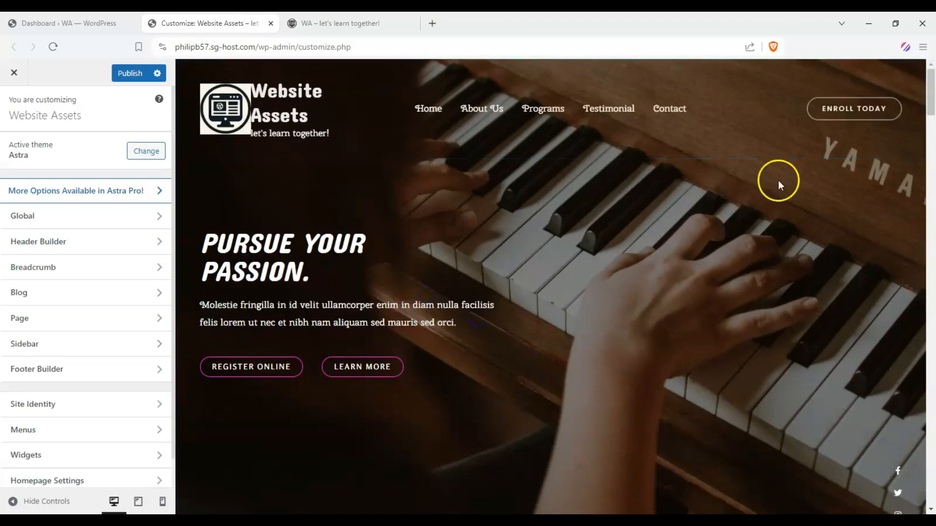
pyautogui.scroll(-1, 575, 301)
pyautogui.scroll(-10, 575, 301)
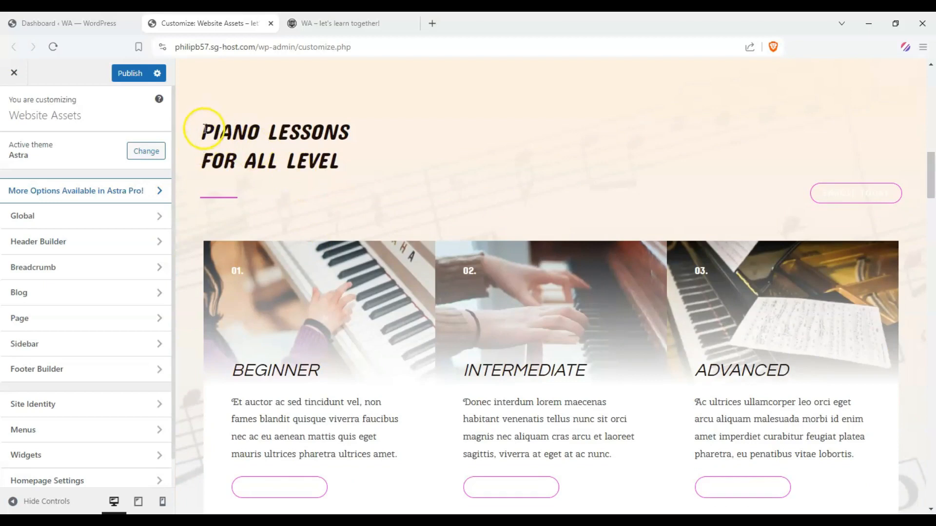
pyautogui.moveTo(203, 129); pyautogui.dragTo(340, 124)
pyautogui.click(429, 125)
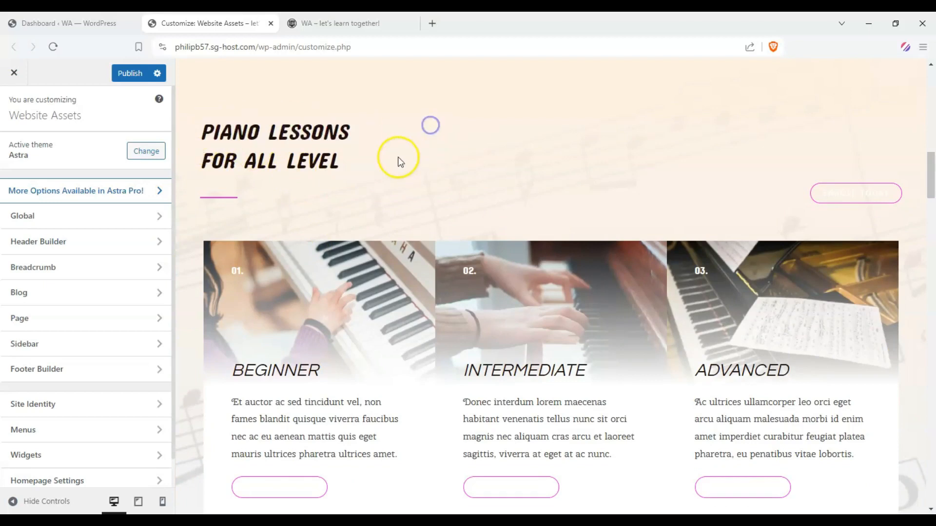
pyautogui.scroll(1, 405, 108)
pyautogui.scroll(5, 446, 195)
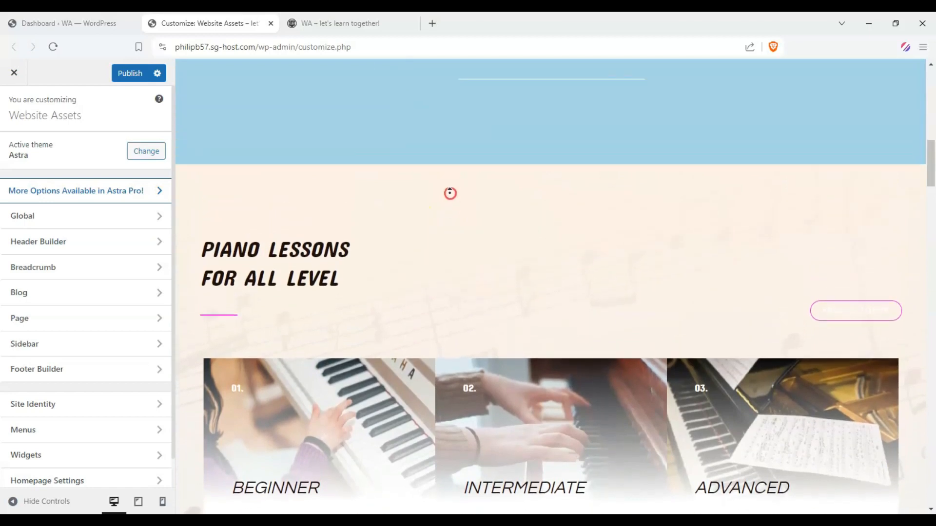
pyautogui.scroll(10, 435, 192)
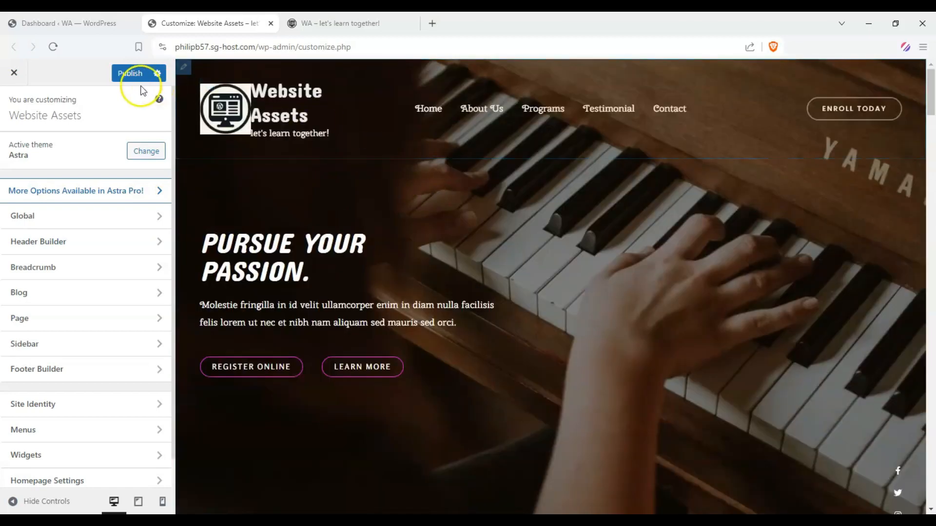
# Publish the Customizer changes and reload the live site to check the published header and site title.
pyautogui.click(131, 73)
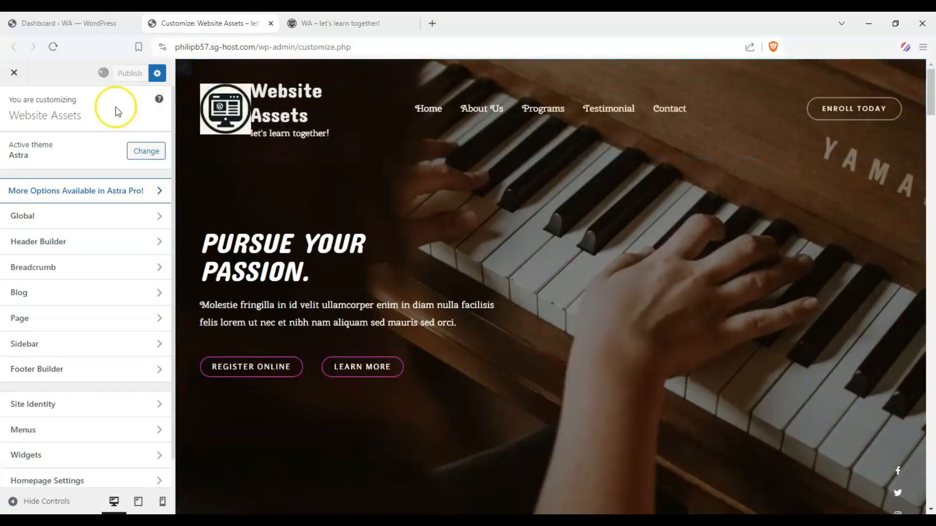
pyautogui.click(307, 22)
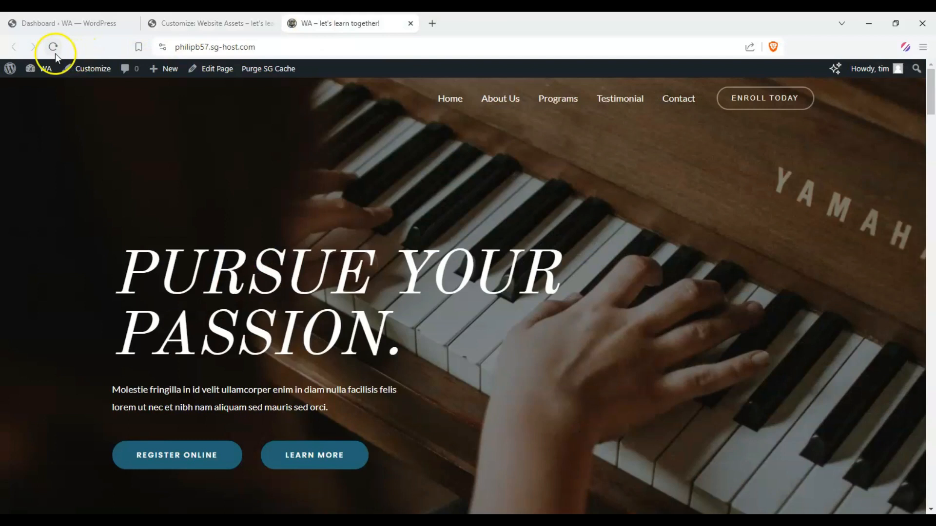
pyautogui.click(53, 49)
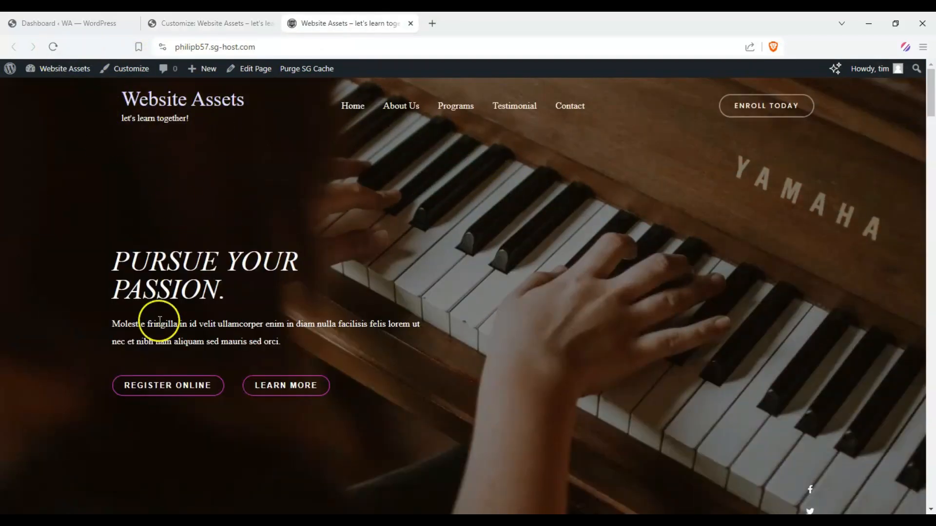
pyautogui.doubleClick(125, 98)
pyautogui.click(264, 185)
# Switch back to the Customizer to compare its home page preview with the live site.
pyautogui.click(258, 23)
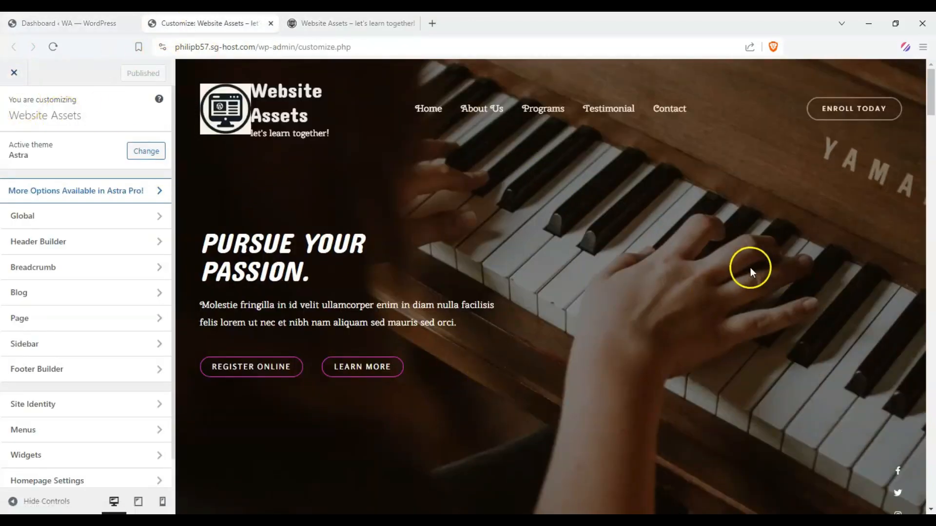
pyautogui.moveTo(610, 212); pyautogui.dragTo(792, 277)
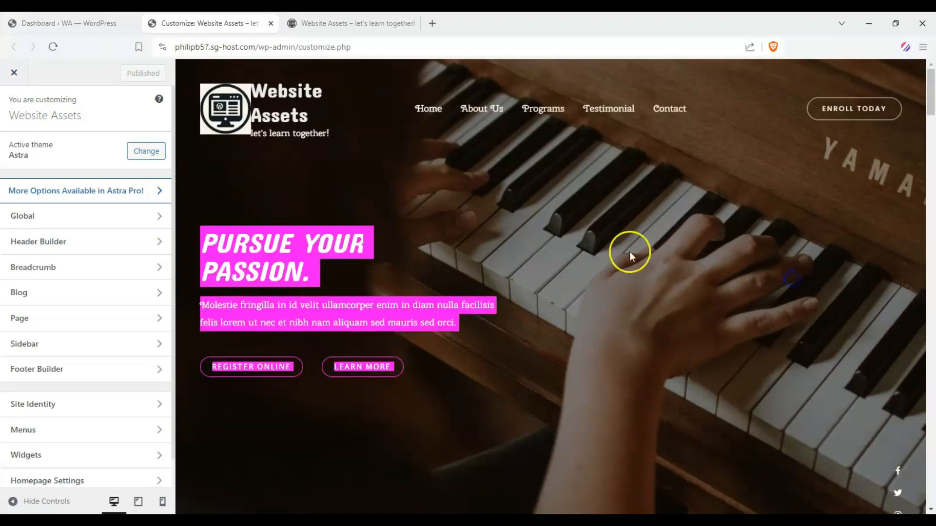
pyautogui.click(629, 252)
# Switch to the WordPress dashboard and open the list of all posts.
pyautogui.click(69, 23)
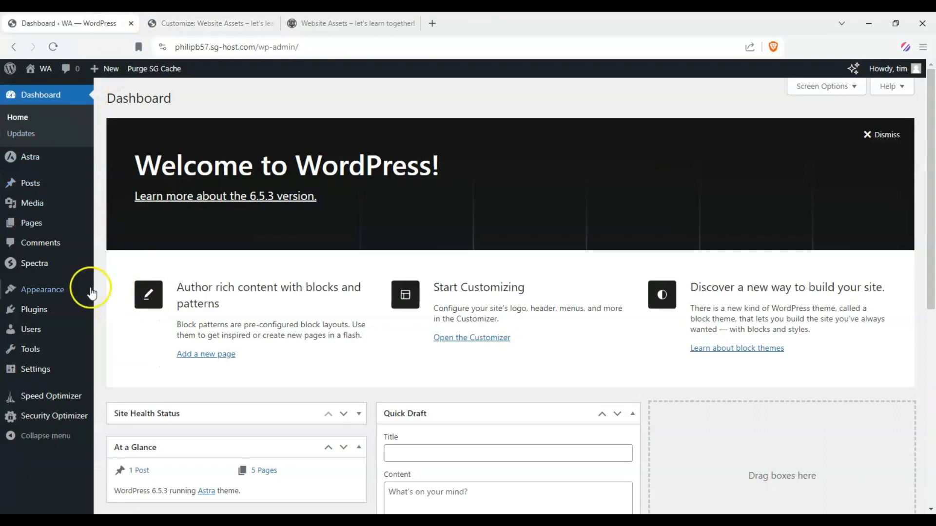
pyautogui.moveTo(58, 184)
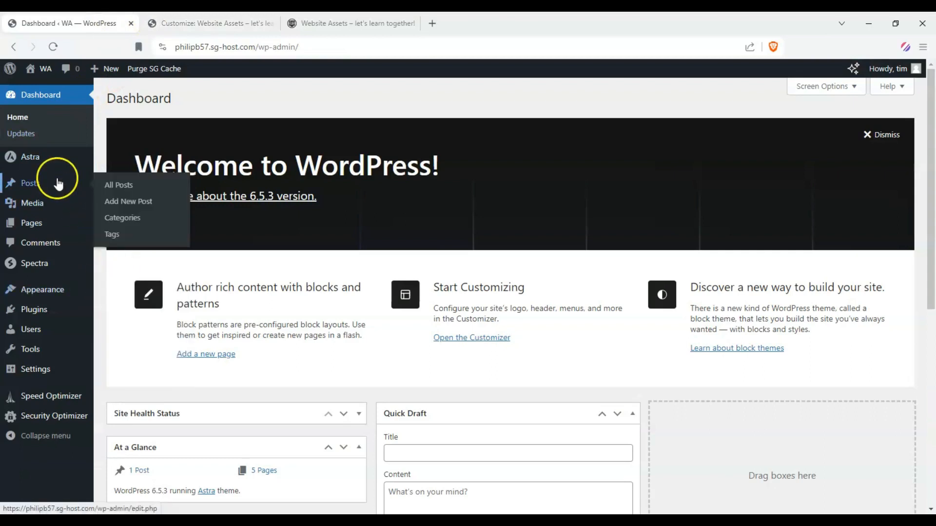
pyautogui.click(109, 185)
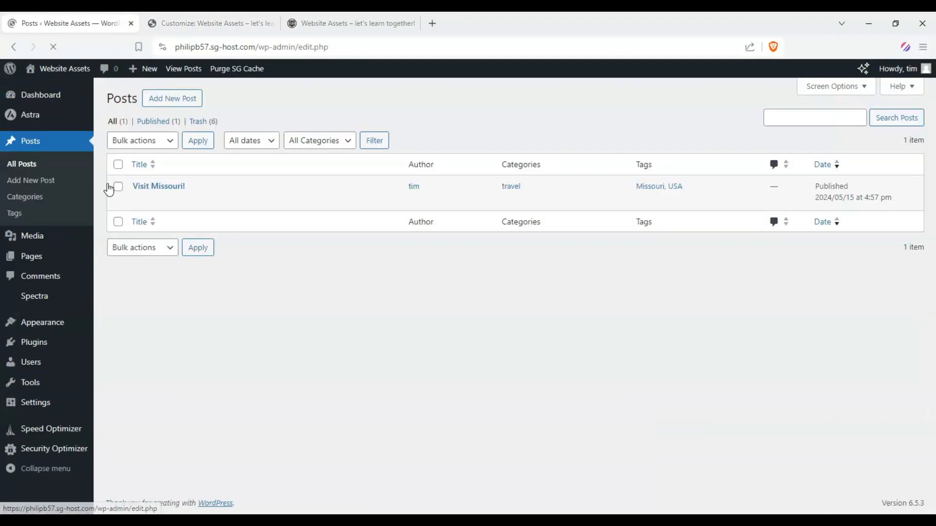
# Open the list of all pages and open the Home front page for editing.
pyautogui.moveTo(47, 268)
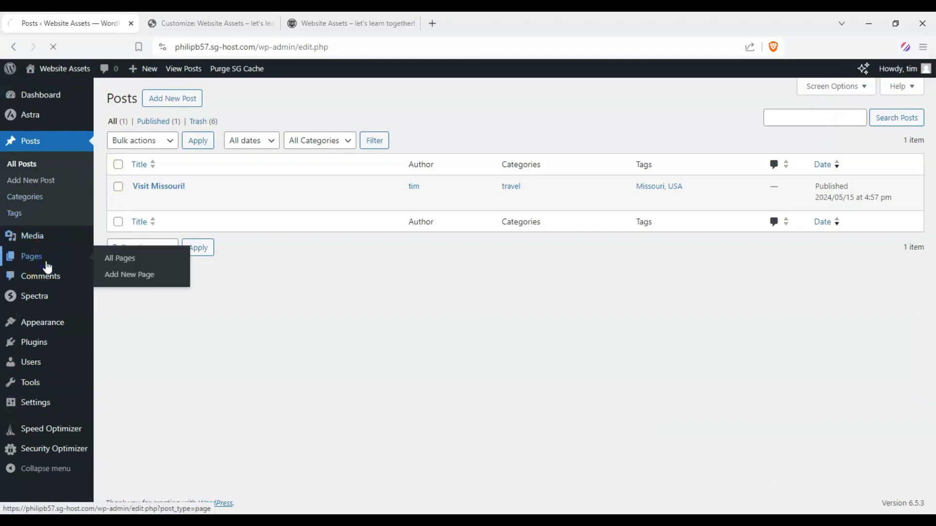
pyautogui.click(115, 258)
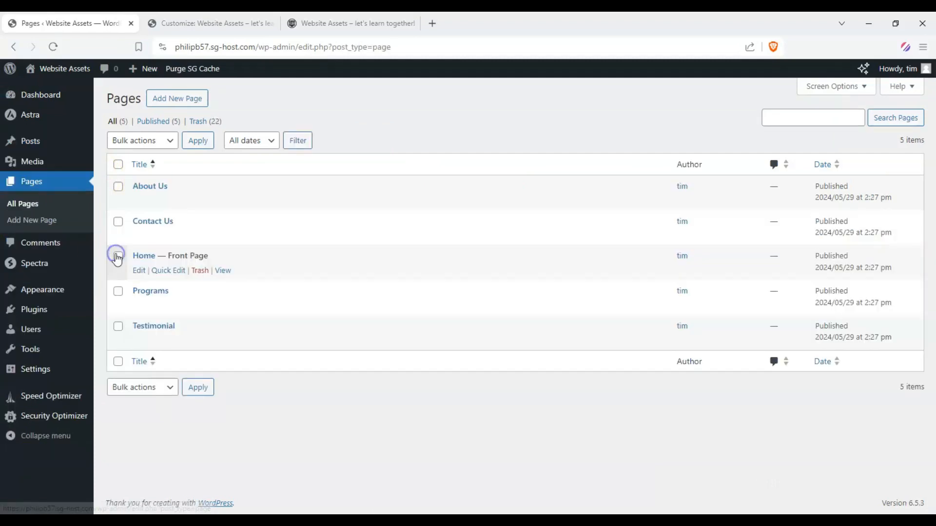
pyautogui.click(143, 258)
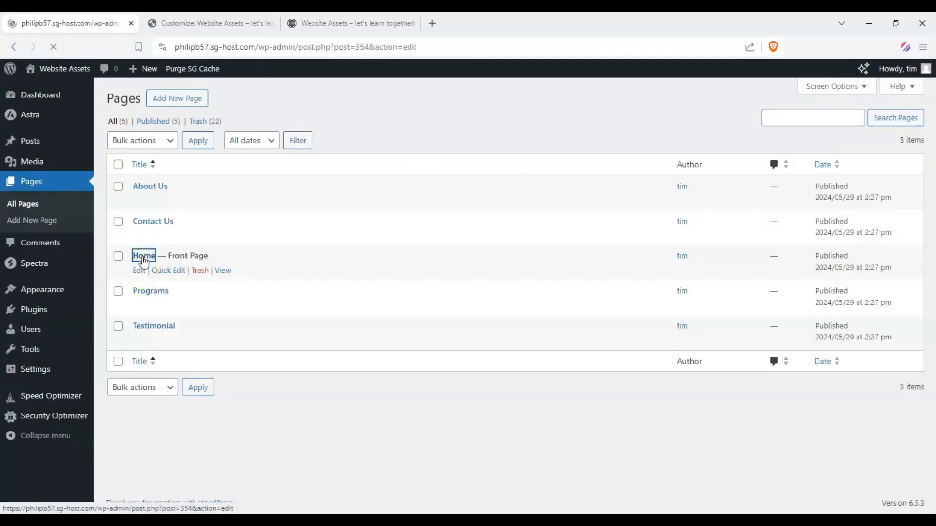
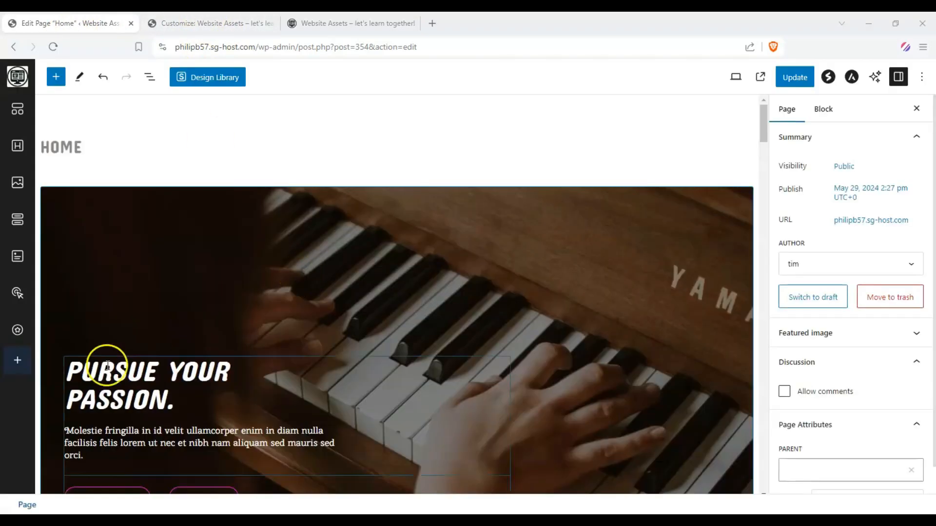
# Change the lessons section heading "Piano Lessons for all level" to "WordPress Lessons for all levels".
pyautogui.moveTo(221, 404); pyautogui.dragTo(76, 369)
pyautogui.scroll(-1, 252, 311)
pyautogui.scroll(-15, 252, 311)
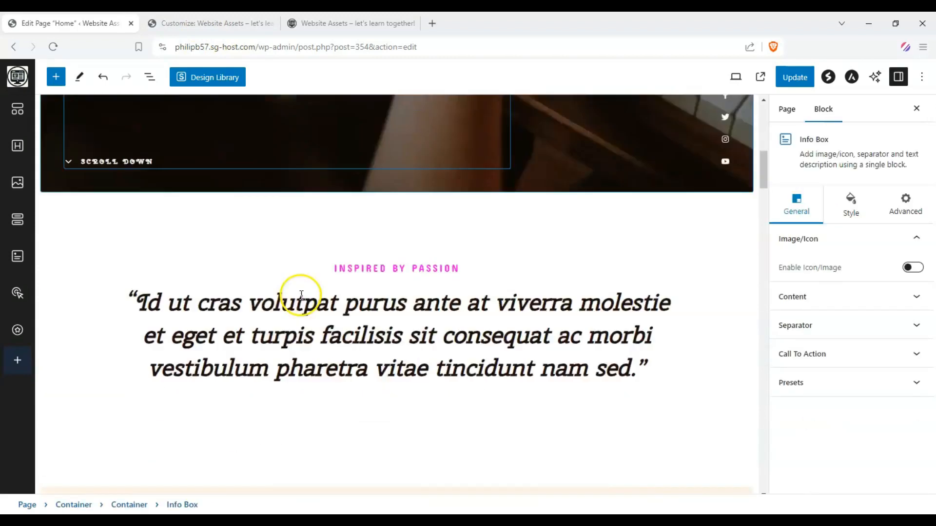
pyautogui.scroll(5, 512, 272)
pyautogui.scroll(10, 441, 272)
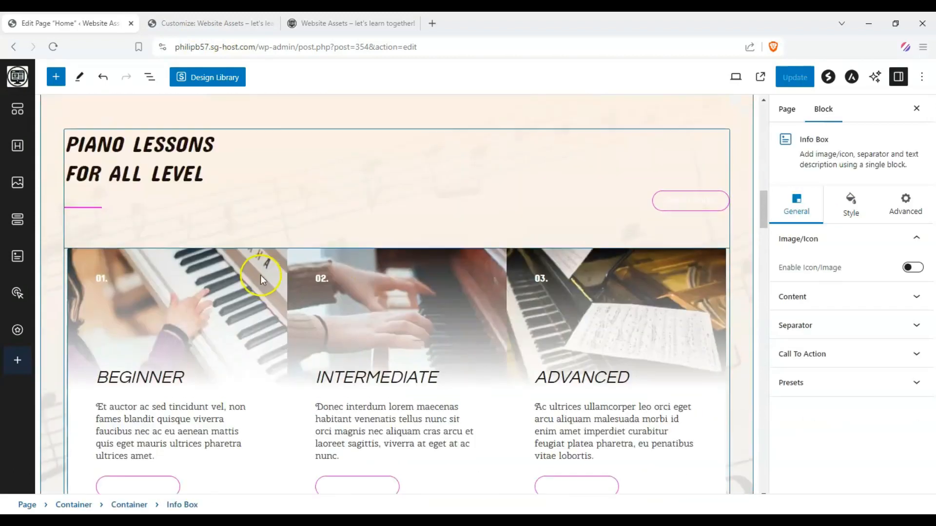
pyautogui.scroll(-2, 99, 286)
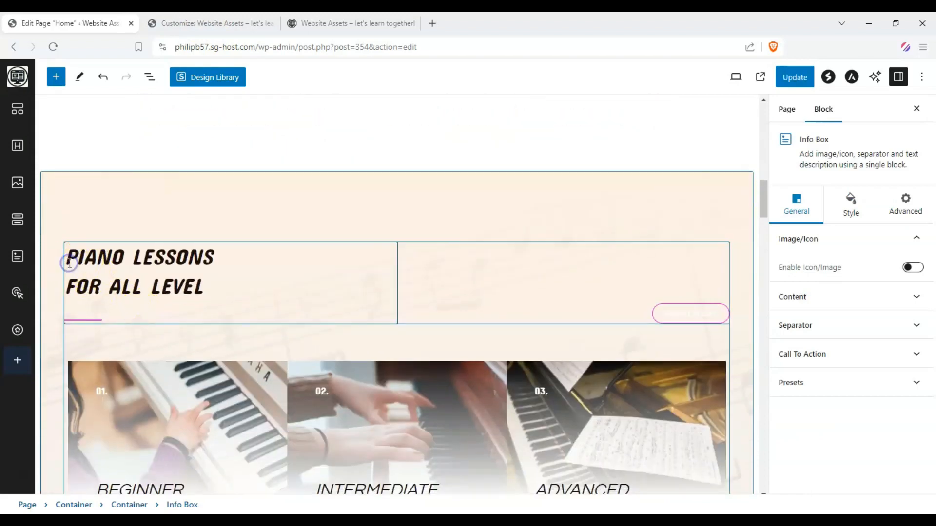
pyautogui.moveTo(70, 263); pyautogui.dragTo(220, 270)
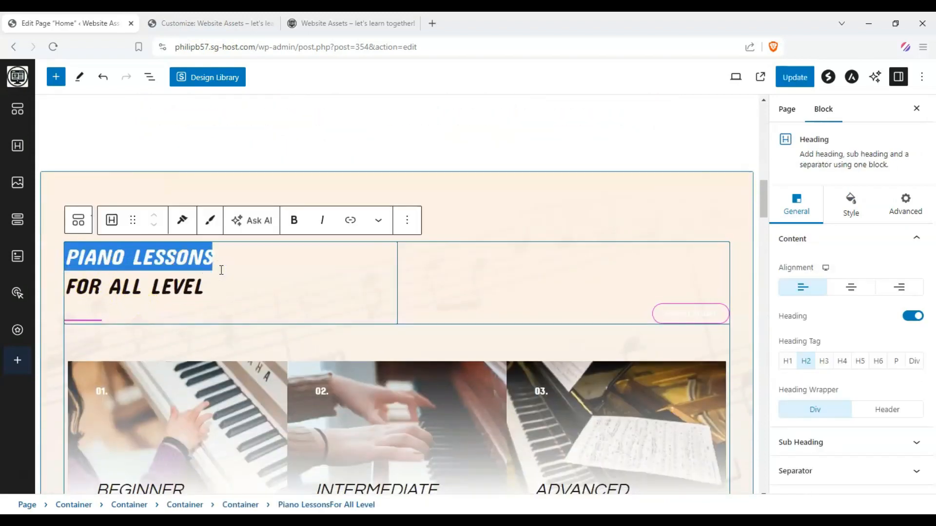
pyautogui.write('WORDPRE')
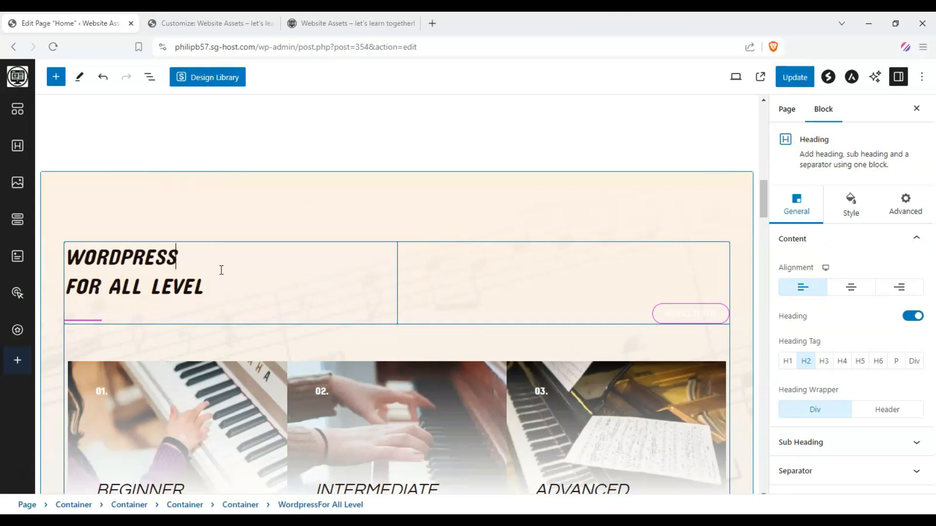
pyautogui.write('ss Lesso')
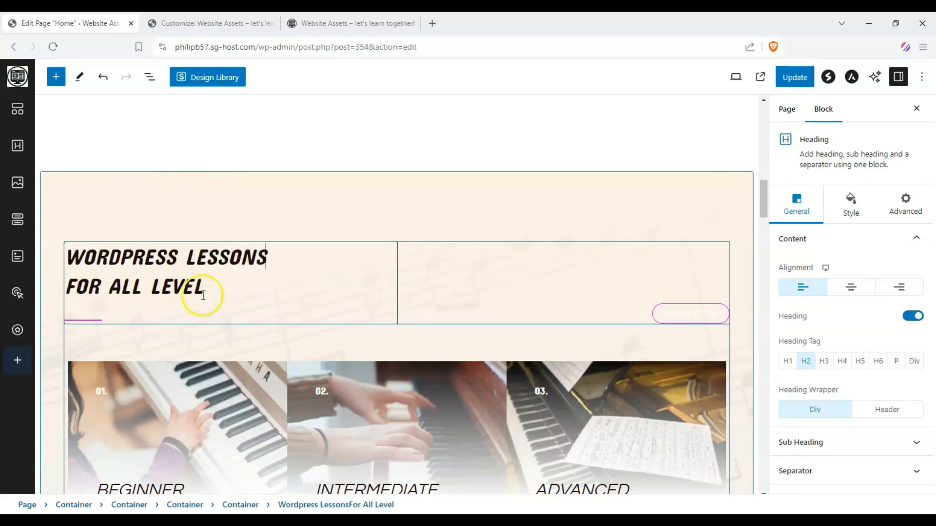
pyautogui.click(207, 293)
pyautogui.write('s')
pyautogui.scroll(-3, 449, 271)
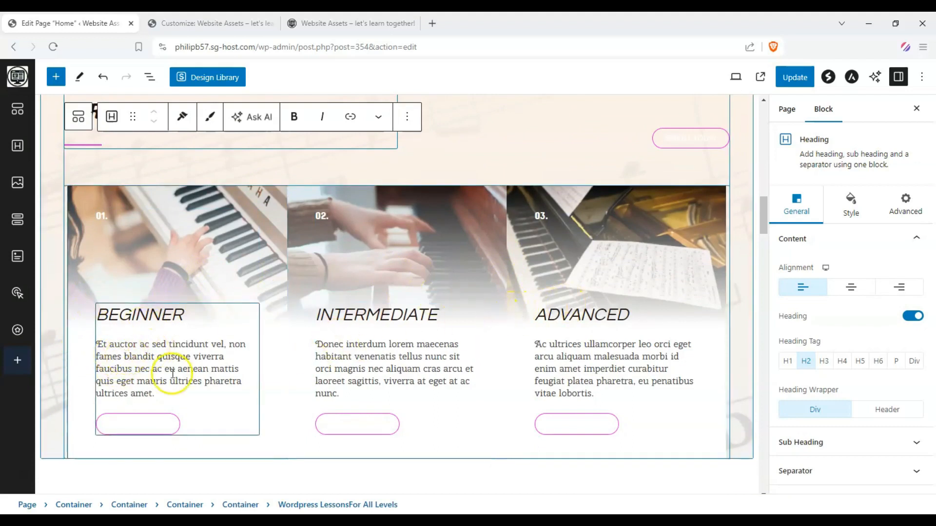
# Replace the hero heading "Pursue your passion." with "FREE WORDPRESS EDUCATION!".
pyautogui.moveTo(763, 215); pyautogui.dragTo(778, 138)
pyautogui.click(76, 223)
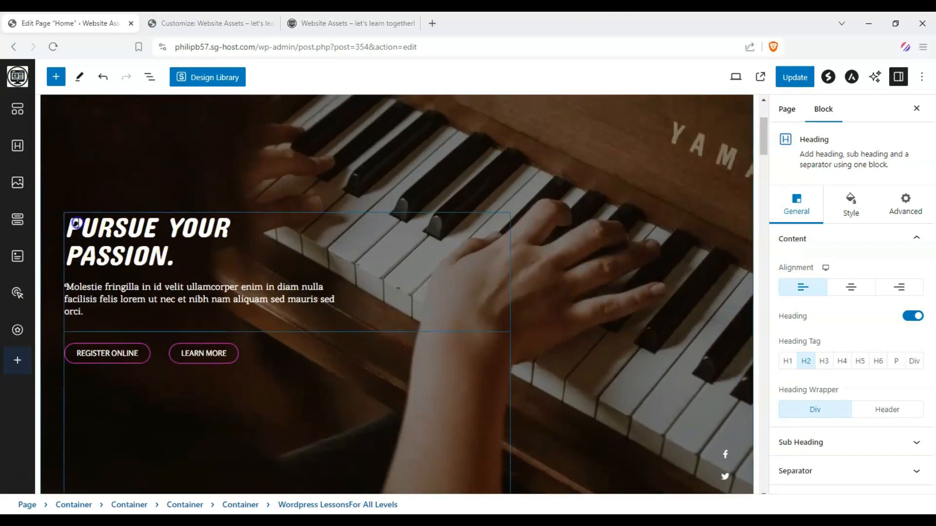
pyautogui.moveTo(77, 223)
pyautogui.mouseDown()
pyautogui.moveTo(180, 256)
pyautogui.moveTo(64, 232)
pyautogui.mouseUp()
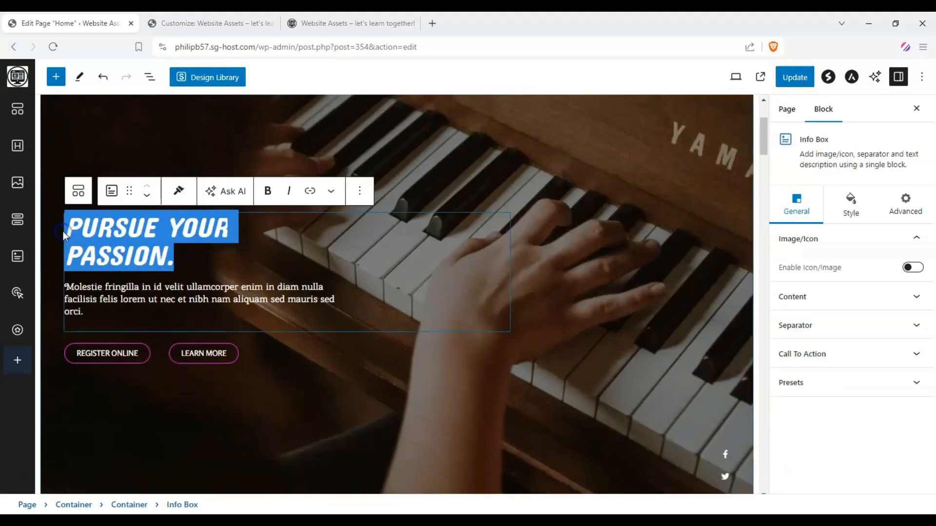
pyautogui.write('FFREE')
pyautogui.press('BackSpace')
pyautogui.press('BackSpace')
pyautogui.press('BackSpace')
pyautogui.press('BackSpace')
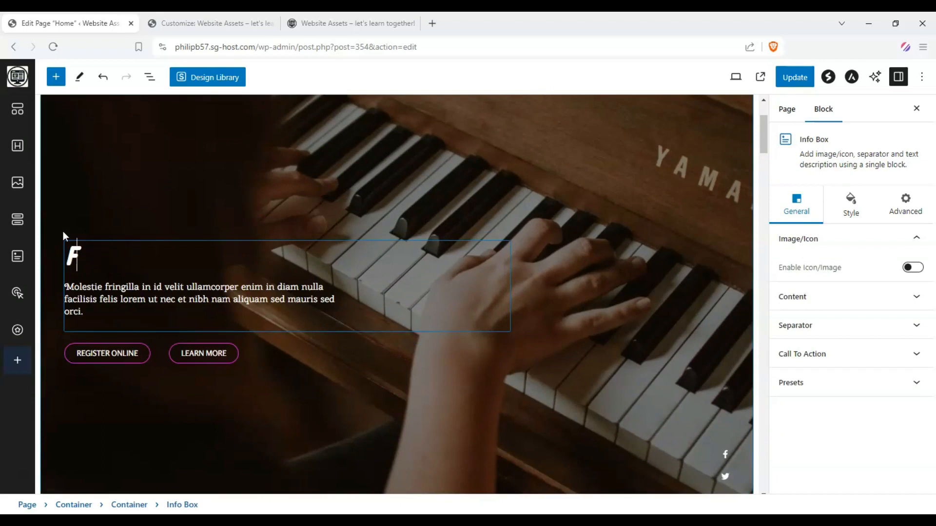
pyautogui.write('REE WORDPRESS EDUCATION!')
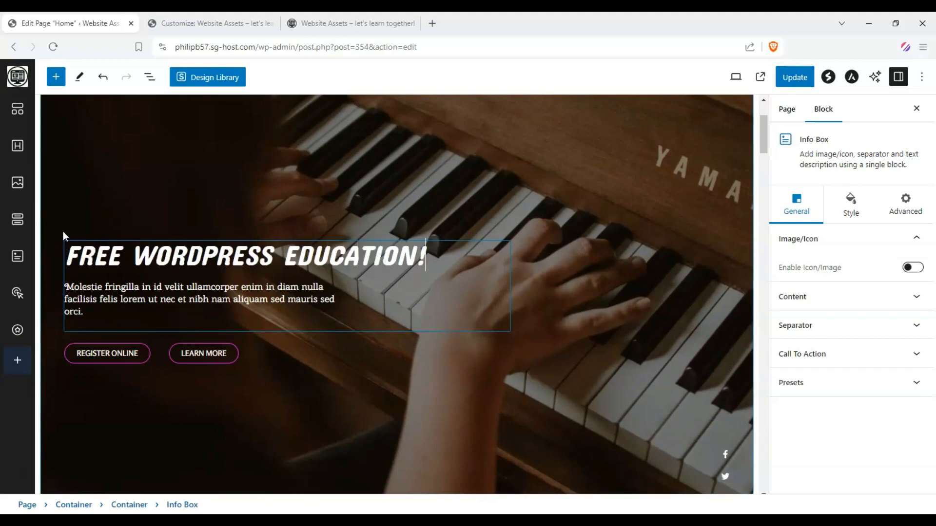
# Replace the placeholder description under the hero heading with "From the basics to mastering themes like Astra... We have it all!".
pyautogui.moveTo(83, 311); pyautogui.dragTo(68, 290)
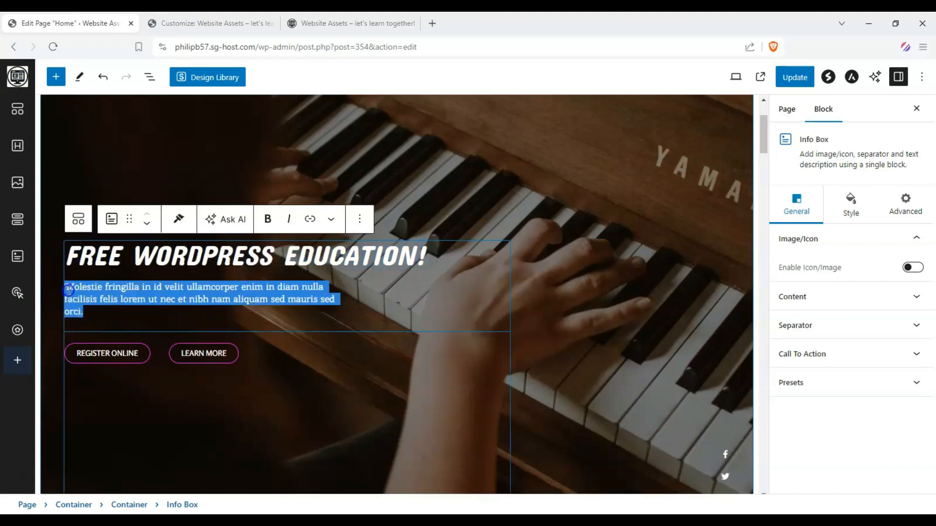
pyautogui.scroll(-1, 60, 290)
pyautogui.write('From')
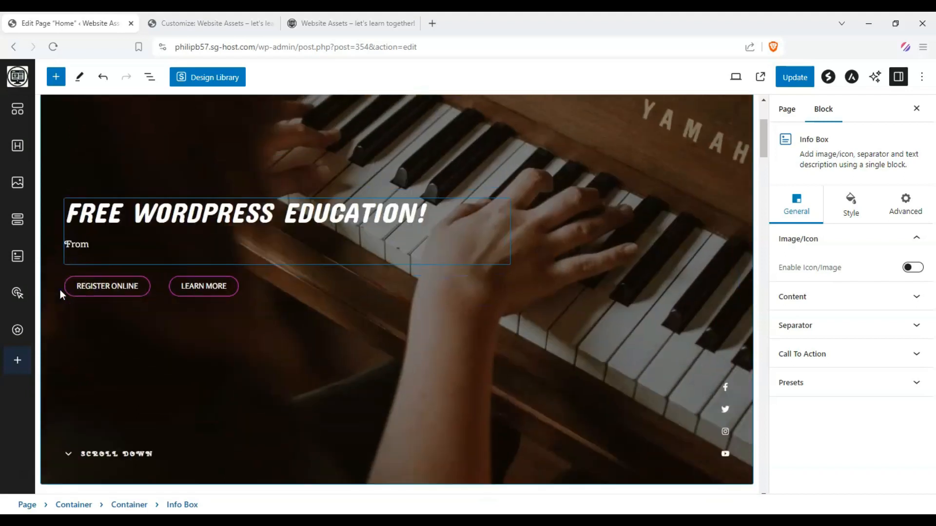
pyautogui.write(' the basics to masteriu')
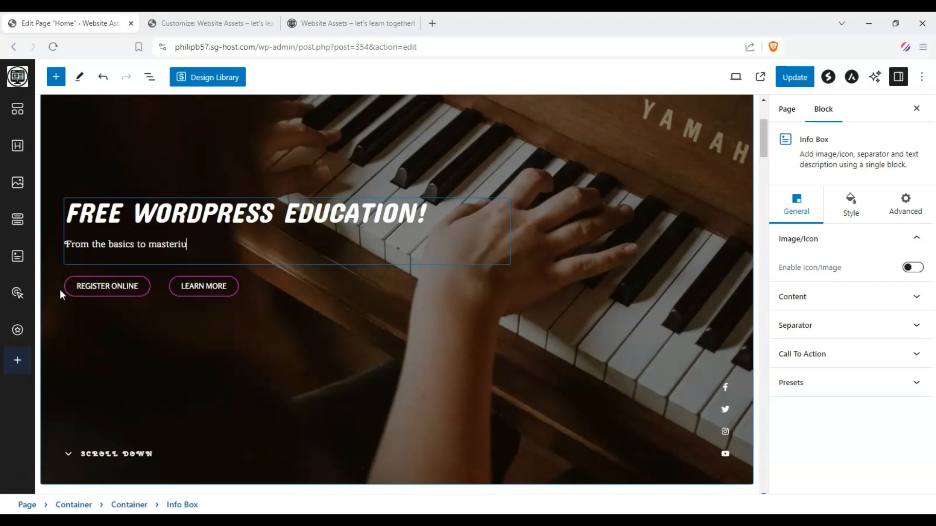
pyautogui.press('BackSpace')
pyautogui.write('ng th')
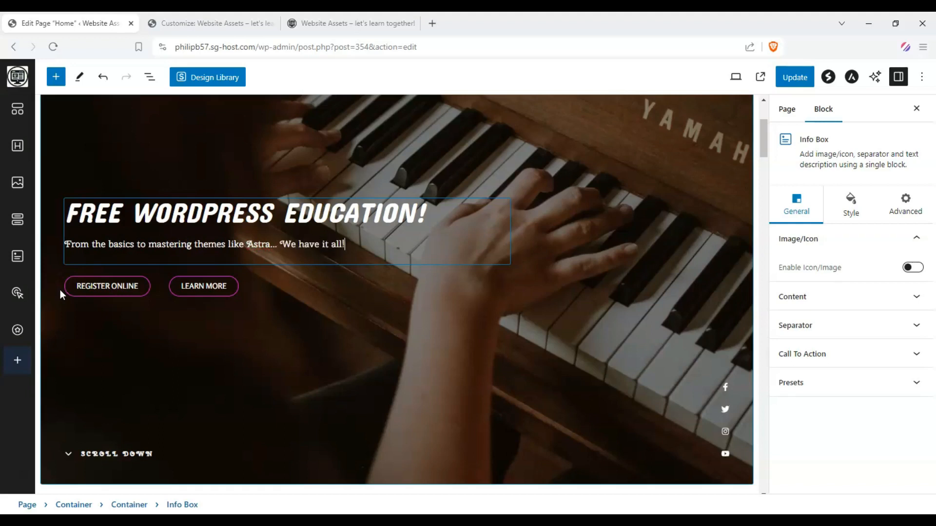
# Relabel the hero's Register Online button "SUBSCRIBE TO THE CHANNEL!" and set its link to the placeholder text "WA youtube".
pyautogui.click(112, 288)
pyautogui.doubleClick(112, 289)
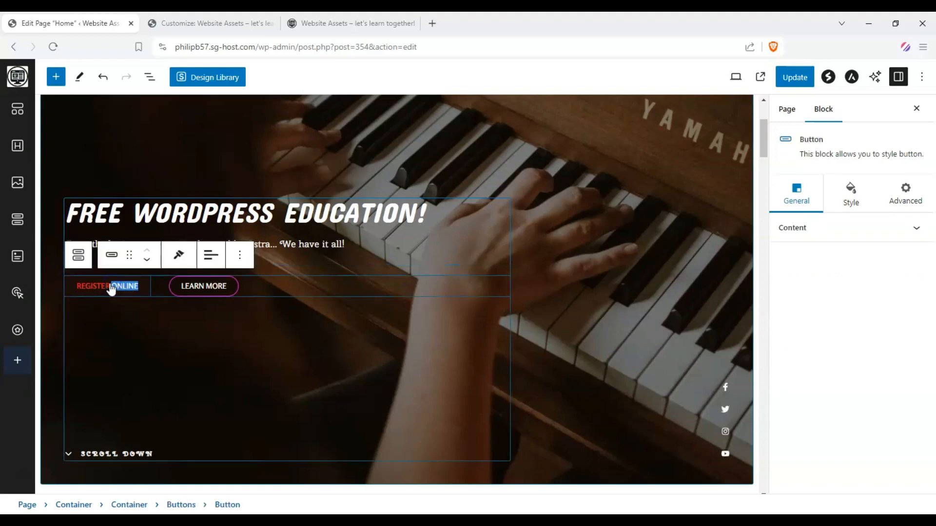
pyautogui.tripleClick(111, 287)
pyautogui.write('S')
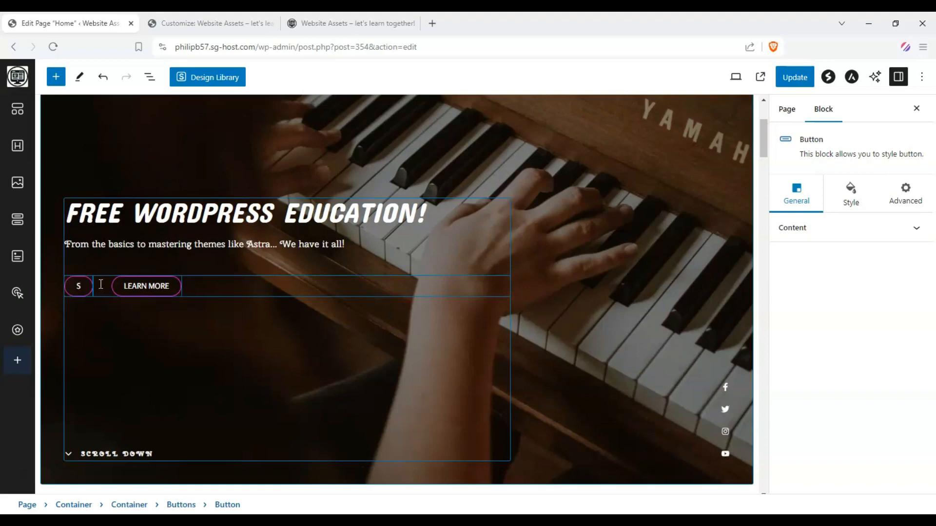
pyautogui.write('UBSCR')
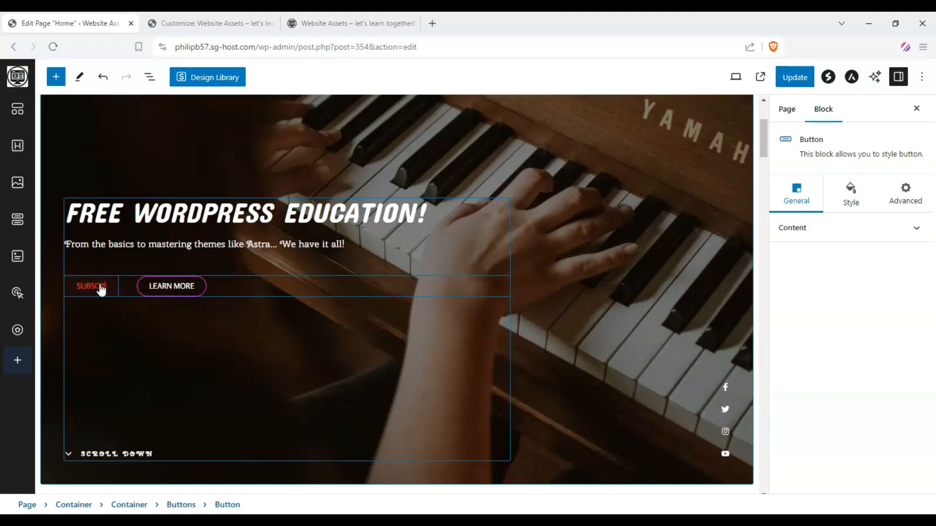
pyautogui.write('IBE TO THE CHANNEL!')
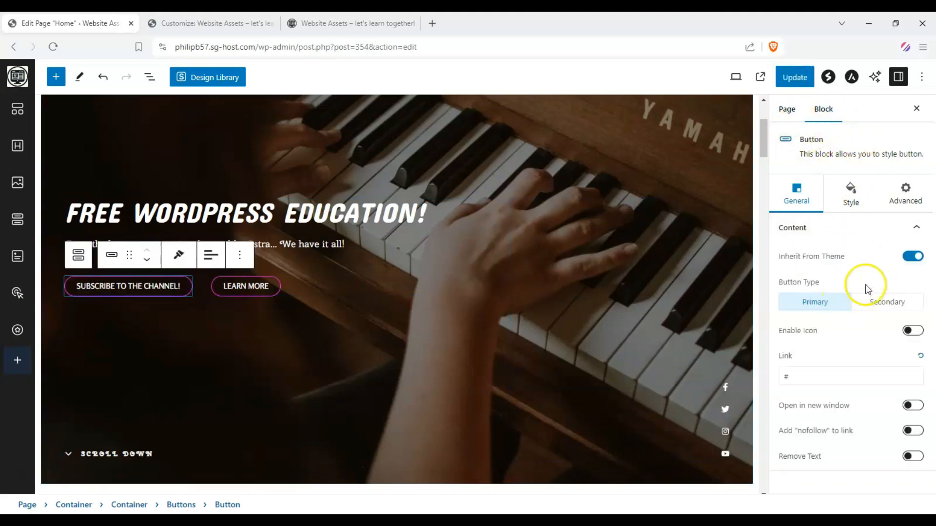
pyautogui.click(846, 382)
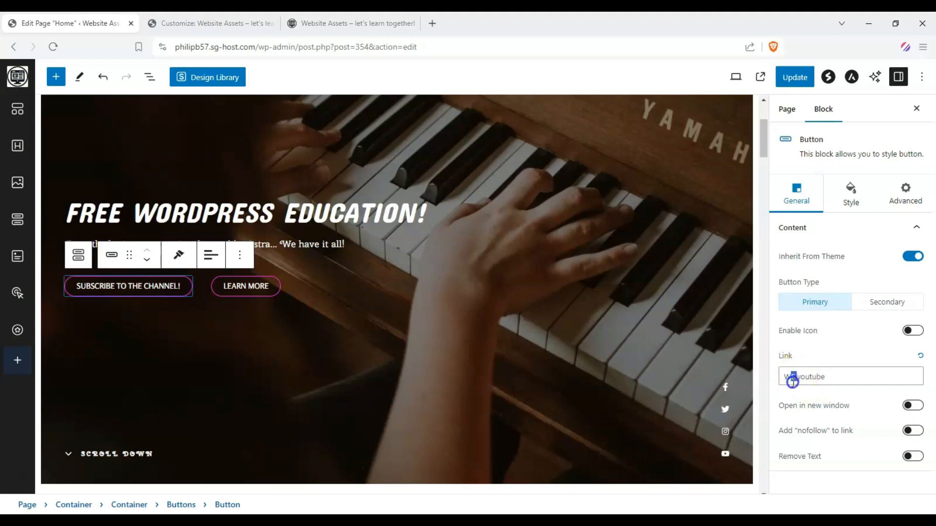
pyautogui.write('A')
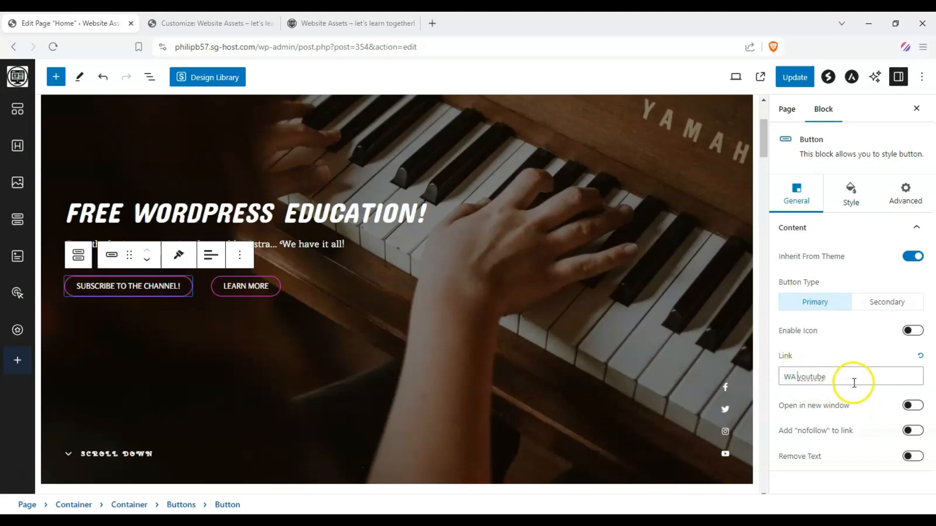
# Select the hero section's outermost container and open its background style settings.
pyautogui.click(560, 325)
pyautogui.scroll(3, 479, 264)
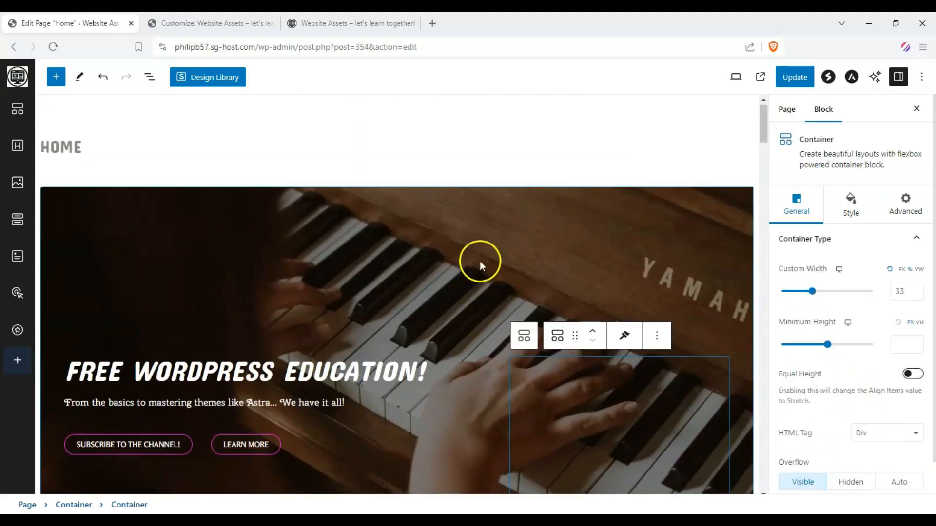
pyautogui.click(277, 292)
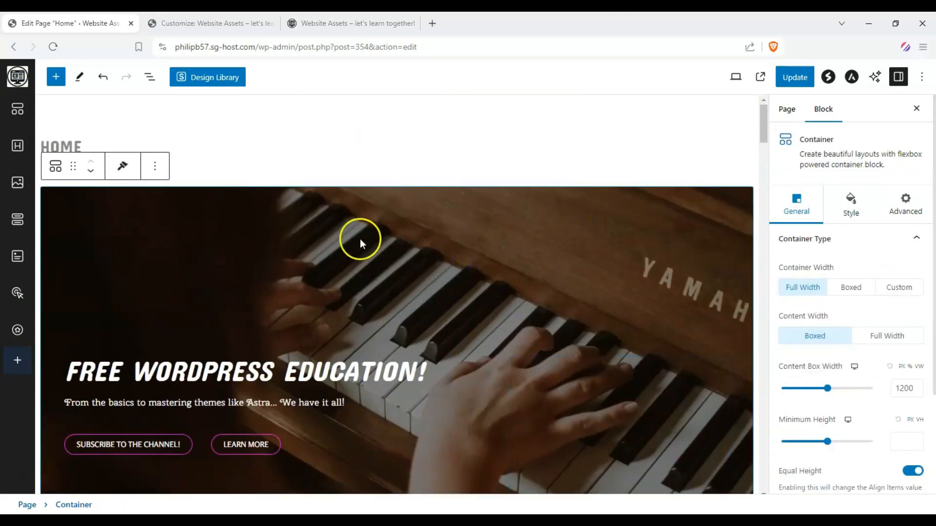
pyautogui.click(836, 204)
pyautogui.scroll(-1, 666, 197)
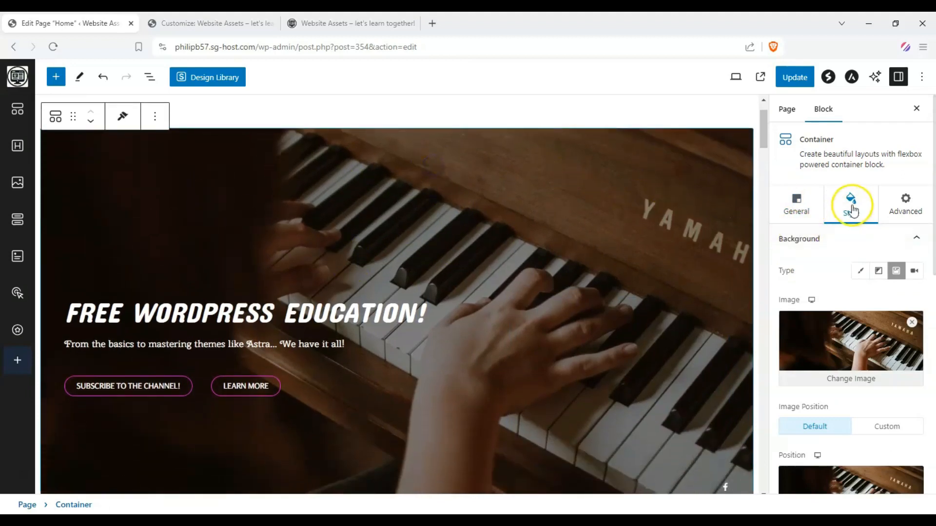
# Try a solid bright red background color on the hero container.
pyautogui.click(862, 271)
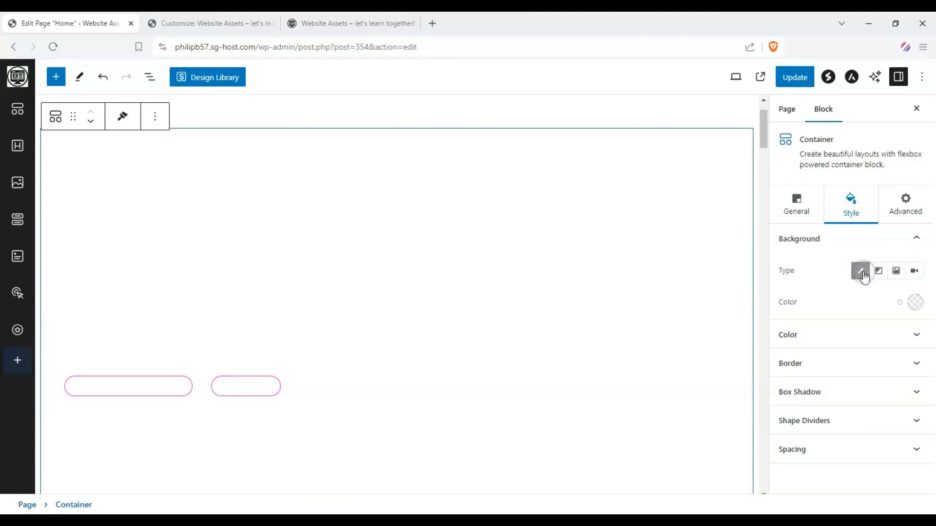
pyautogui.click(916, 302)
pyautogui.moveTo(829, 141); pyautogui.dragTo(907, 65)
pyautogui.click(807, 245)
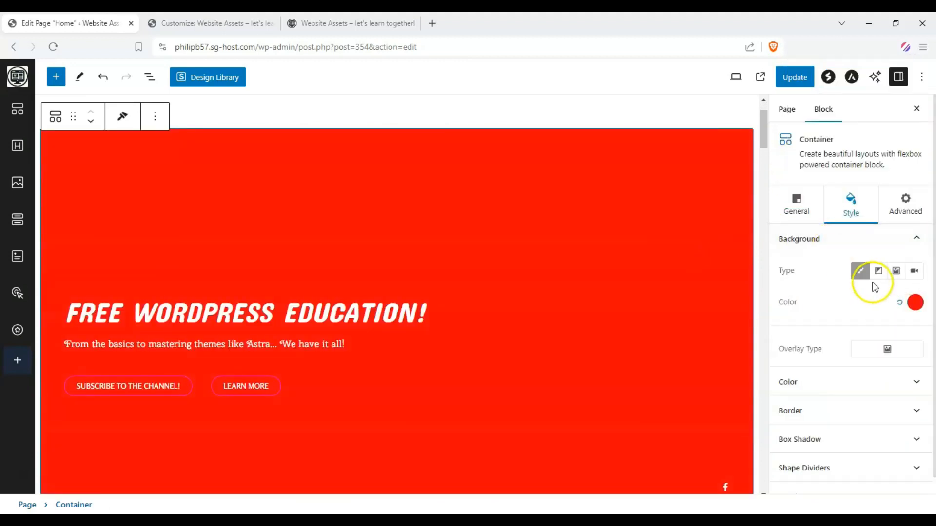
# Try a radial blue-to-purple gradient on the hero container with its color stops moved closer together, then the video background type.
pyautogui.click(882, 271)
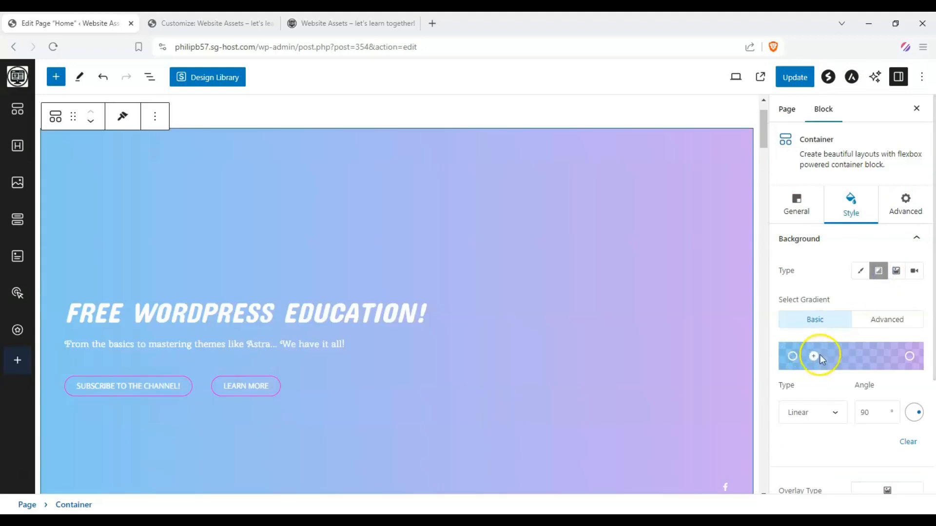
pyautogui.click(824, 414)
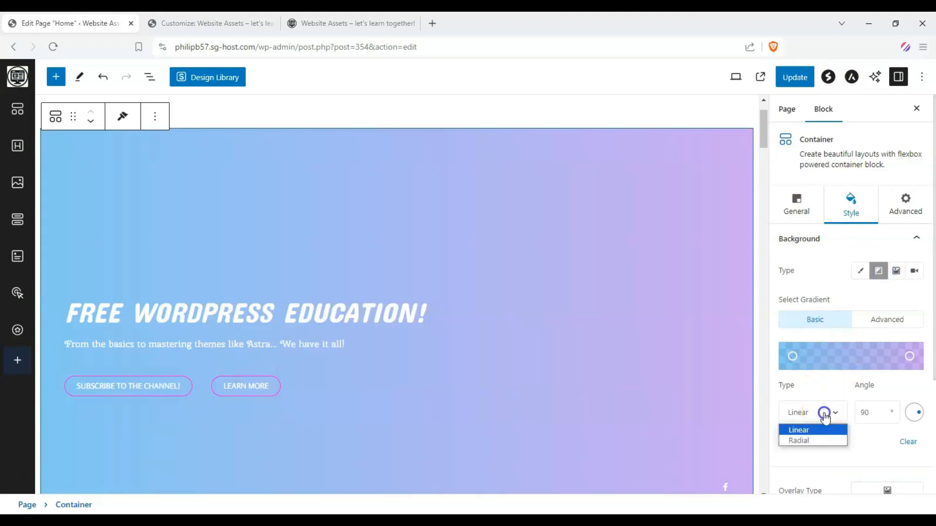
pyautogui.click(818, 440)
pyautogui.click(883, 356)
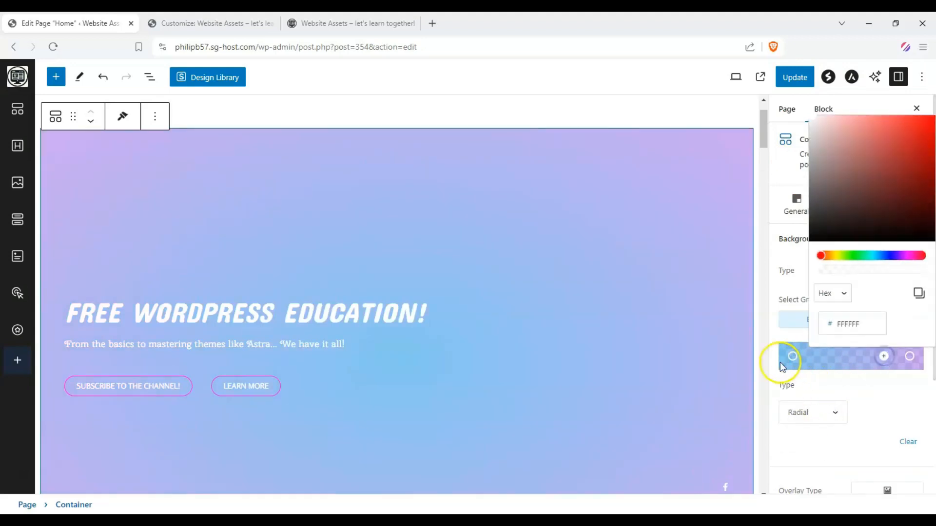
pyautogui.moveTo(781, 365); pyautogui.dragTo(823, 359)
pyautogui.moveTo(910, 356); pyautogui.dragTo(890, 351)
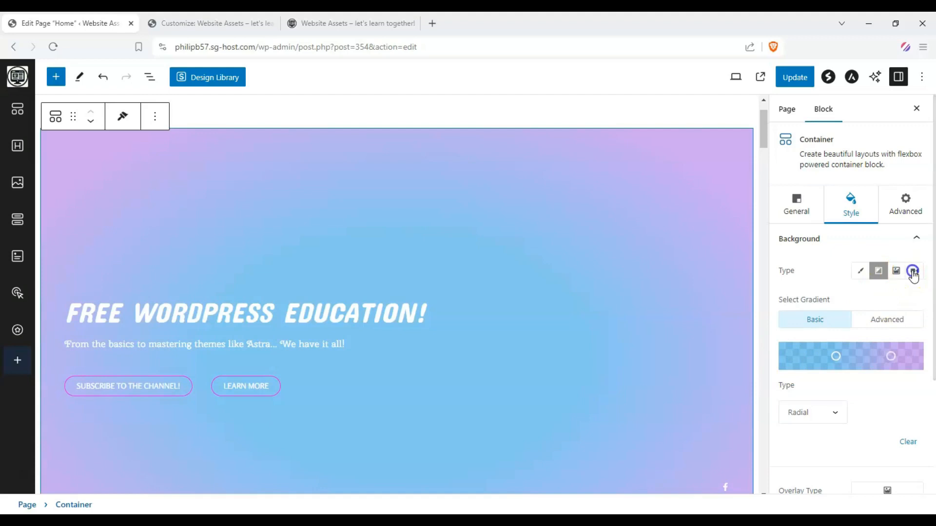
pyautogui.click(913, 271)
# Set the hero container's background type to image and use Gemini_Generated_Image_x6rhl4x6rhl4x6rh.jpg from the media library.
pyautogui.click(895, 273)
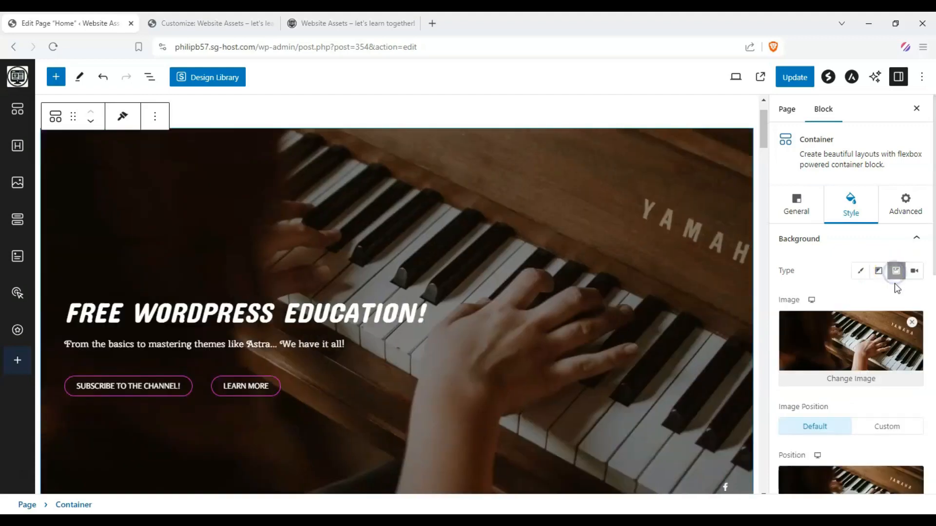
pyautogui.click(835, 381)
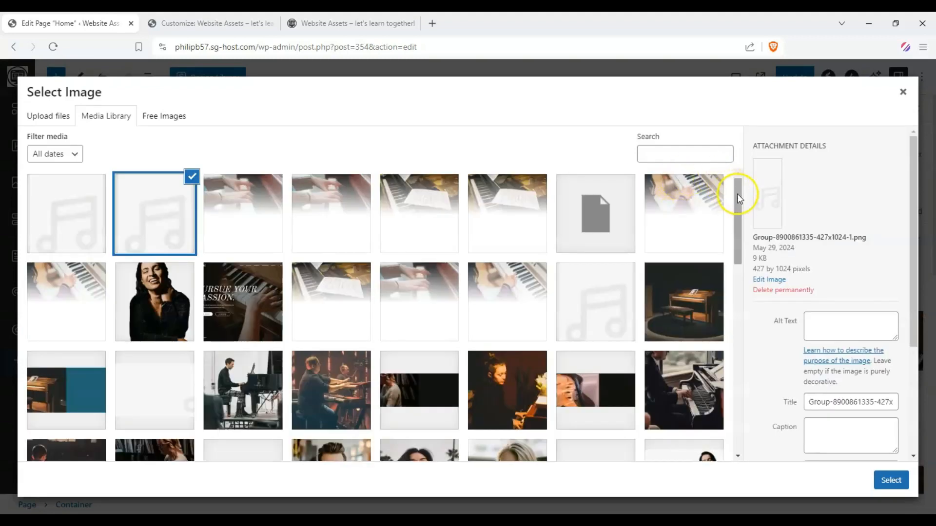
pyautogui.moveTo(737, 194); pyautogui.dragTo(742, 341)
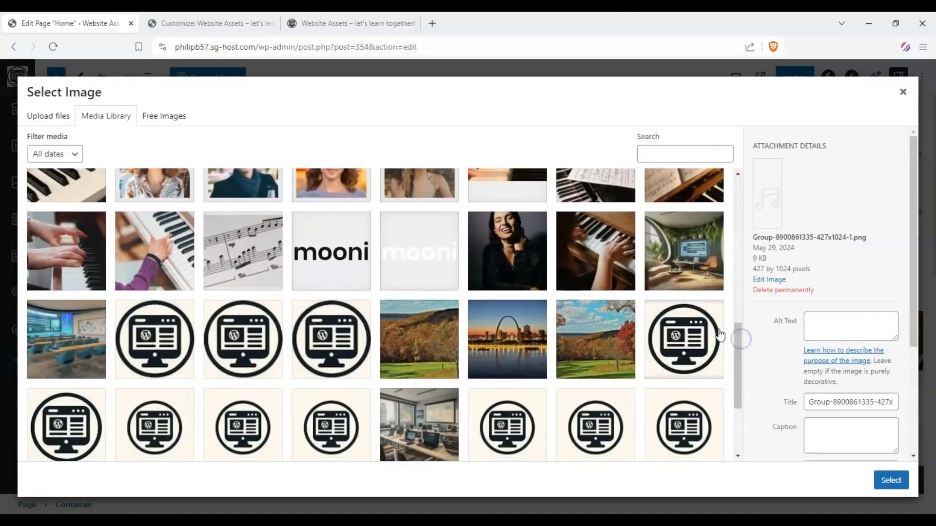
pyautogui.click(687, 256)
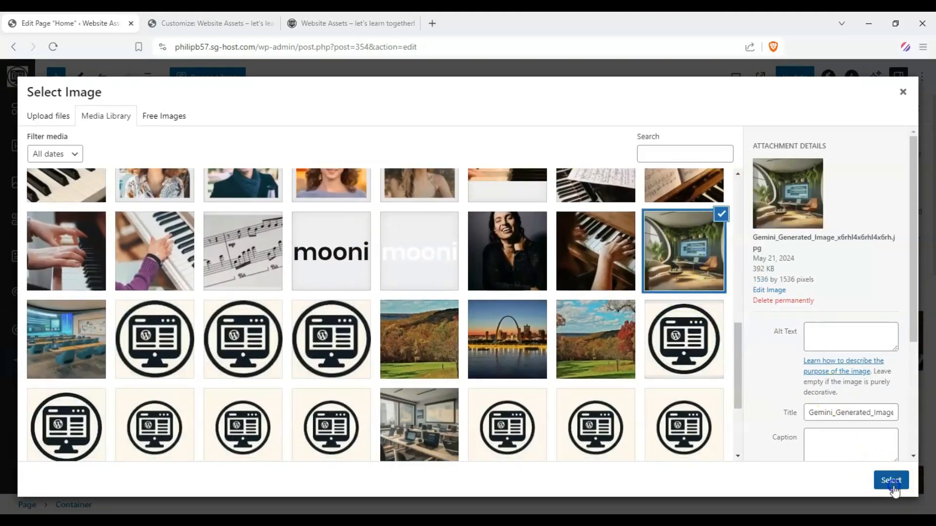
pyautogui.click(891, 481)
pyautogui.scroll(-5, 555, 305)
pyautogui.scroll(5, 497, 299)
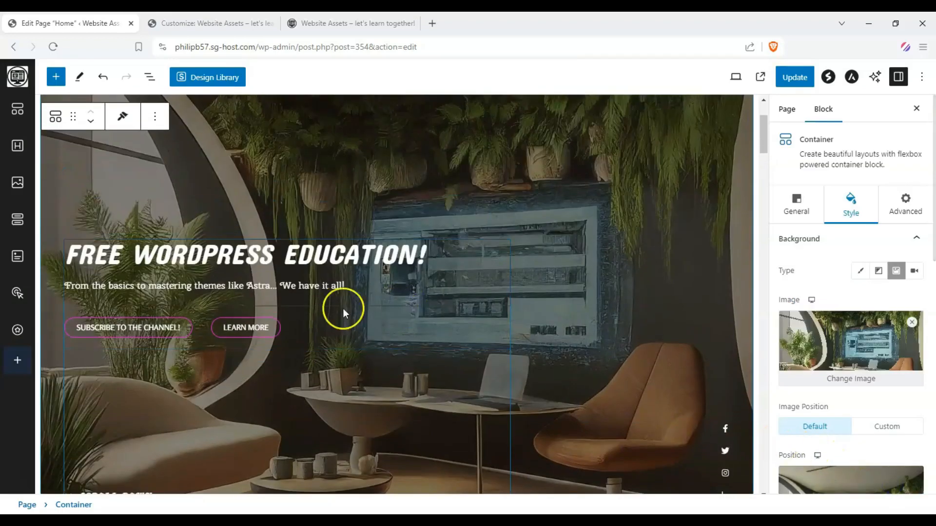
# Delete the container with the portrait photo and quote beside the "Piano Institute for All Ages & Level" text.
pyautogui.scroll(-5, 408, 230)
pyautogui.scroll(-1, 408, 230)
pyautogui.scroll(4, 393, 227)
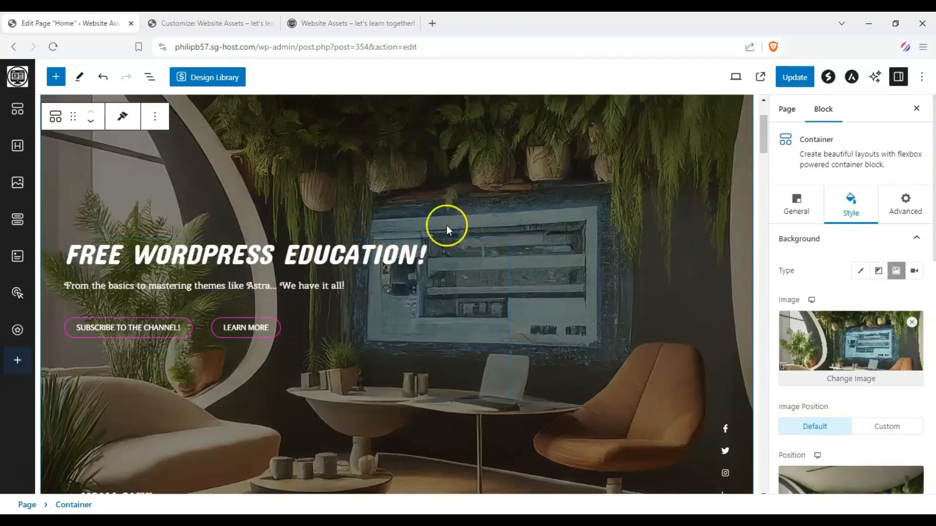
pyautogui.scroll(3, 696, 183)
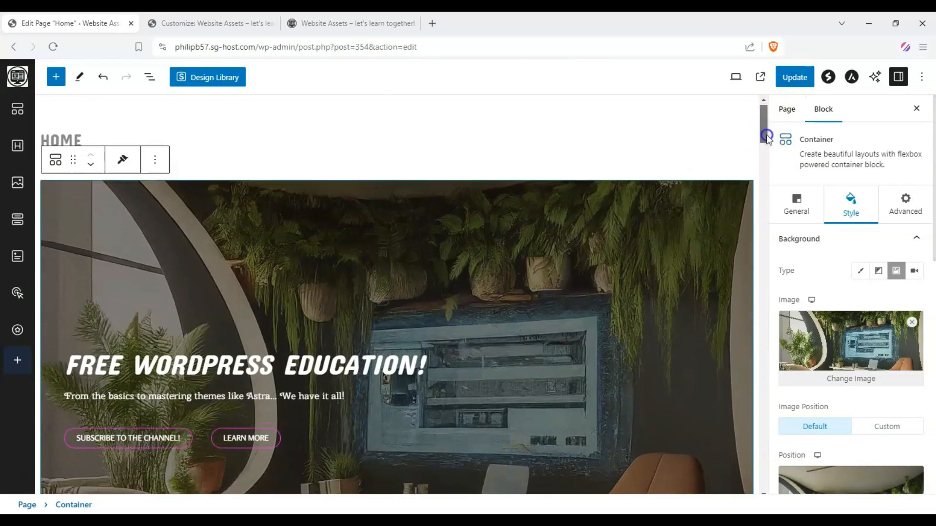
pyautogui.moveTo(766, 135); pyautogui.dragTo(748, 255)
pyautogui.click(367, 206)
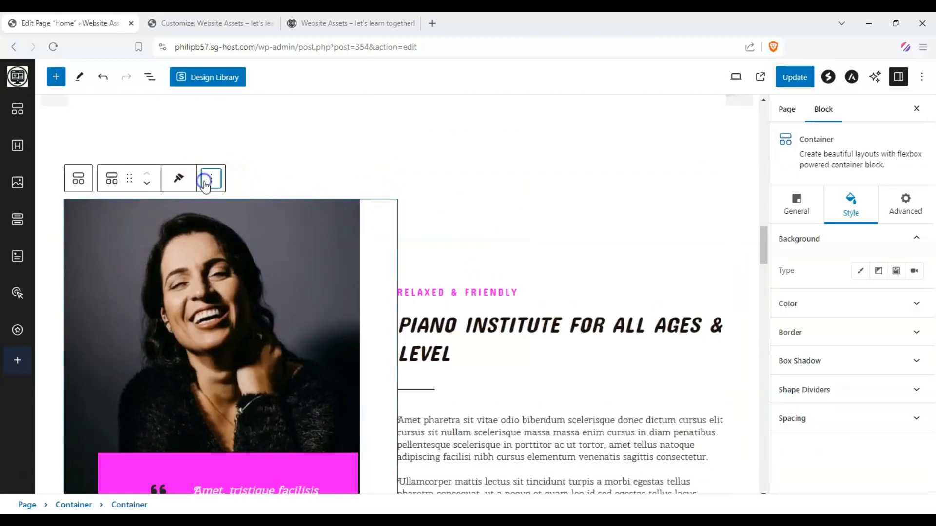
pyautogui.click(211, 179)
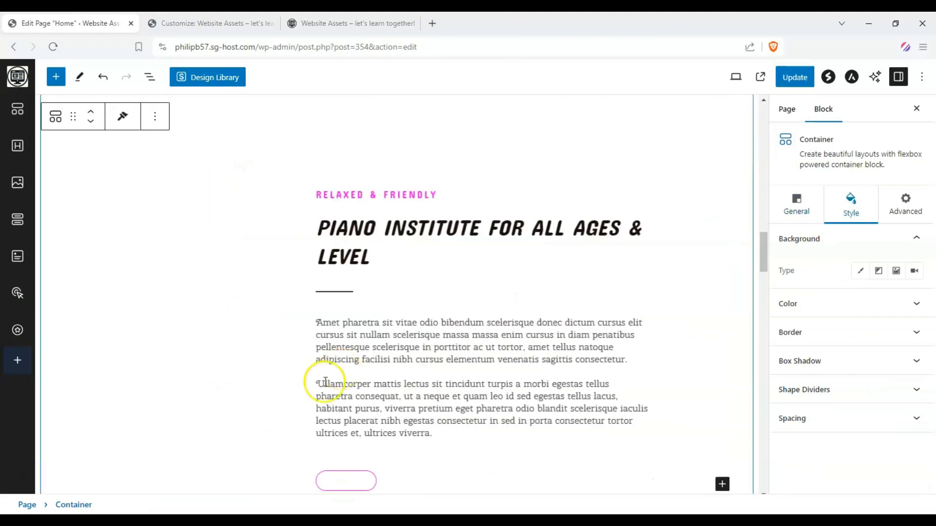
# Delete the "Relaxed & Friendly" heading and the remaining "Piano Institute for All Ages & Level" text container.
pyautogui.click(513, 200)
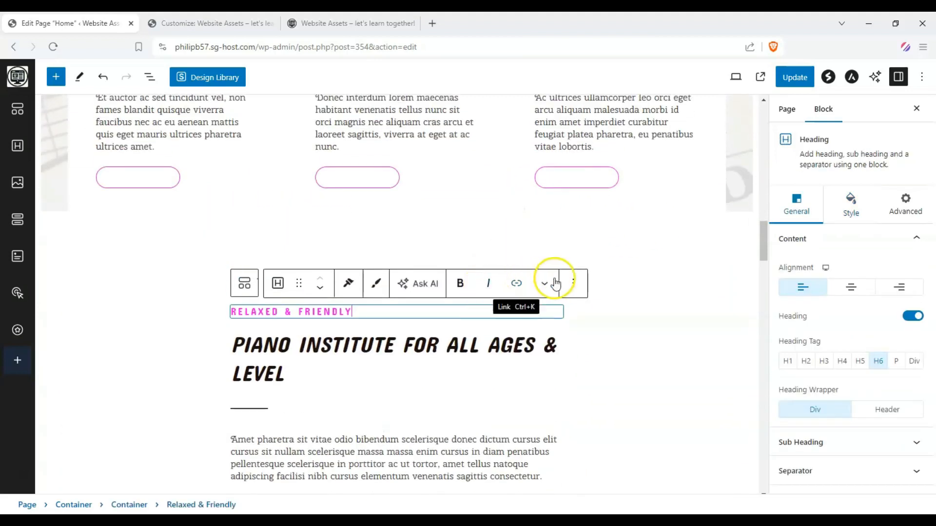
pyautogui.click(573, 283)
pyautogui.scroll(-3, 587, 497)
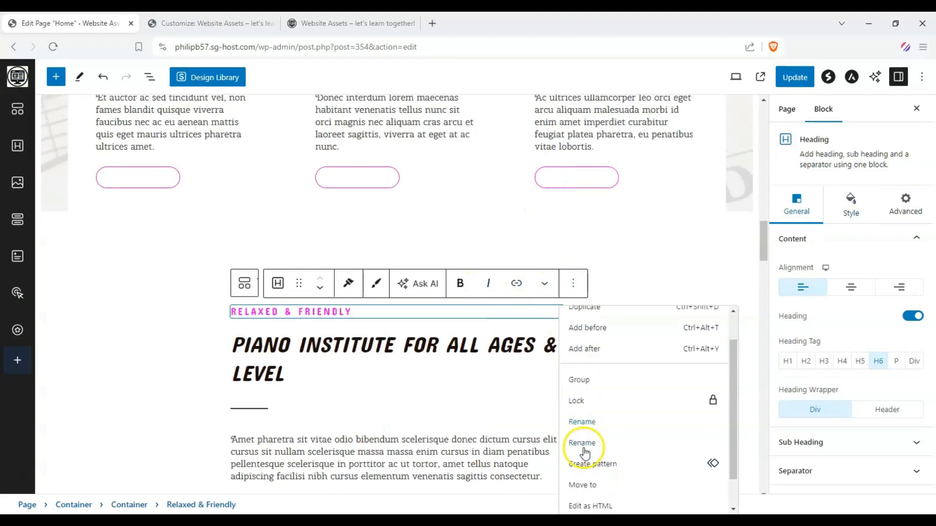
pyautogui.hotkey('shift', 'alt', 'z')
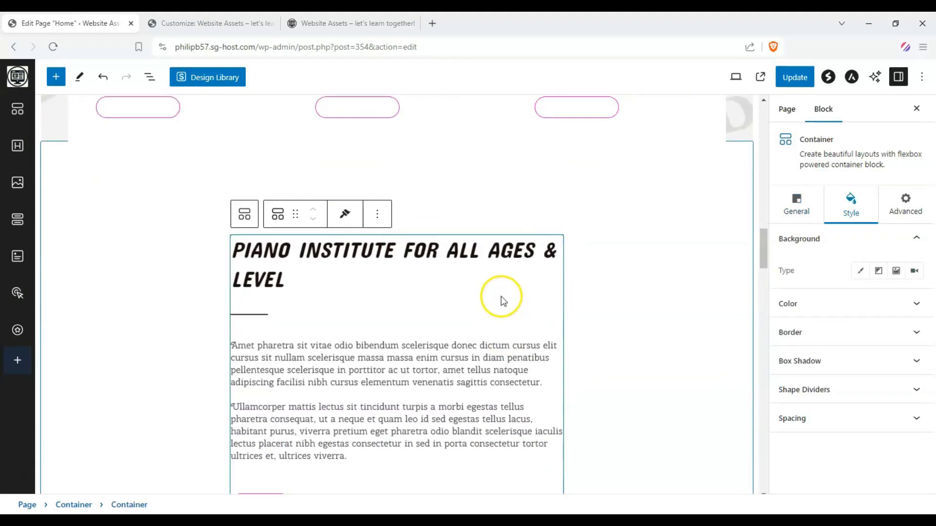
pyautogui.click(377, 258)
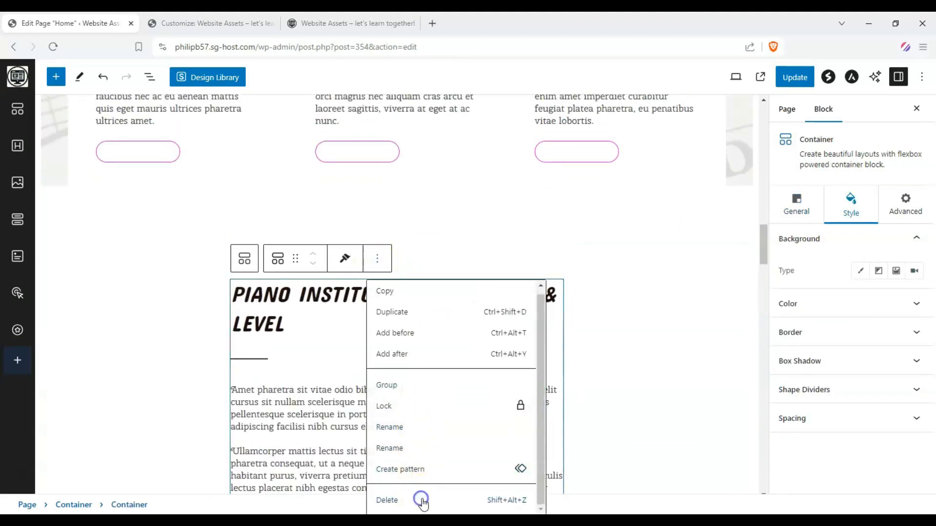
pyautogui.click(418, 501)
# Select the Beginner card's outer container and look through the media library for its background image without choosing one.
pyautogui.scroll(5, 341, 244)
pyautogui.scroll(4, 396, 271)
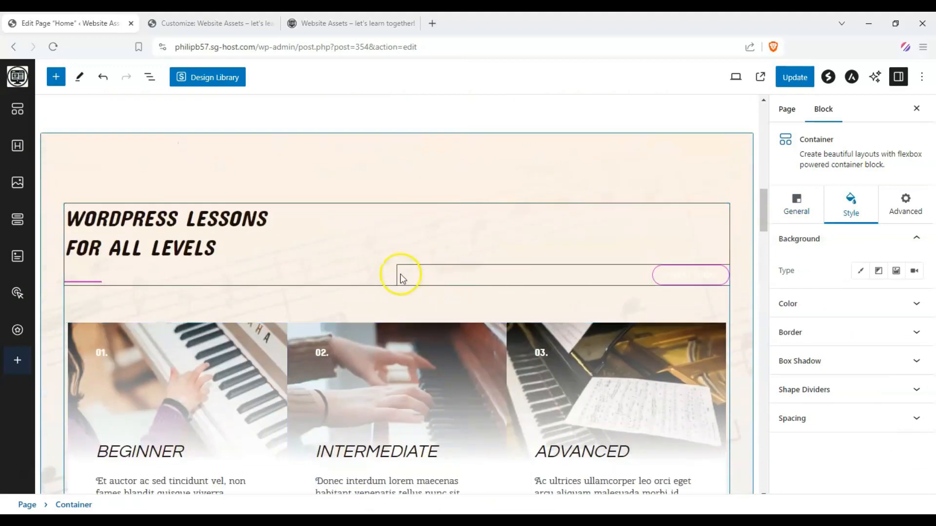
pyautogui.scroll(-3, 179, 449)
pyautogui.scroll(-3, 206, 401)
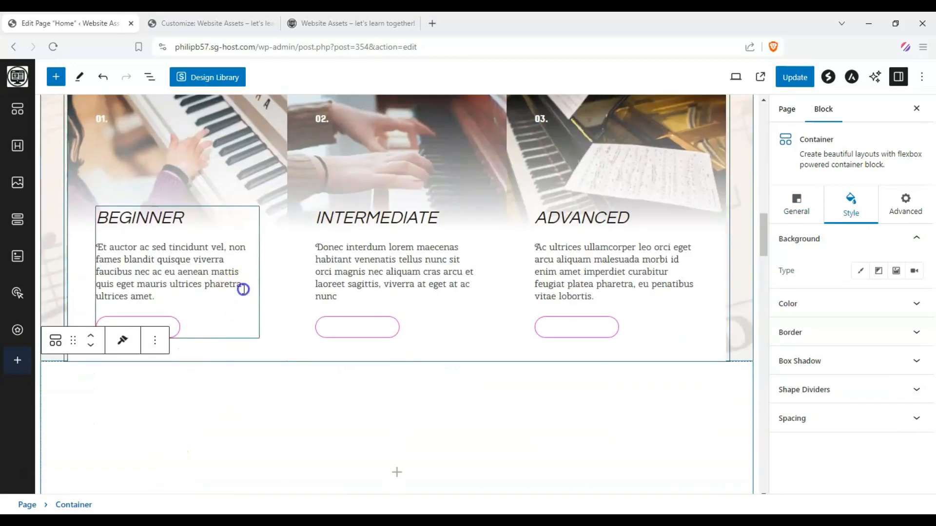
pyautogui.click(203, 312)
pyautogui.click(229, 342)
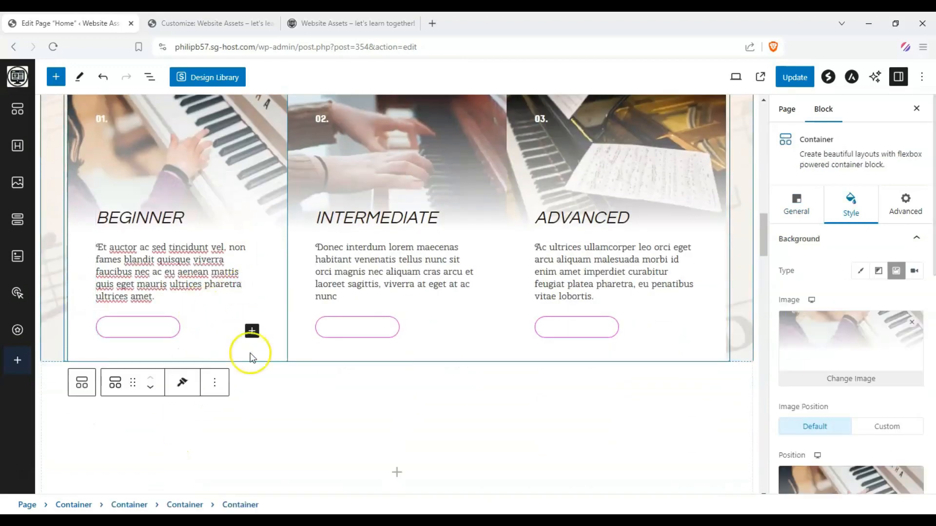
pyautogui.scroll(2, 379, 231)
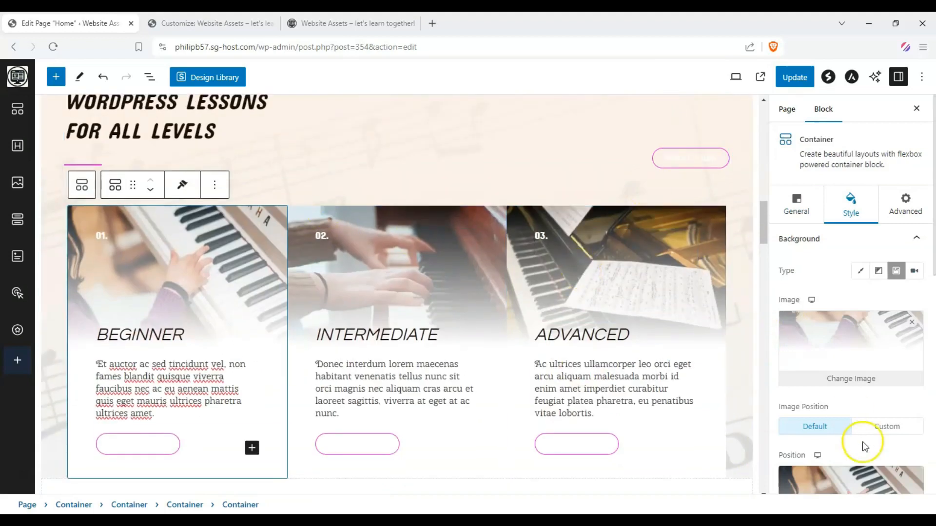
pyautogui.click(831, 377)
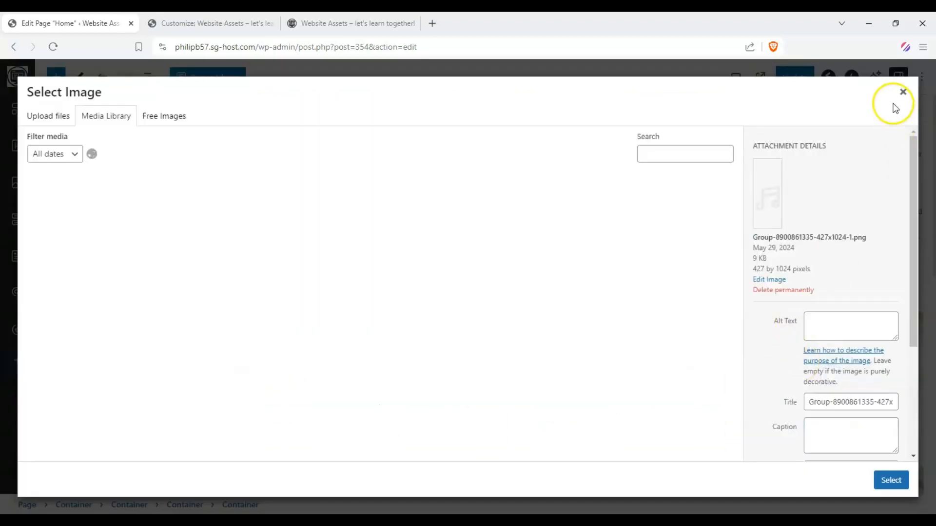
pyautogui.click(902, 91)
# Set the Beginner card's background to a semi-transparent light red, E3888899.
pyautogui.click(865, 274)
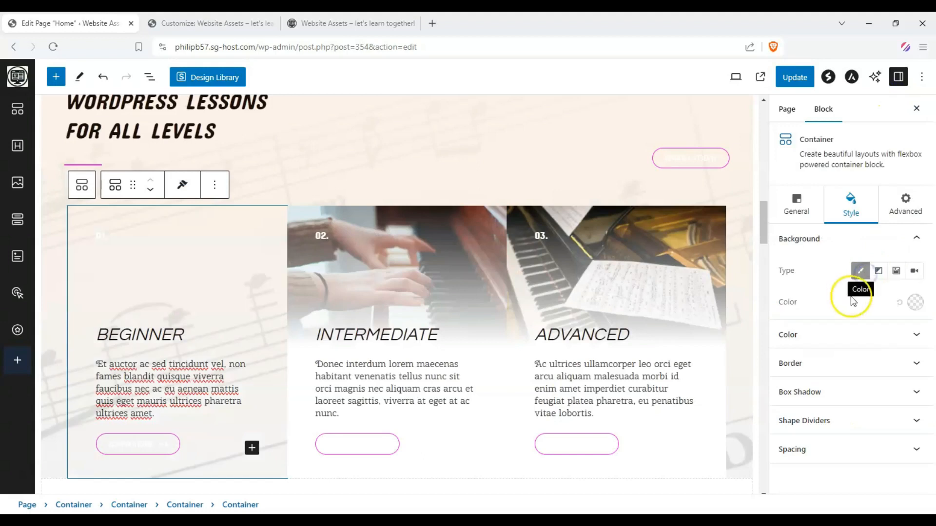
pyautogui.click(915, 303)
pyautogui.moveTo(839, 96)
pyautogui.mouseDown()
pyautogui.moveTo(825, 72)
pyautogui.moveTo(837, 74)
pyautogui.mouseUp()
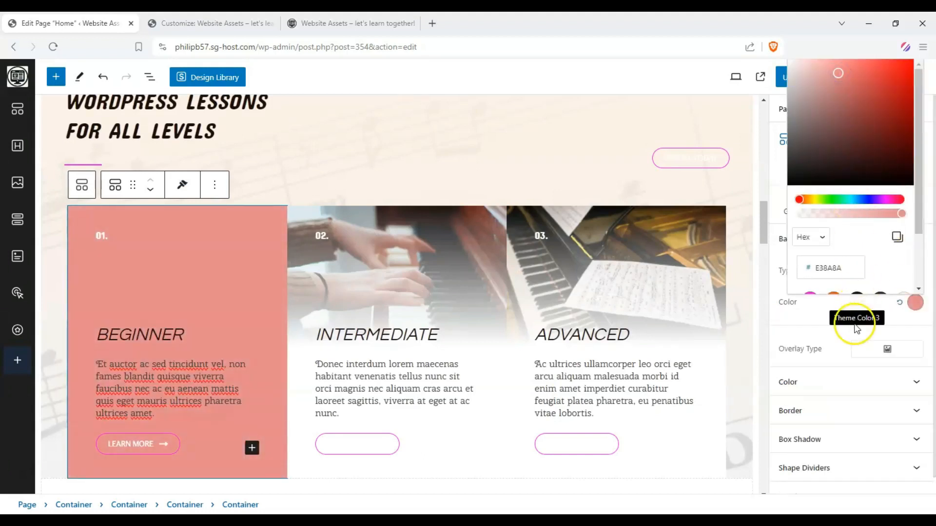
pyautogui.moveTo(901, 214); pyautogui.dragTo(858, 217)
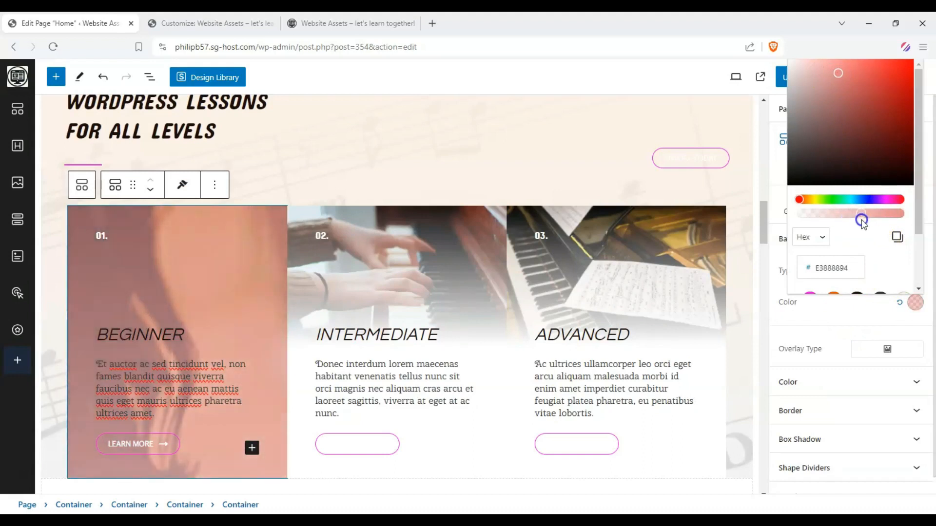
pyautogui.click(829, 329)
# Select the Intermediate card's container and set its background to a semi-transparent green, 40CF4273.
pyautogui.click(441, 306)
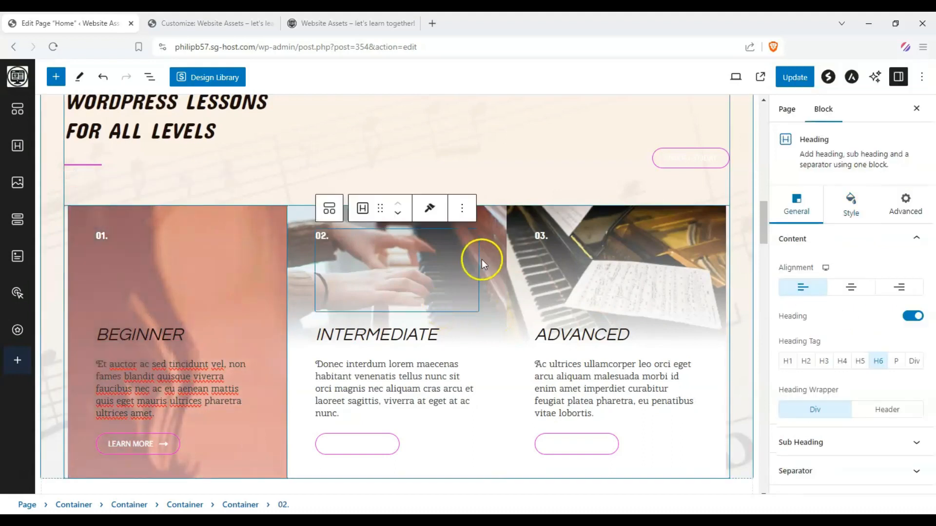
pyautogui.click(489, 255)
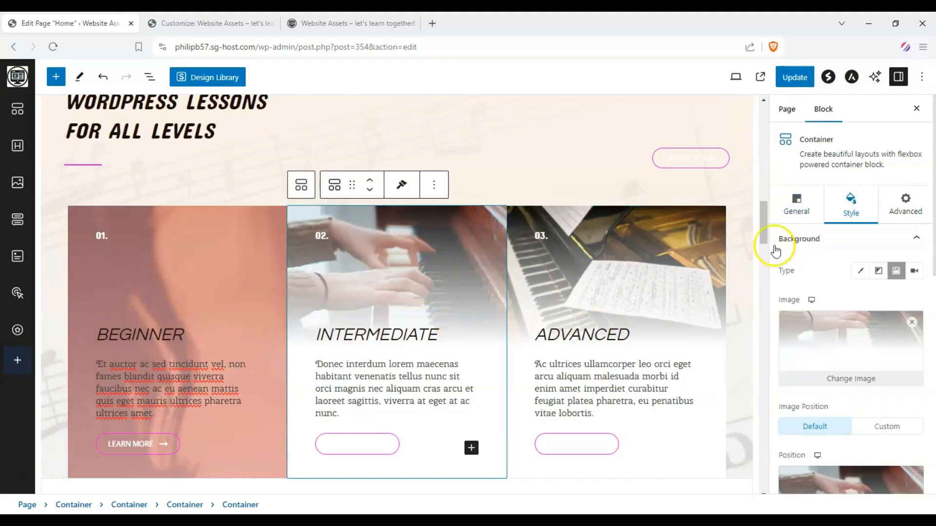
pyautogui.click(860, 270)
pyautogui.click(909, 299)
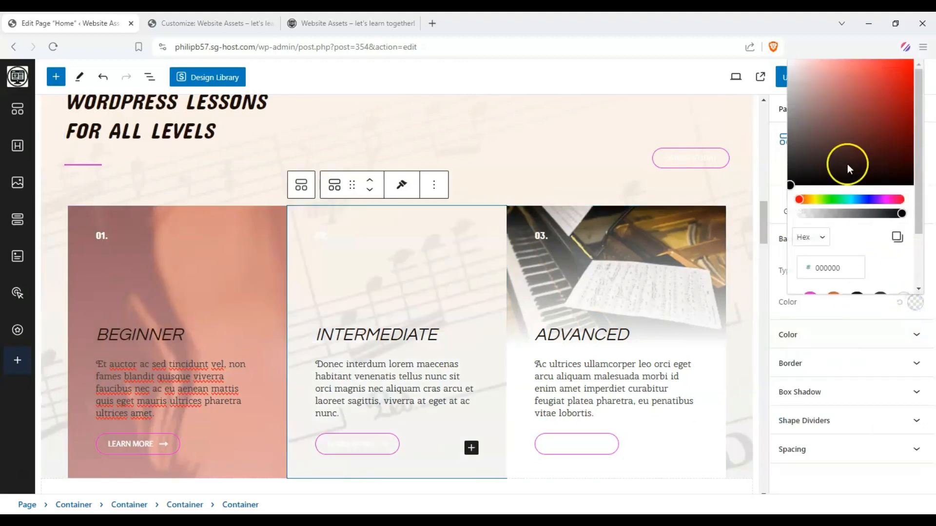
pyautogui.click(835, 199)
pyautogui.moveTo(864, 139); pyautogui.dragTo(873, 83)
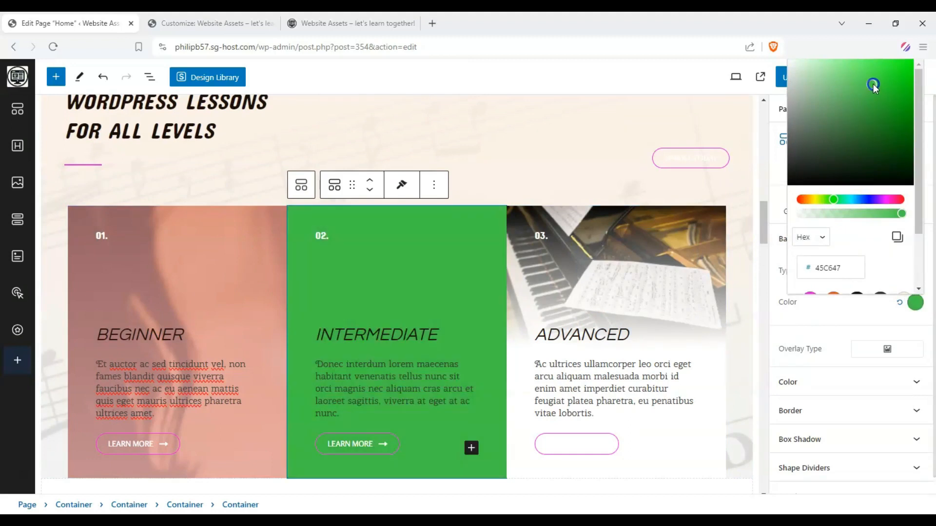
pyautogui.moveTo(881, 220); pyautogui.dragTo(847, 217)
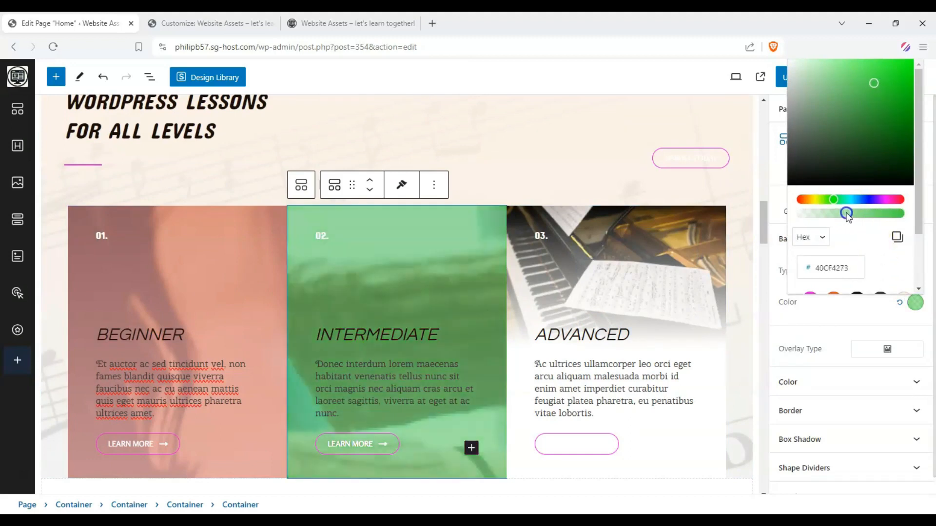
pyautogui.click(748, 271)
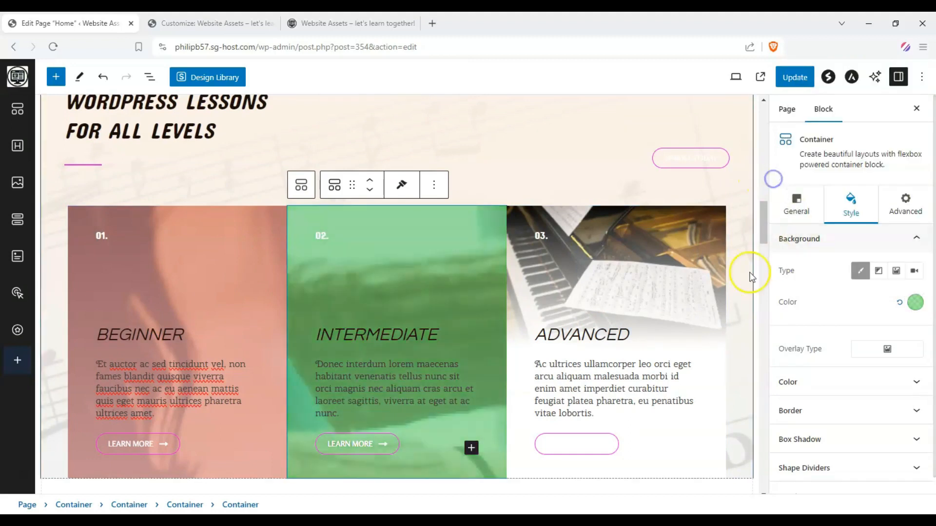
# Select the Advanced card's container and view the media library choices for its background image without choosing one.
pyautogui.click(645, 295)
pyautogui.click(709, 319)
pyautogui.click(850, 207)
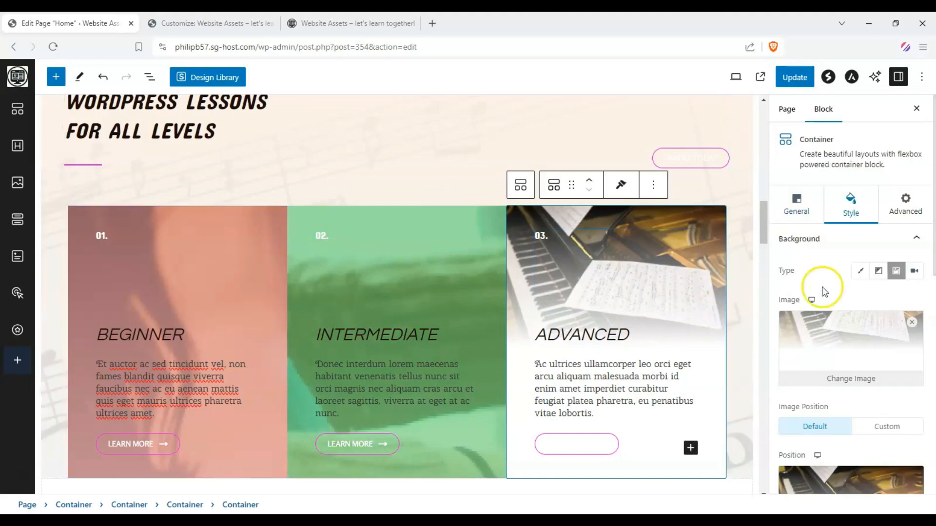
pyautogui.click(858, 383)
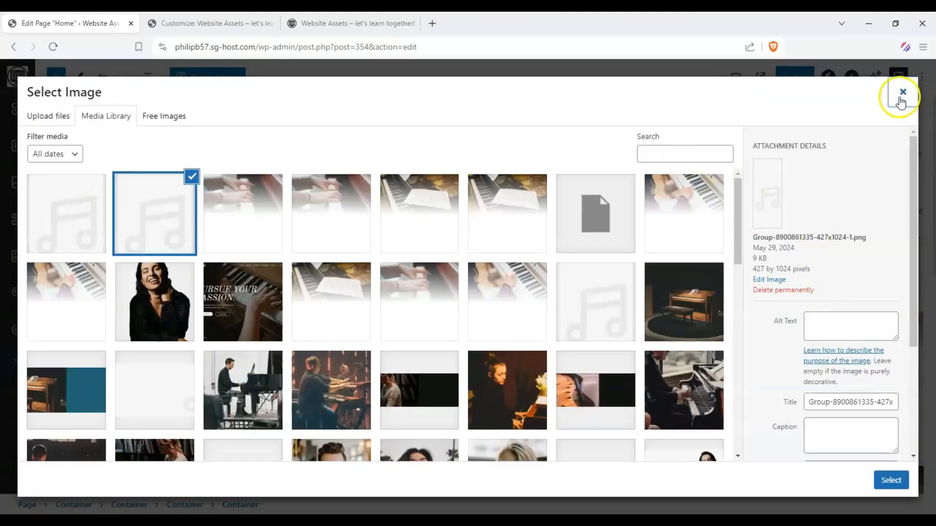
pyautogui.click(899, 95)
# Give the Advanced card a basic linear blue-to-purple gradient background at 337 degrees, with the blue stop moved slightly inward.
pyautogui.click(856, 271)
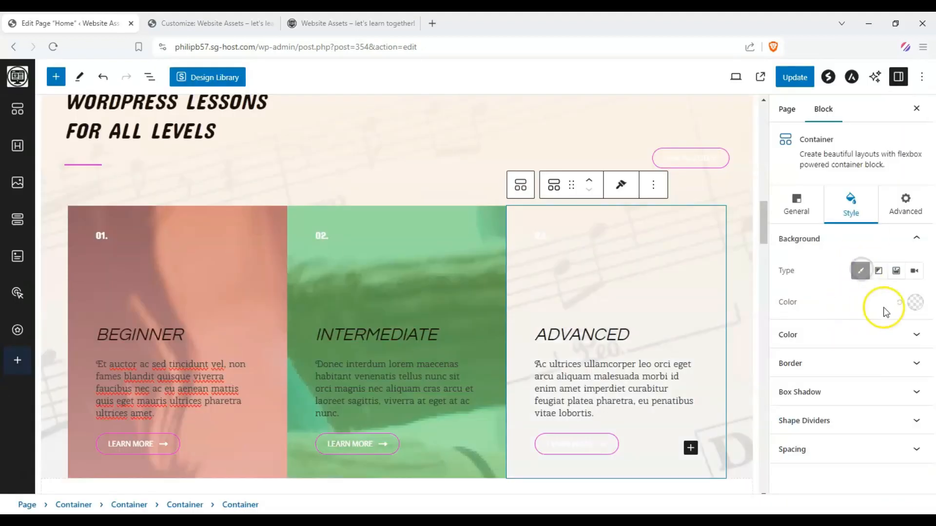
pyautogui.click(878, 270)
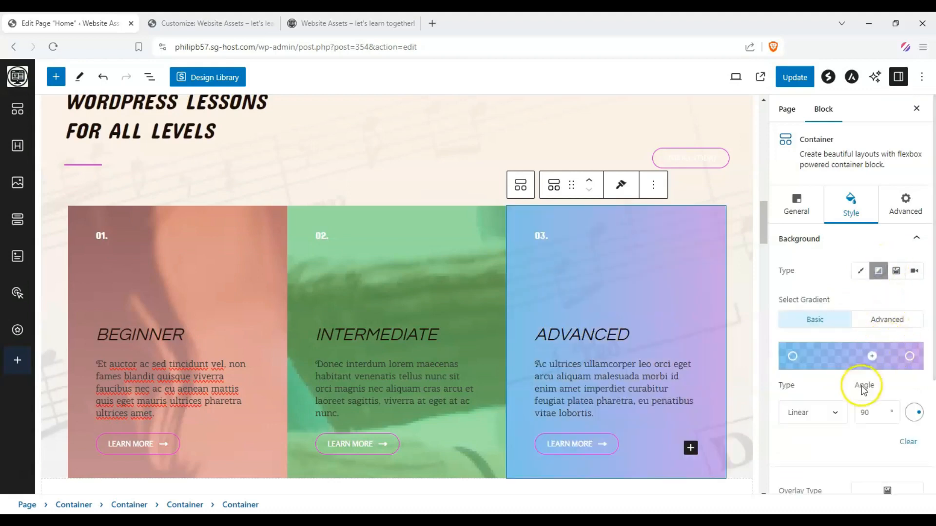
pyautogui.scroll(-3, 857, 351)
pyautogui.scroll(1, 884, 290)
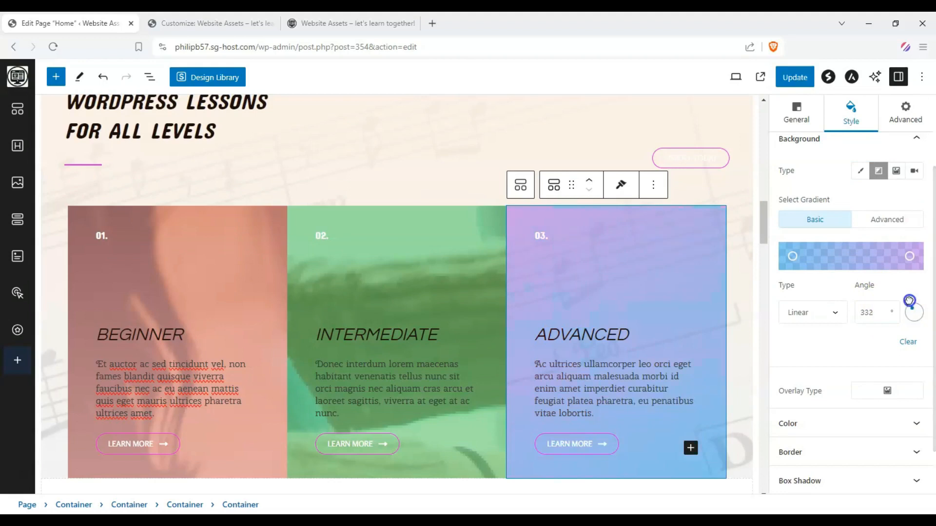
pyautogui.moveTo(792, 256); pyautogui.dragTo(903, 258)
pyautogui.scroll(5, 562, 296)
pyautogui.scroll(-5, 556, 298)
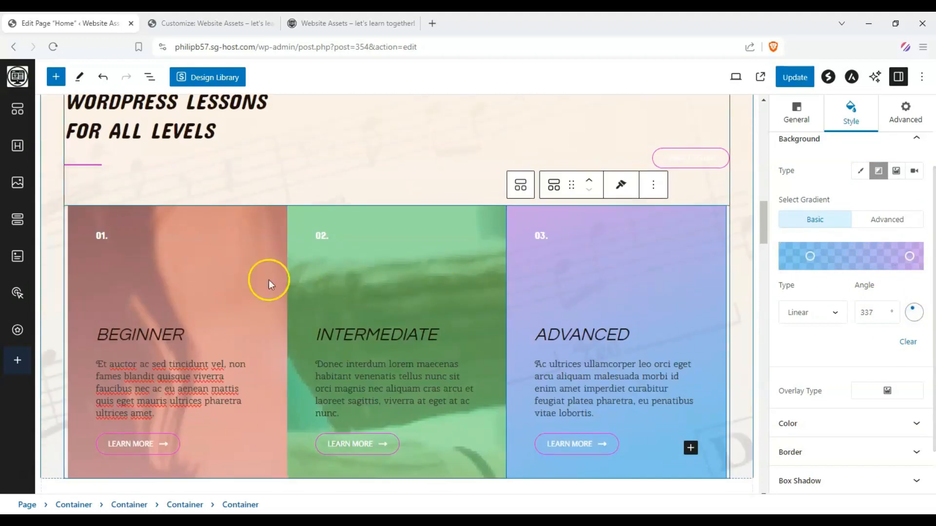
# Review the edited Home page from the hero section down to the three lesson cards and their Learn More buttons.
pyautogui.scroll(3, 214, 339)
pyautogui.scroll(10, 213, 336)
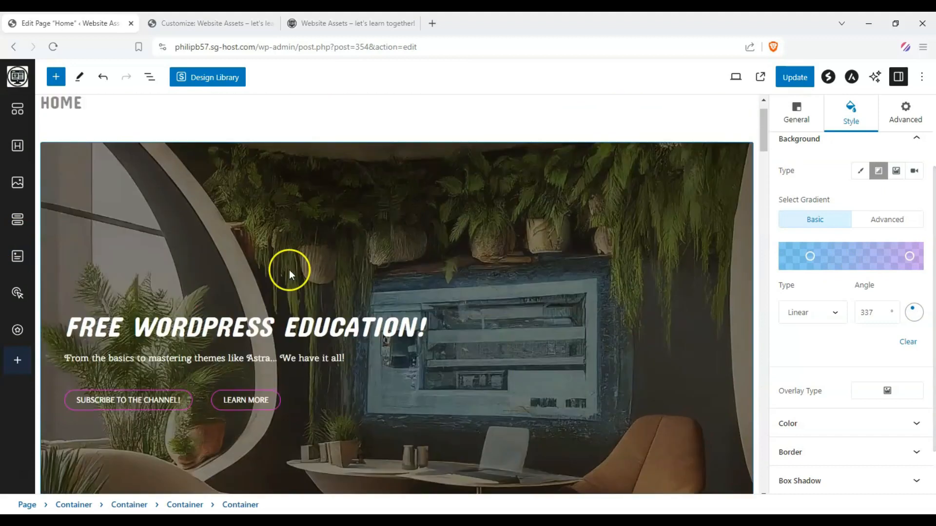
pyautogui.scroll(-10, 618, 211)
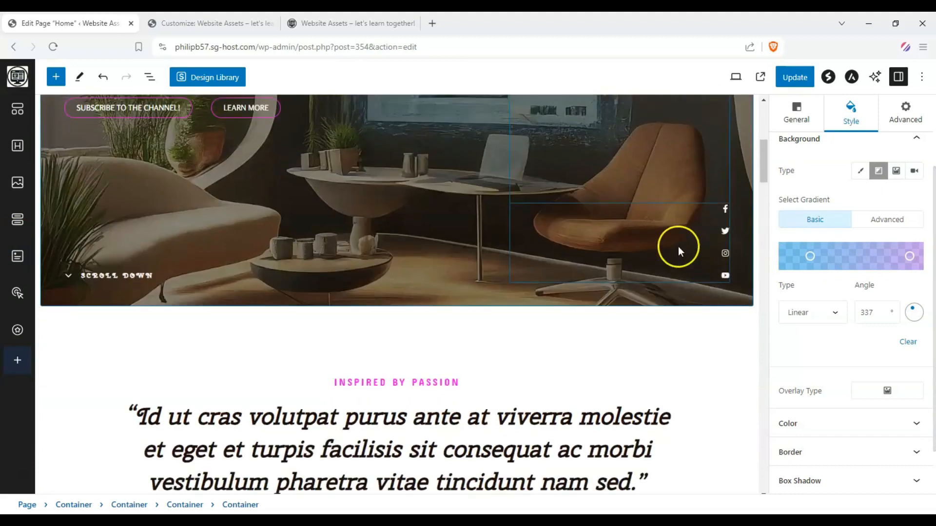
pyautogui.scroll(10, 488, 265)
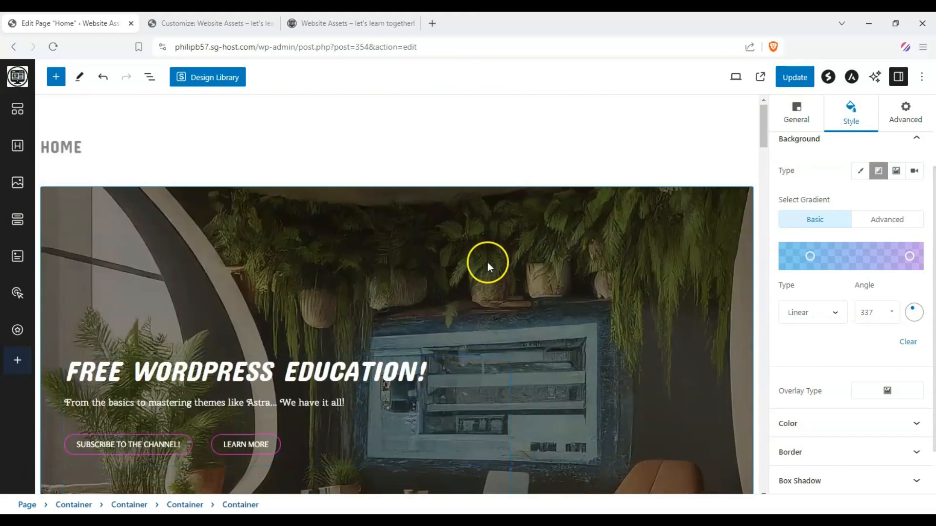
pyautogui.scroll(-8, 487, 262)
pyautogui.scroll(5, 188, 233)
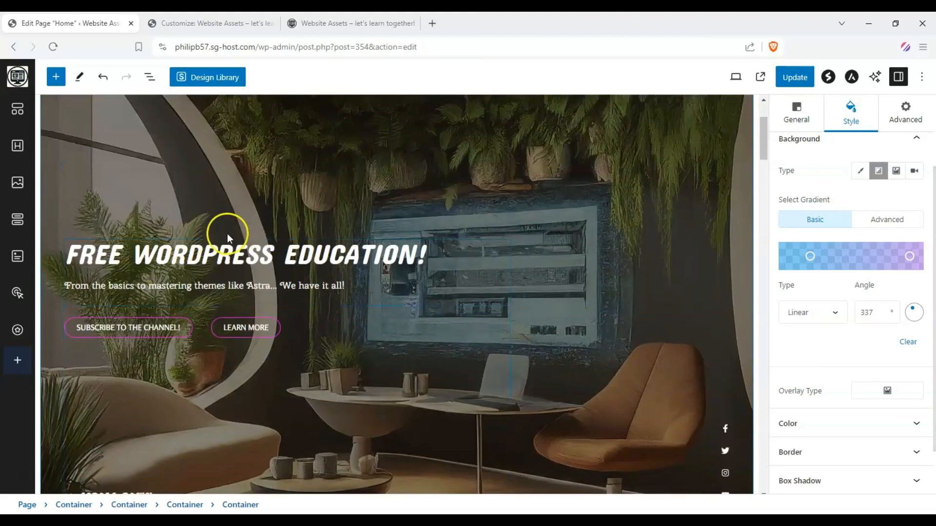
pyautogui.scroll(-10, 257, 265)
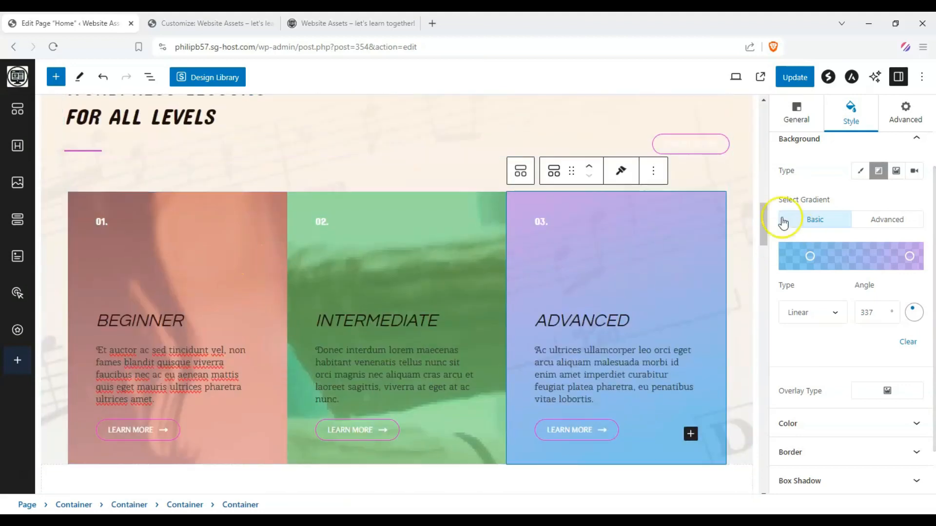
pyautogui.moveTo(763, 212)
pyautogui.mouseDown()
pyautogui.moveTo(760, 241)
pyautogui.moveTo(768, 223)
pyautogui.mouseUp()
pyautogui.click(569, 322)
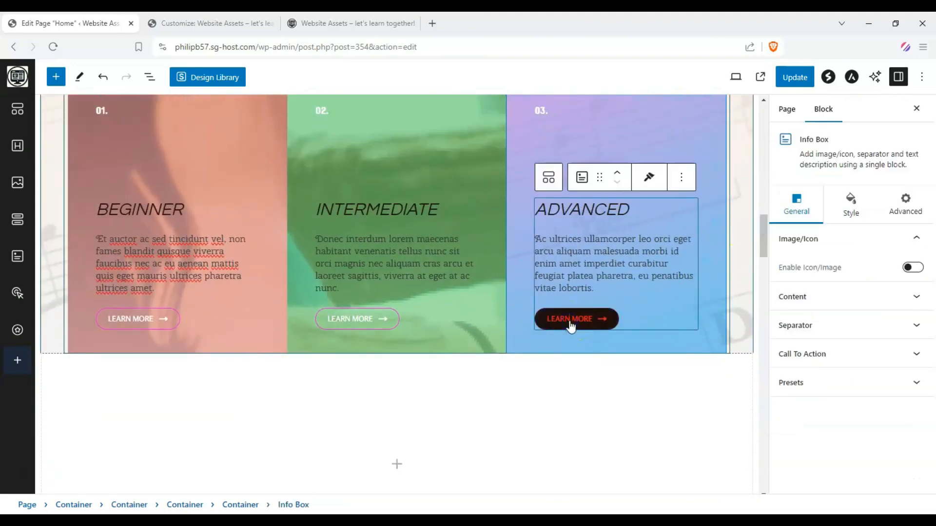
# Update the Home page and reload the live site to check the published hero section.
pyautogui.moveTo(762, 245); pyautogui.dragTo(778, 119)
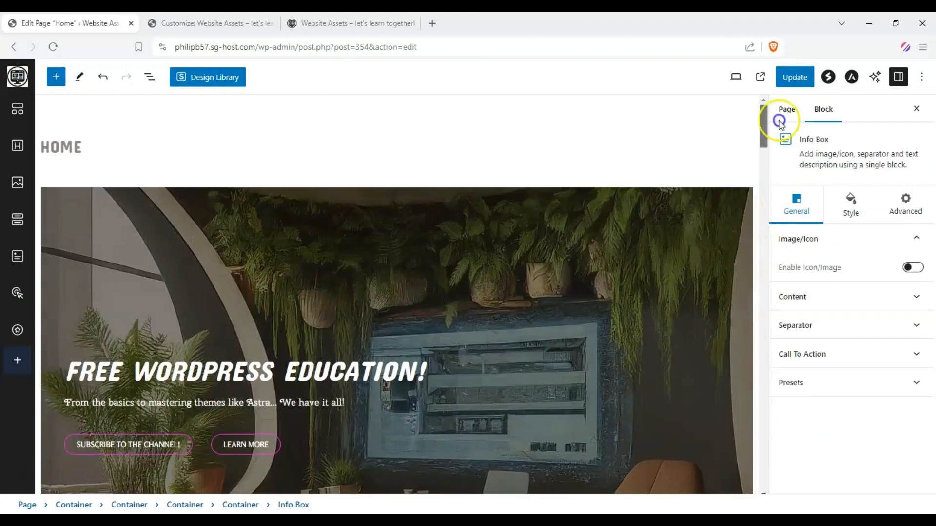
pyautogui.click(790, 81)
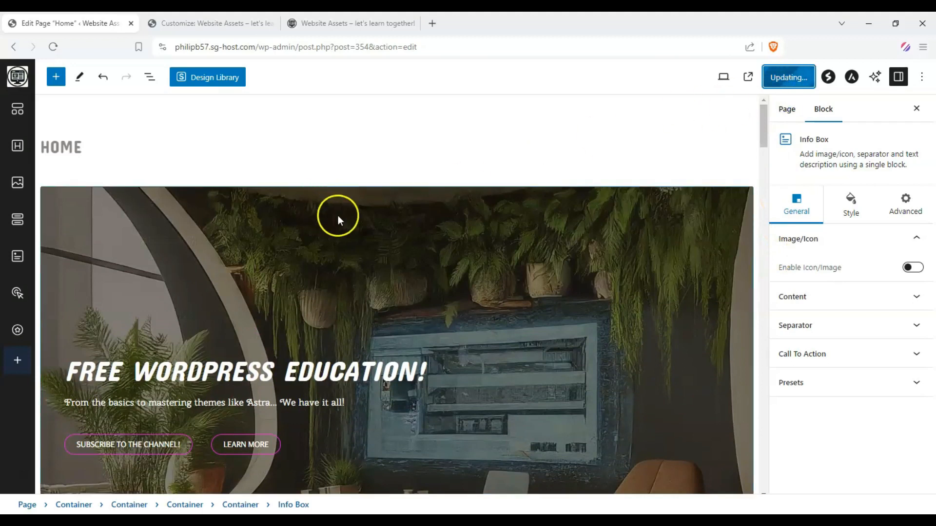
pyautogui.click(349, 29)
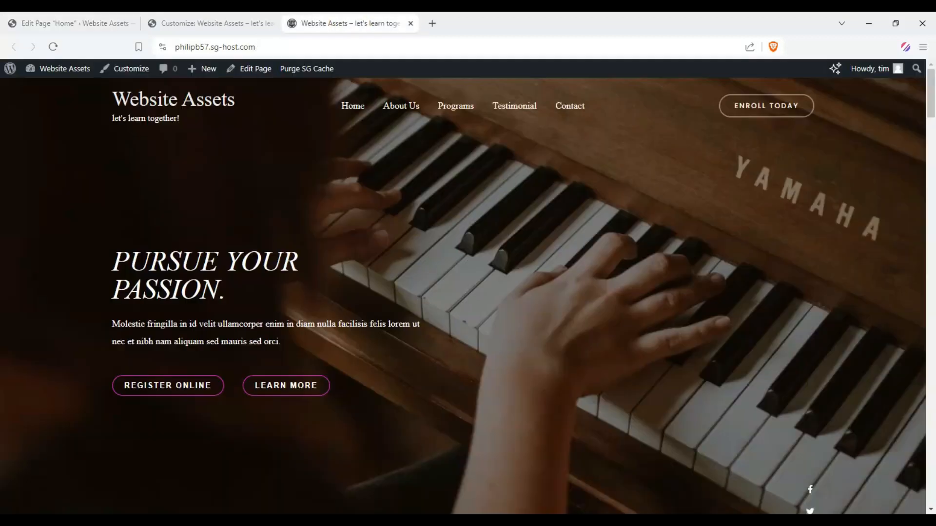
pyautogui.click(54, 47)
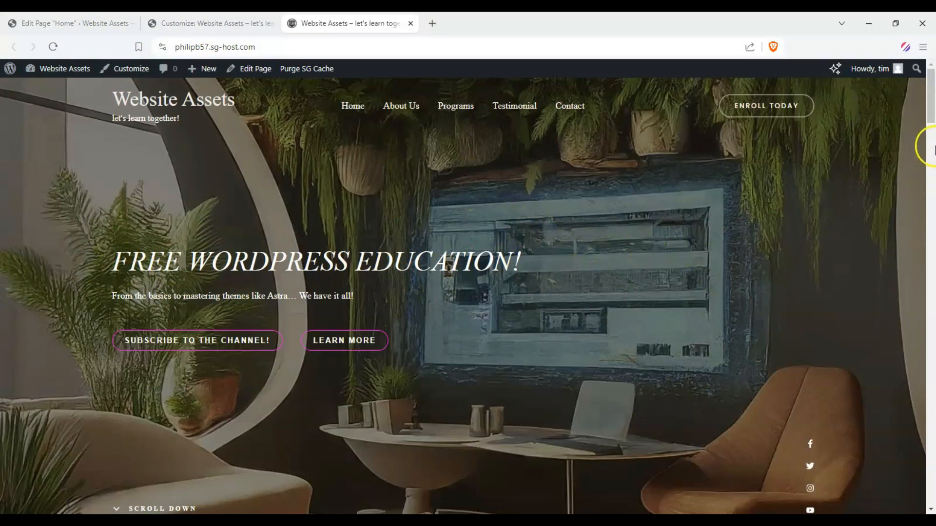
pyautogui.moveTo(928, 104); pyautogui.dragTo(907, 107)
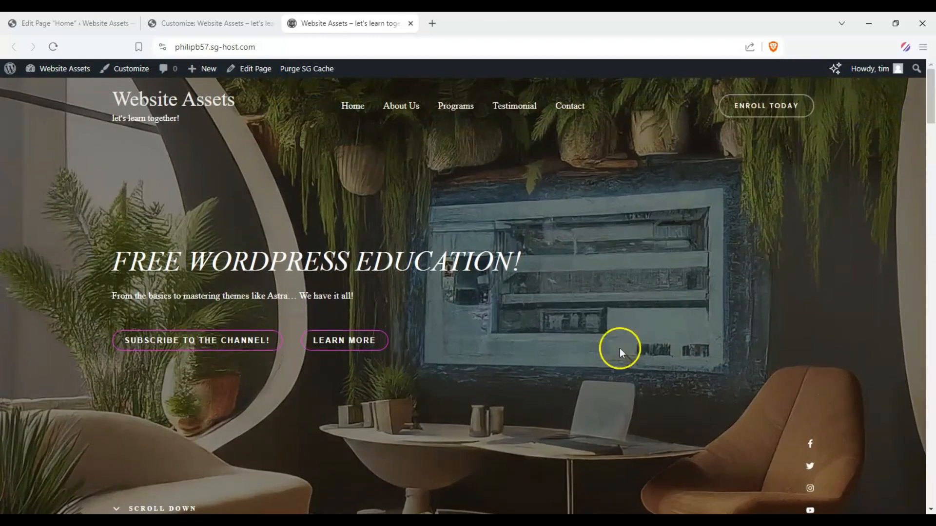